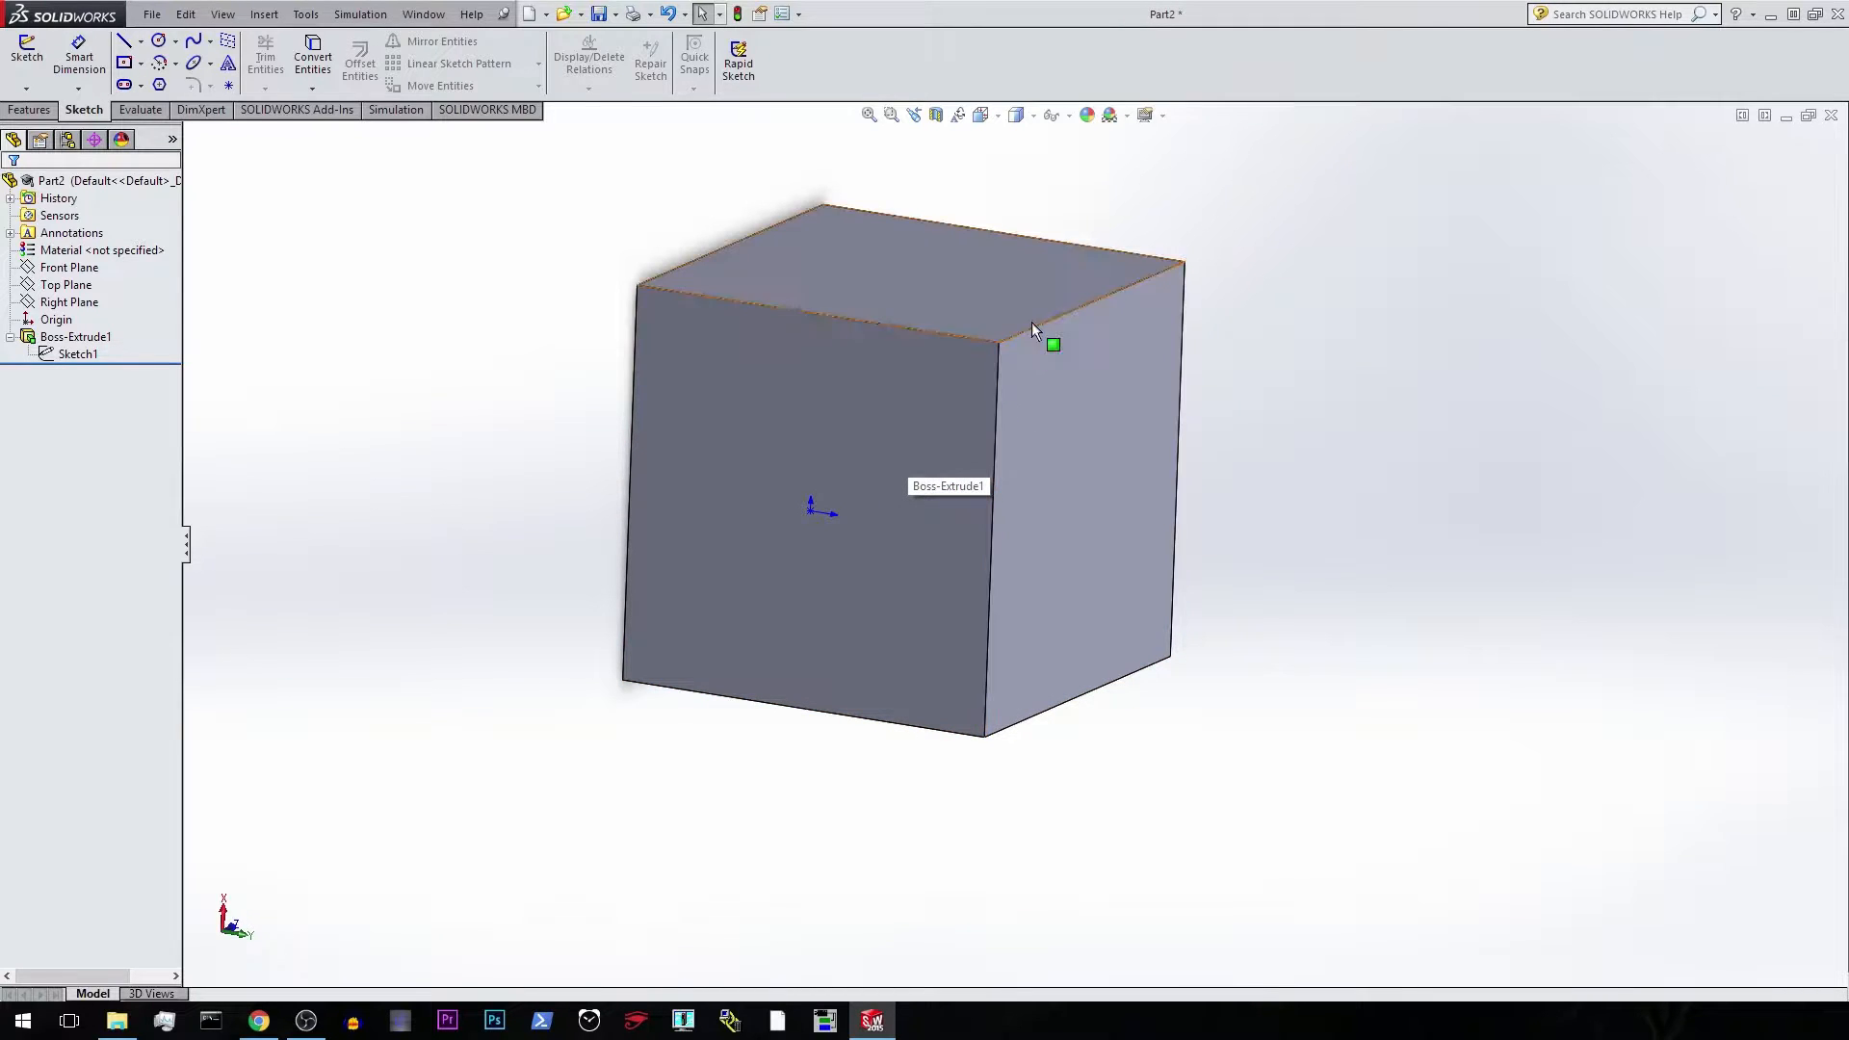
Start a sketch on the Front Plane and draw a circle of about 0.42 in radius beside the origin, level with it.
{"action": "left_click", "coordinate": [28, 58]}
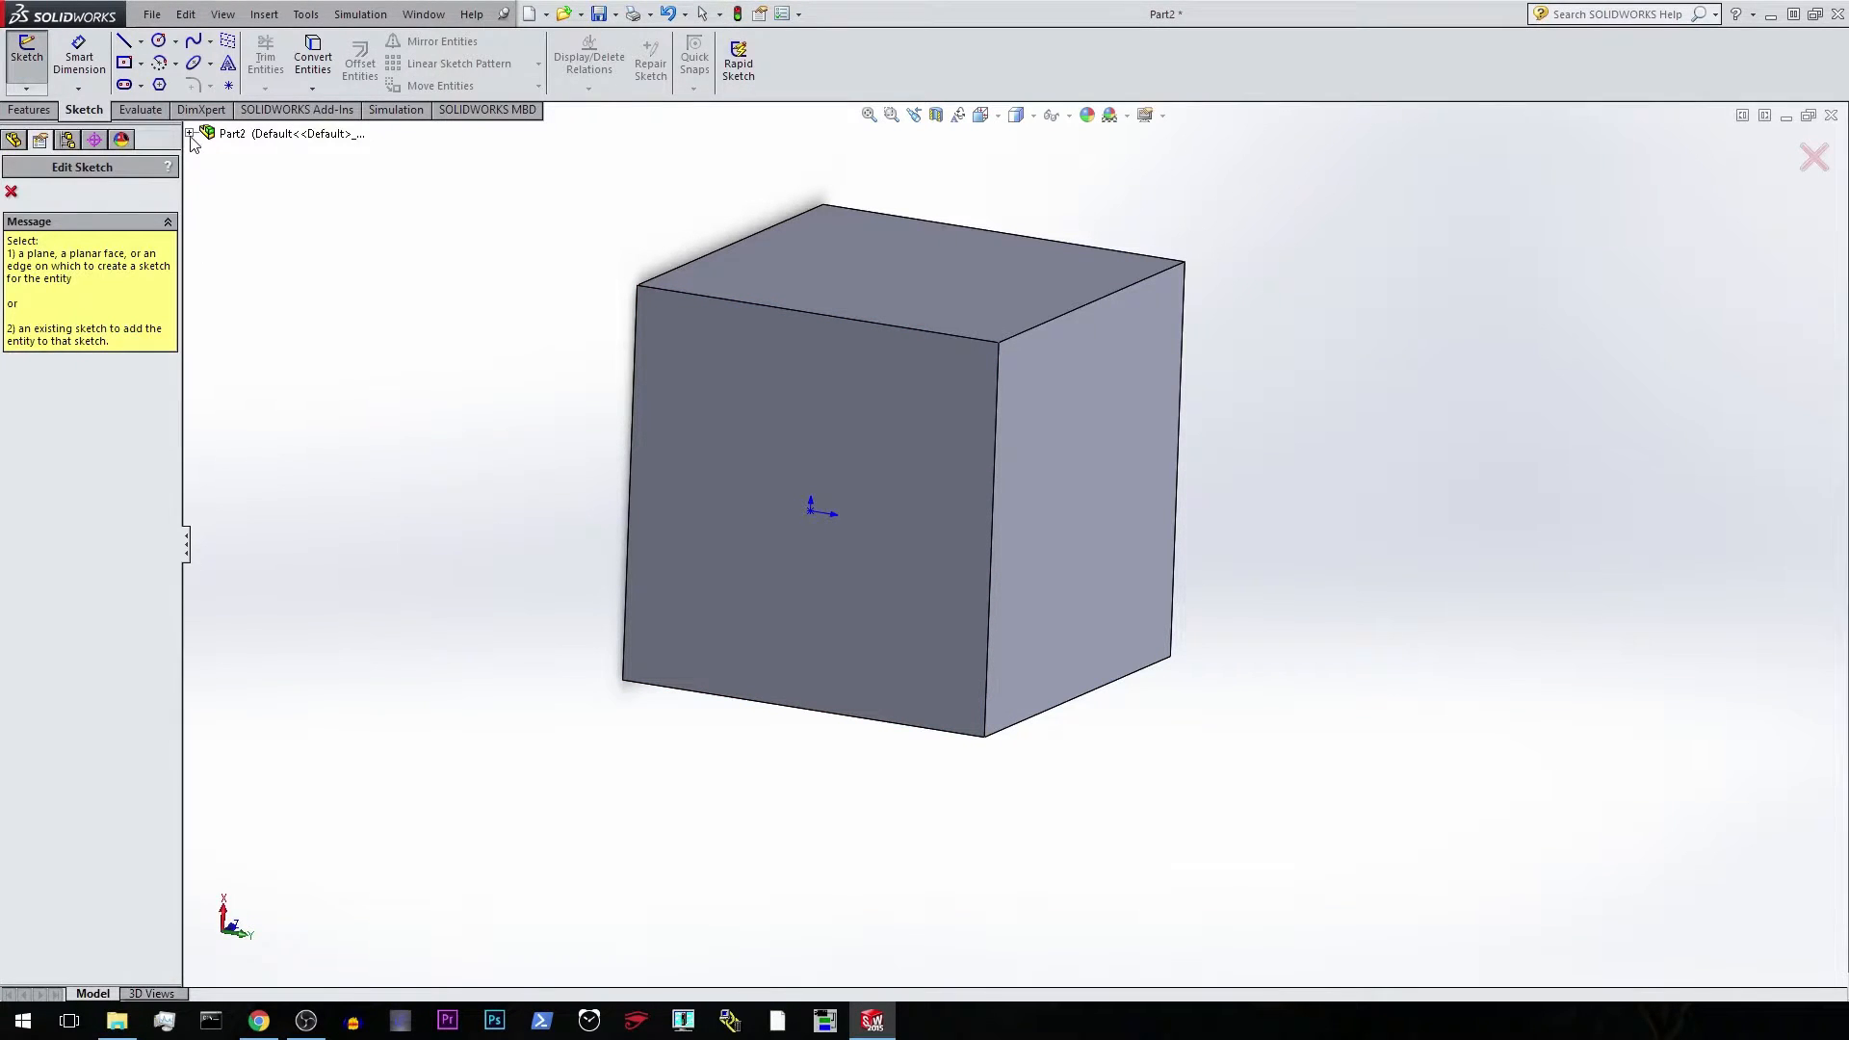
{"action": "left_click", "coordinate": [189, 134]}
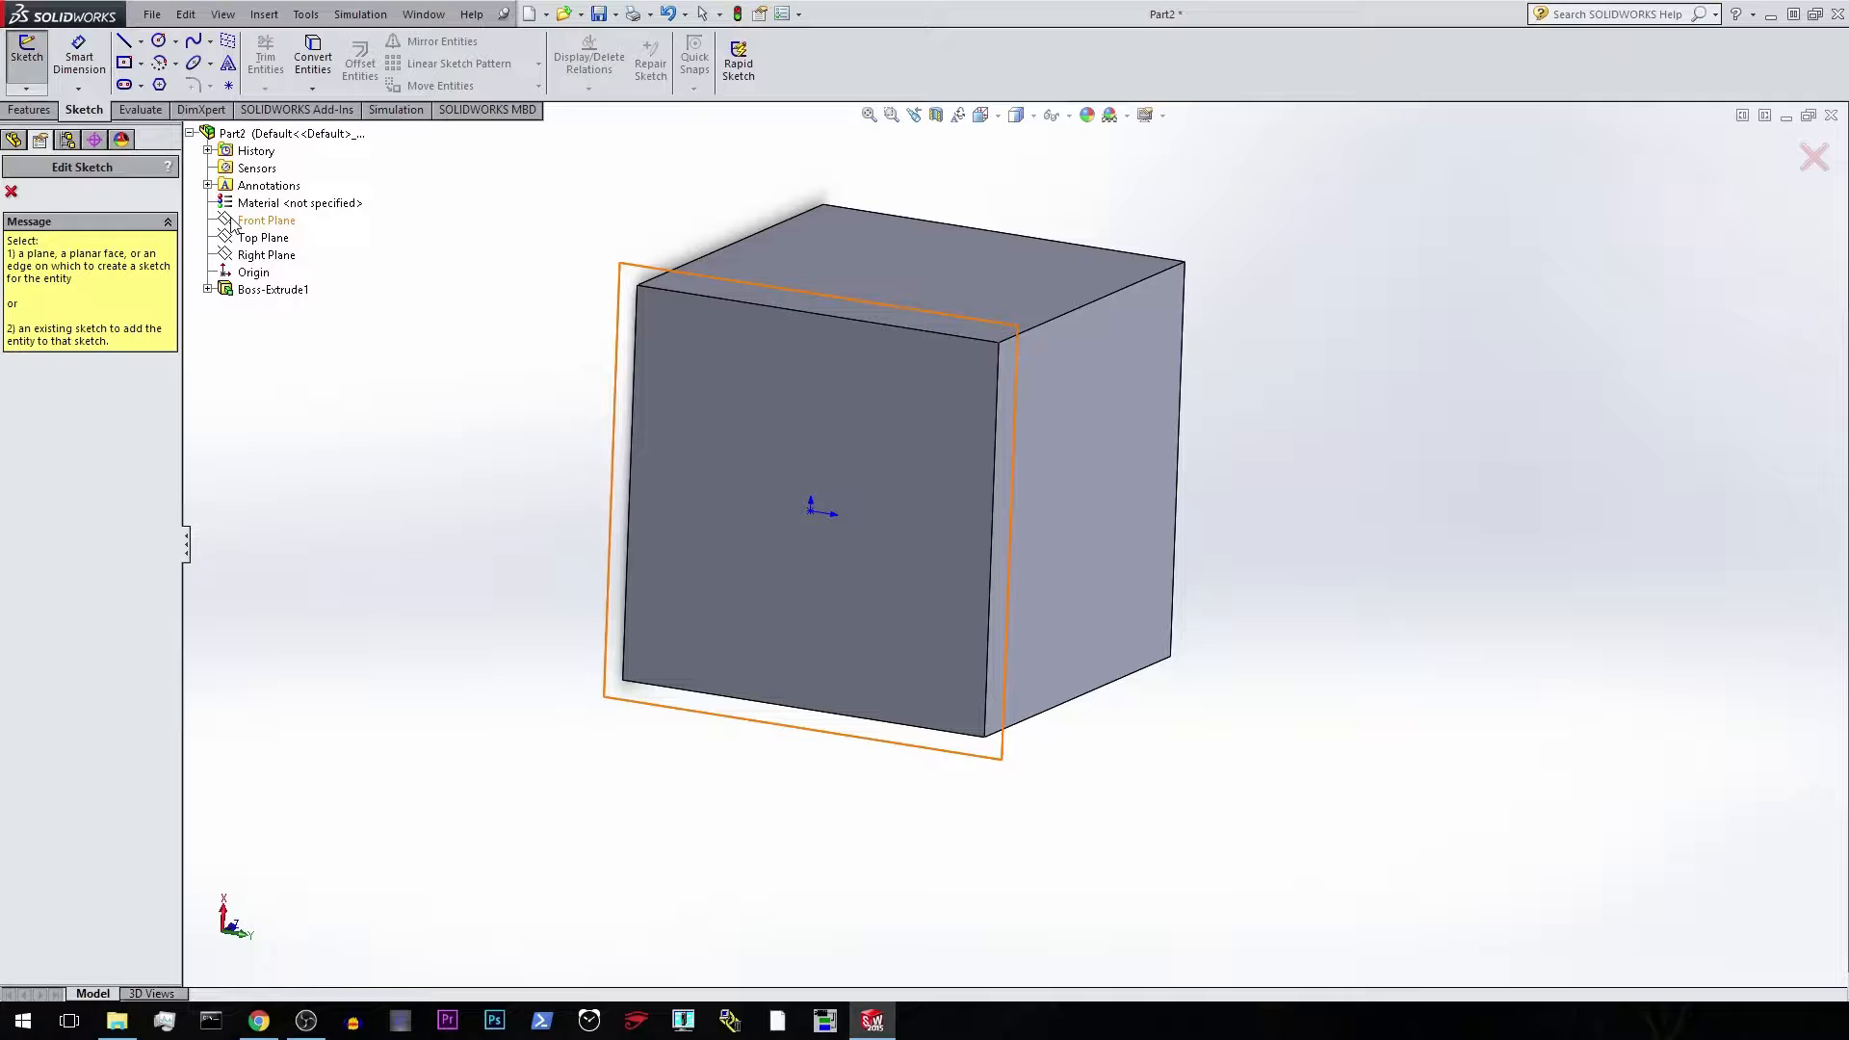
{"action": "left_click", "coordinate": [260, 220]}
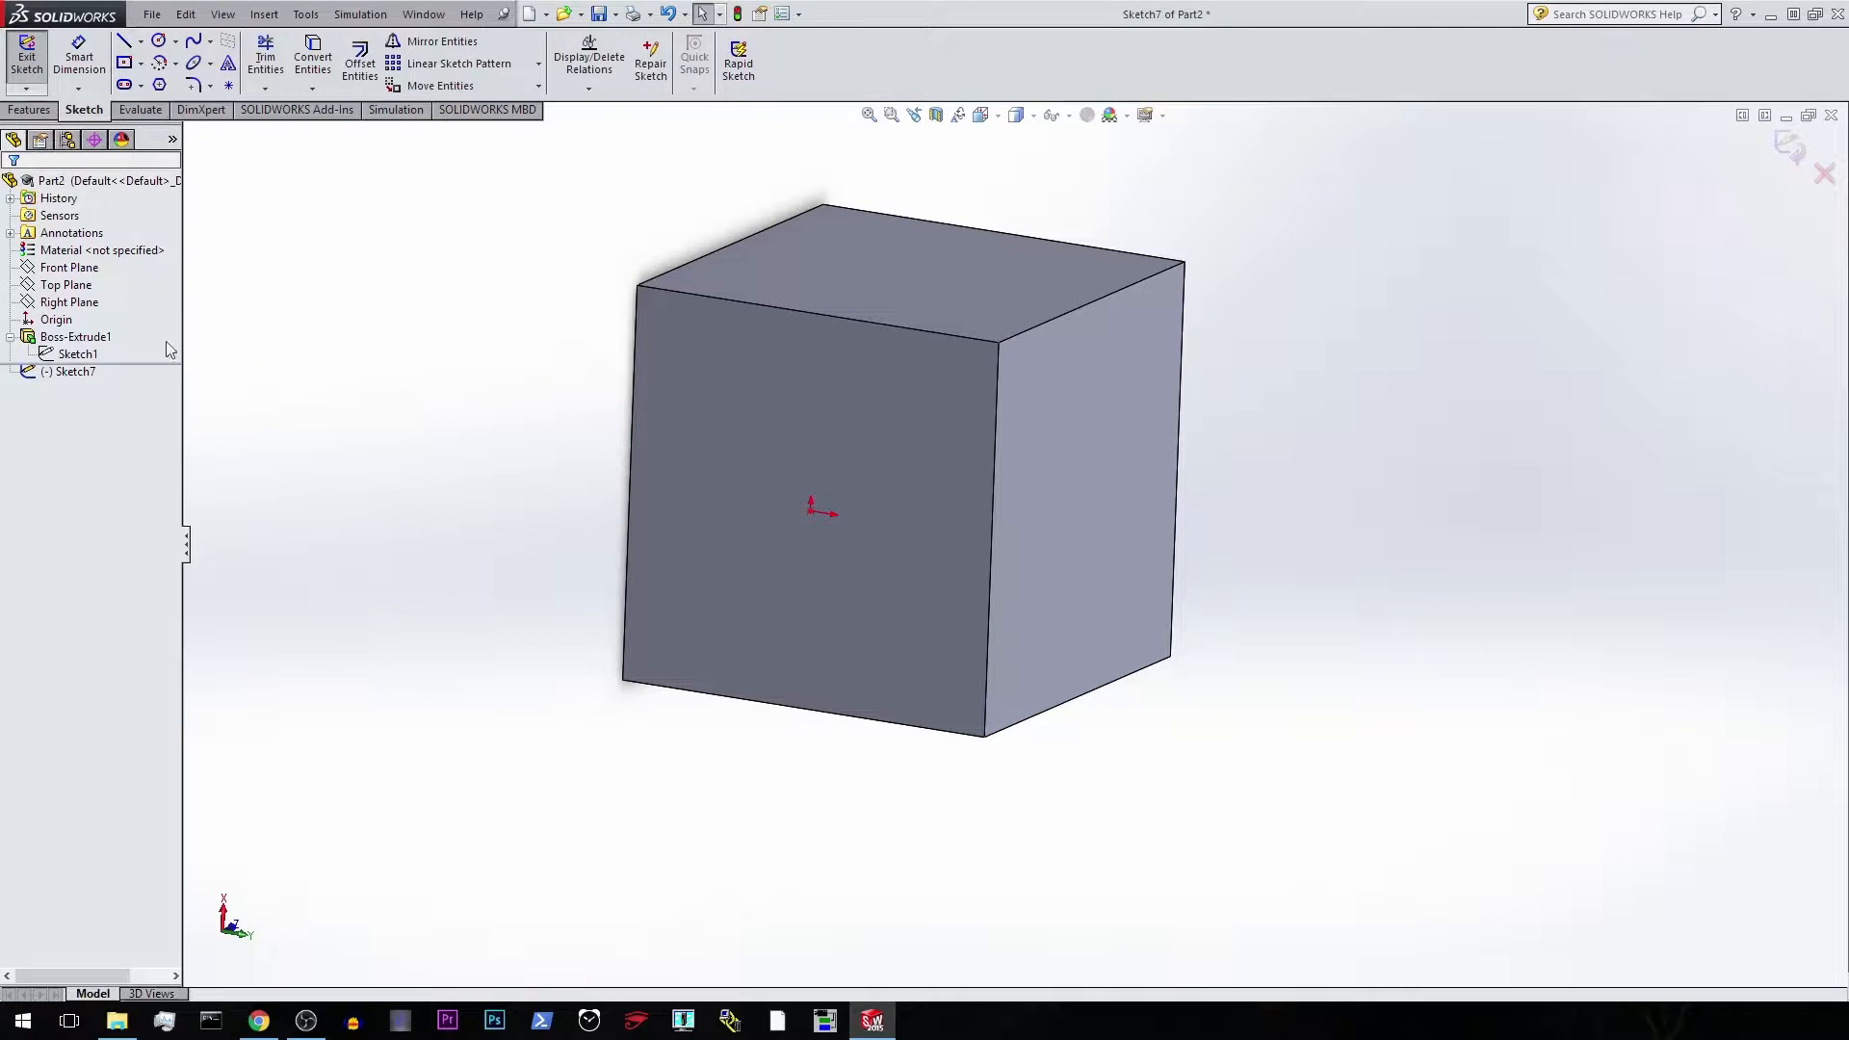
{"action": "left_click", "coordinate": [159, 40]}
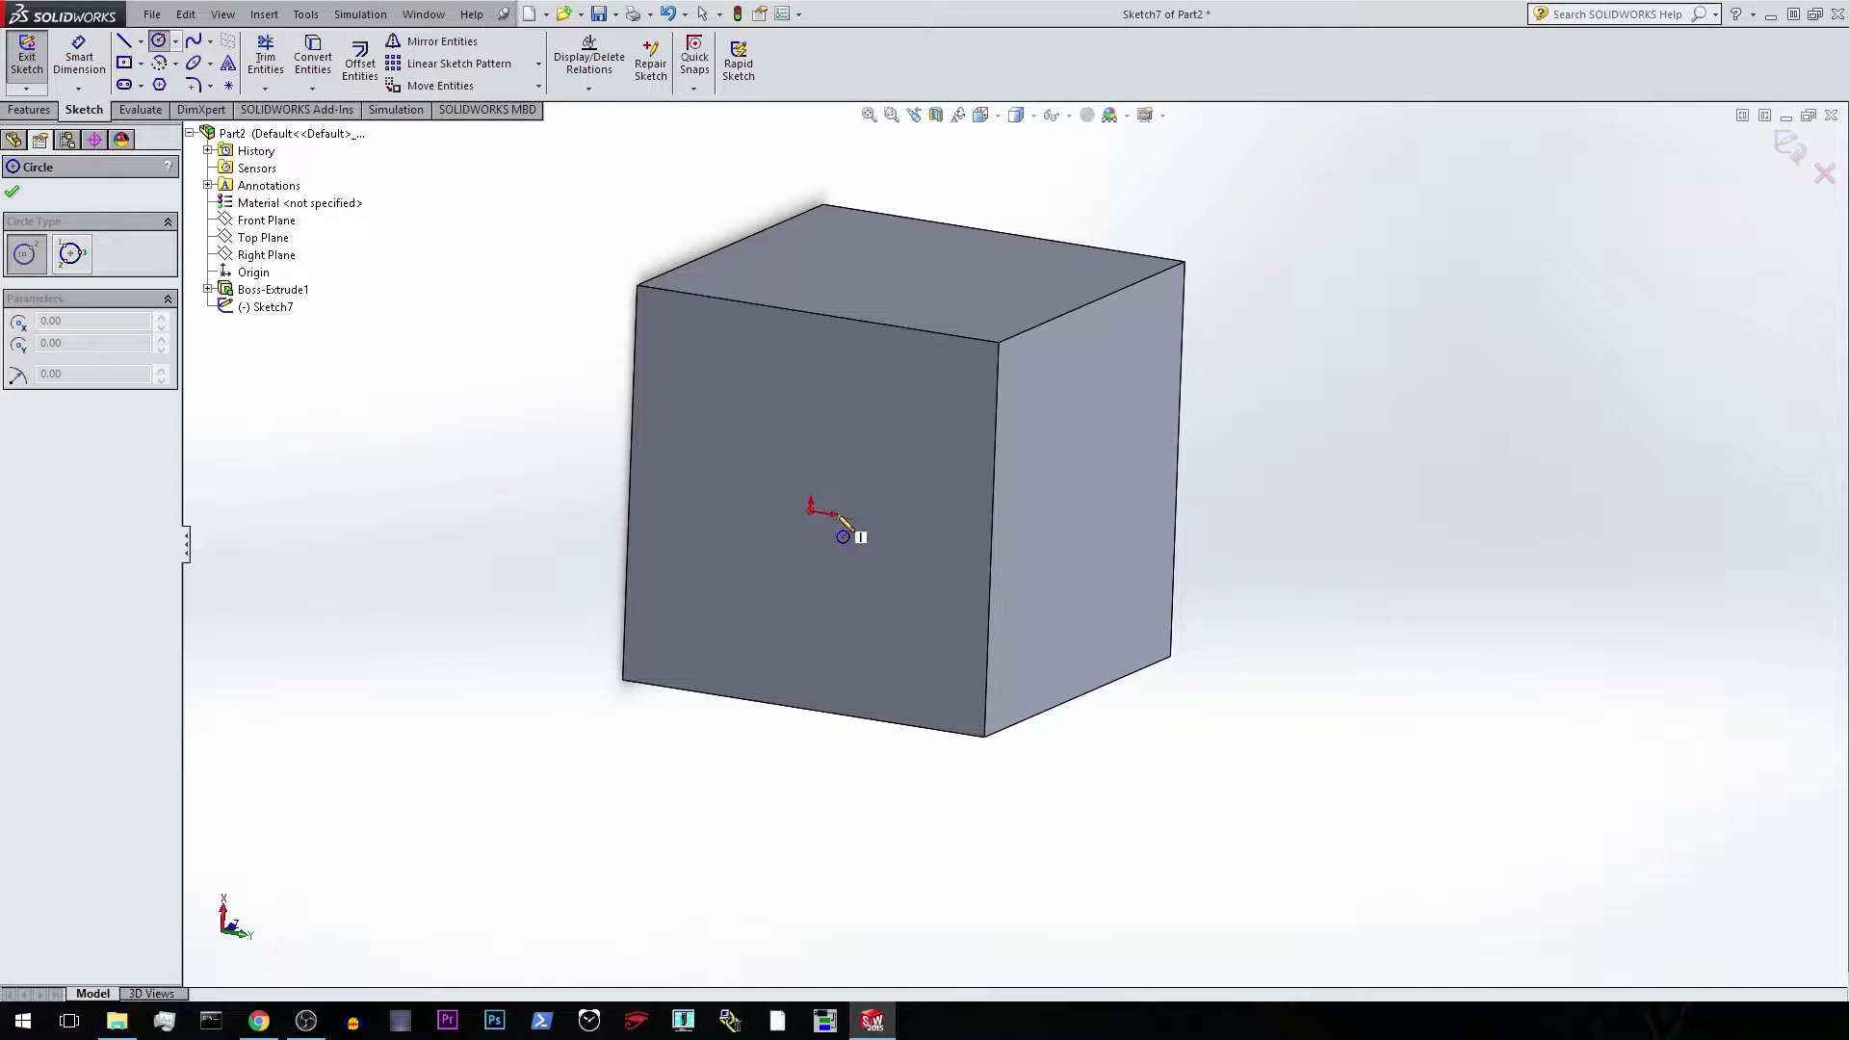
{"action": "left_click", "coordinate": [908, 525]}
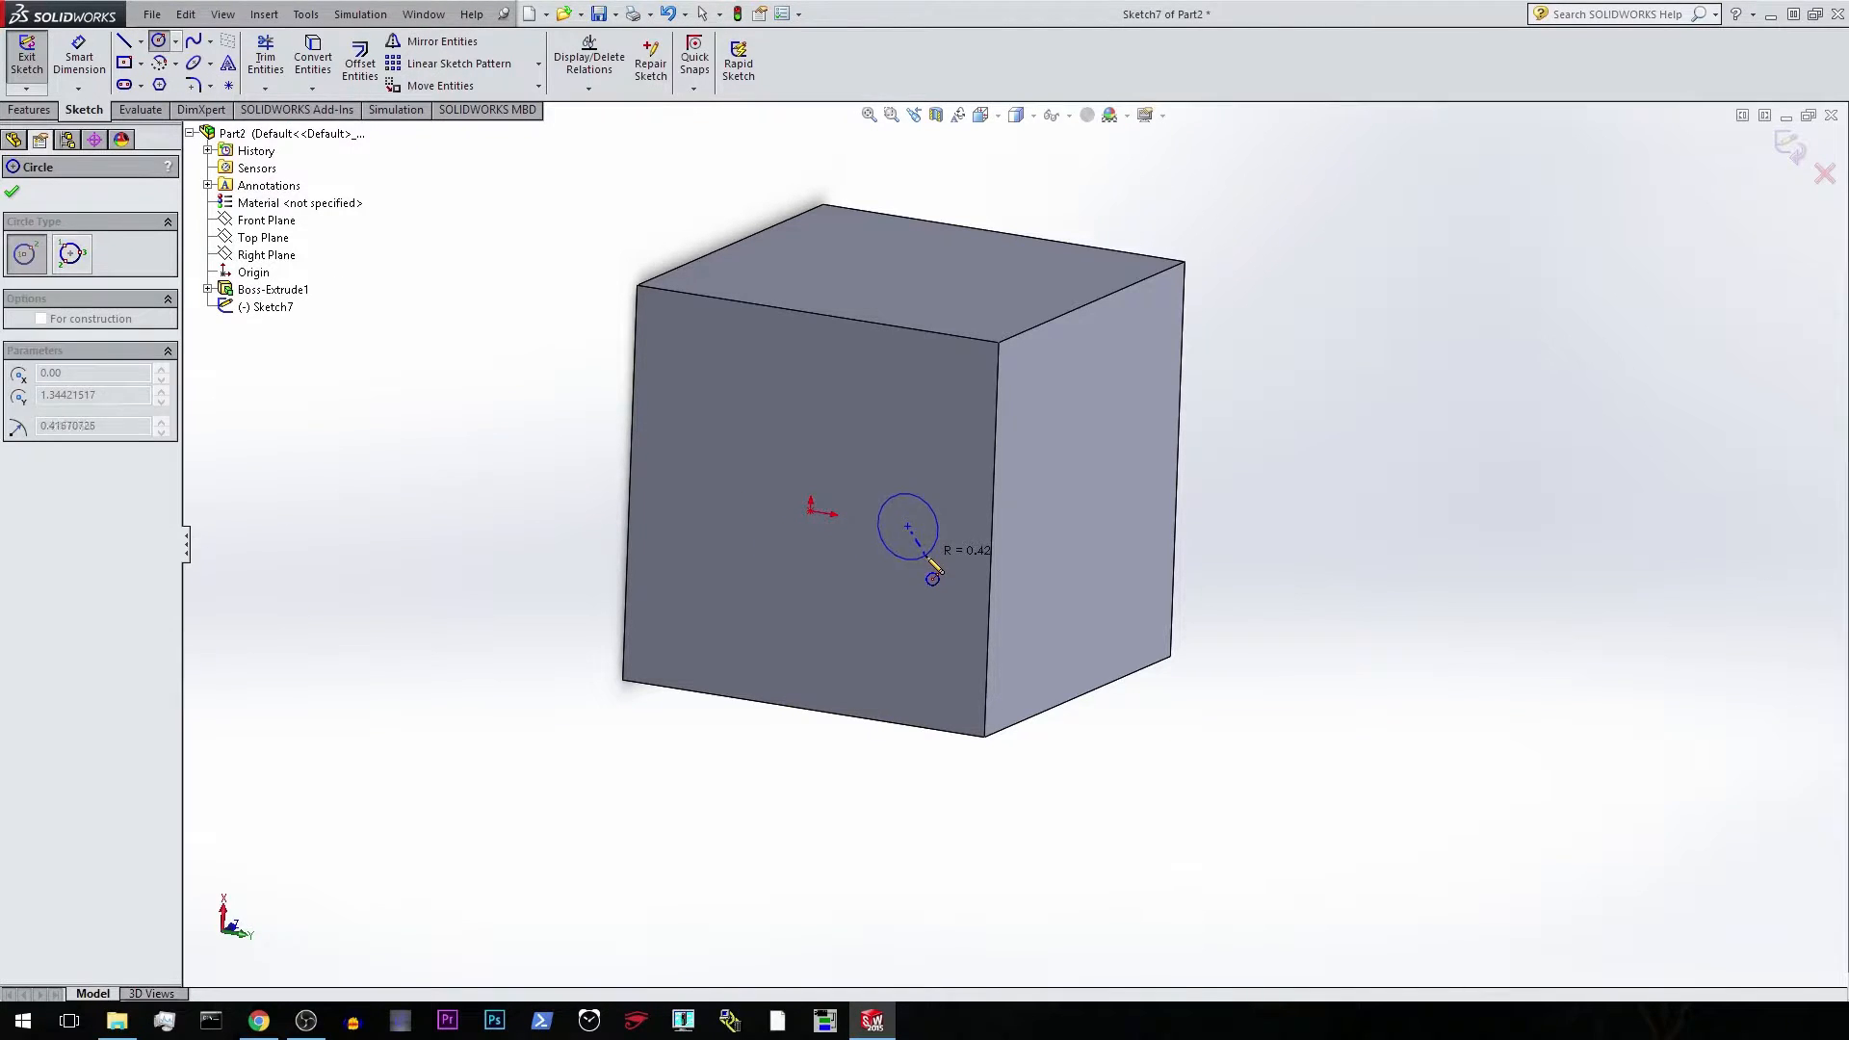
{"action": "left_click", "coordinate": [927, 550]}
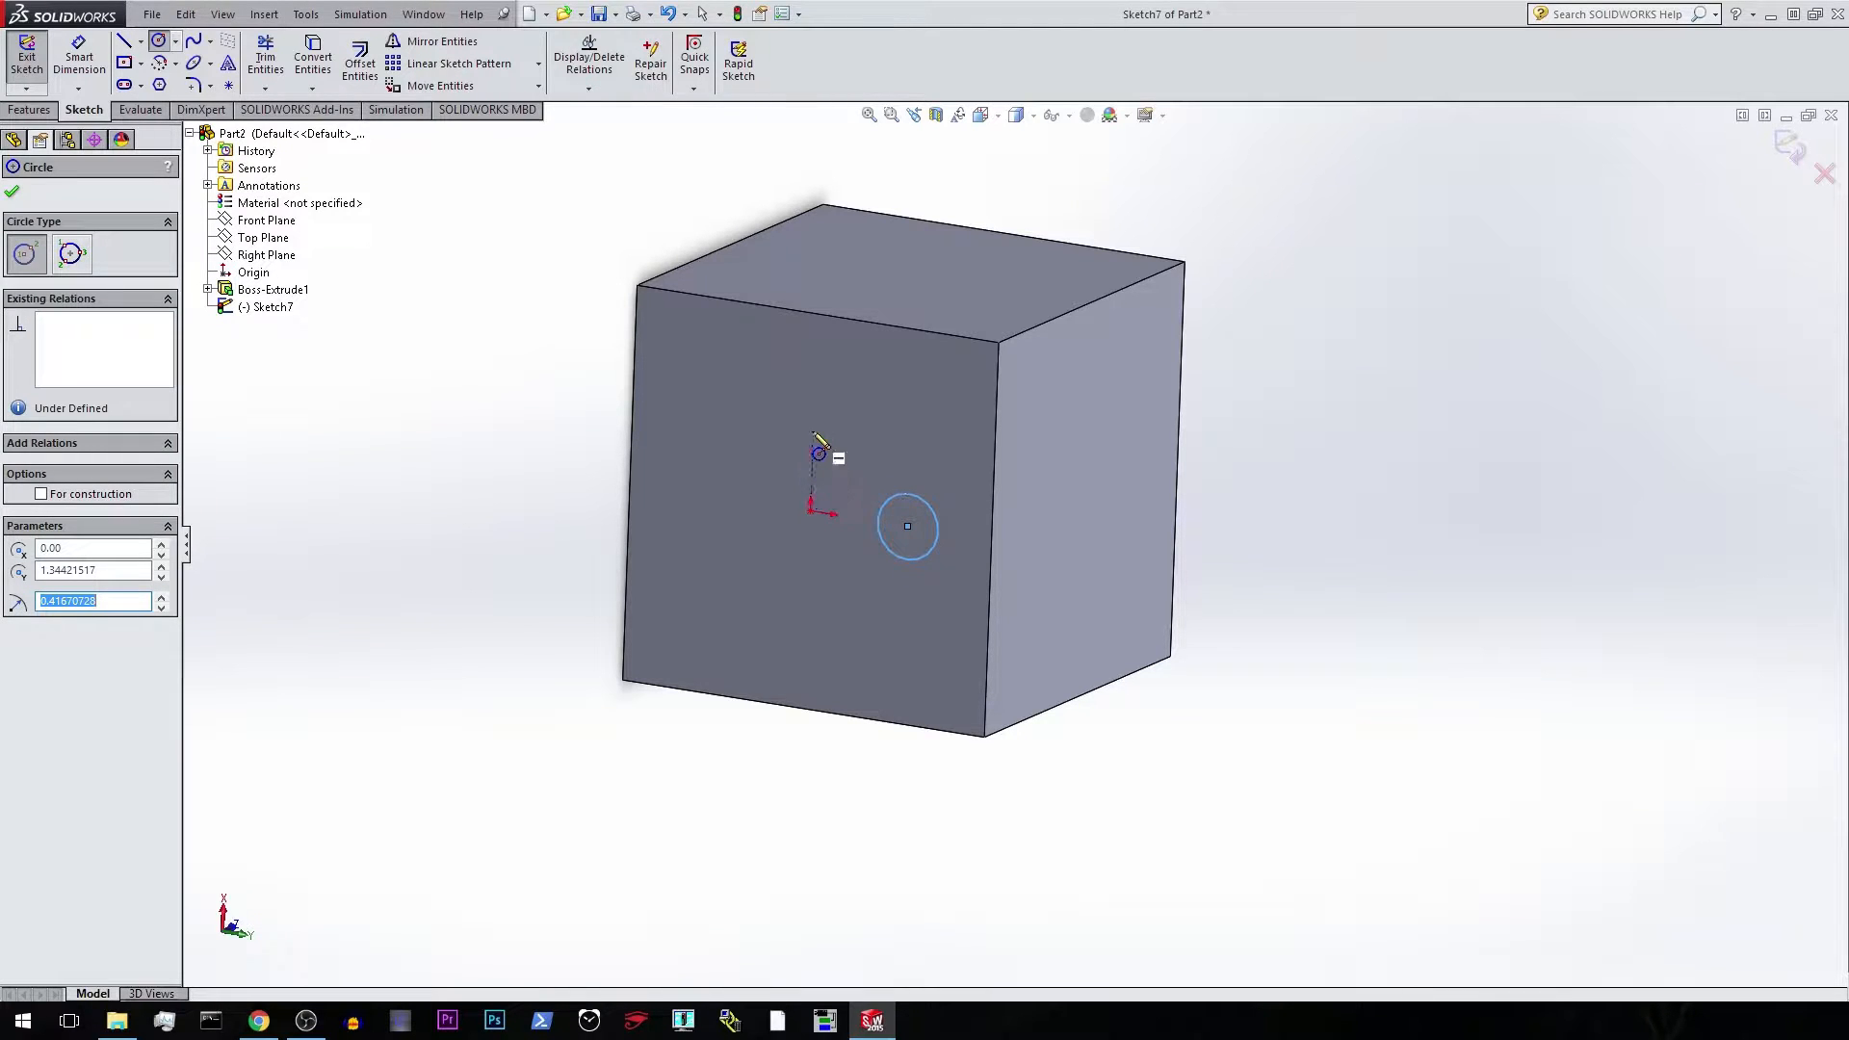
Sketch a circle of about 1.34 in radius on the top edge's midpoint and one of about 0.6 in radius near the face's lower-left corner.
{"action": "left_click", "coordinate": [817, 315]}
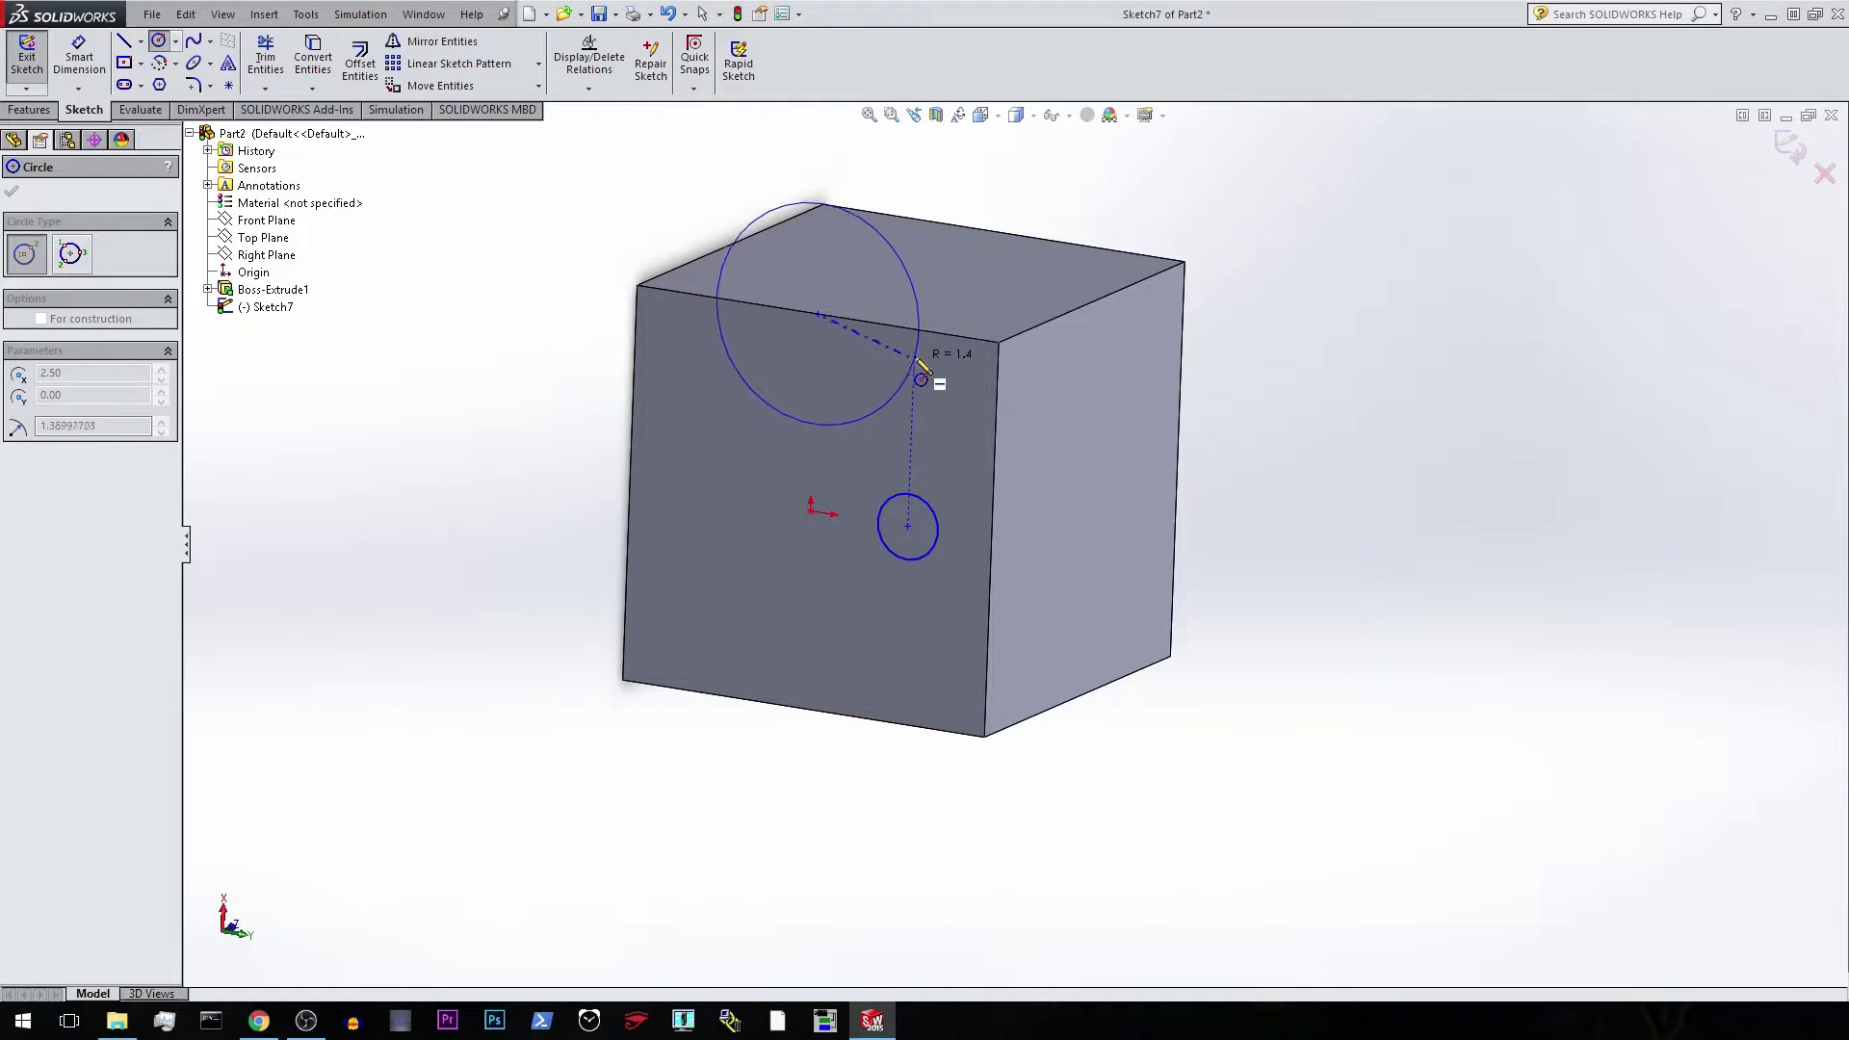
{"action": "left_click", "coordinate": [916, 329]}
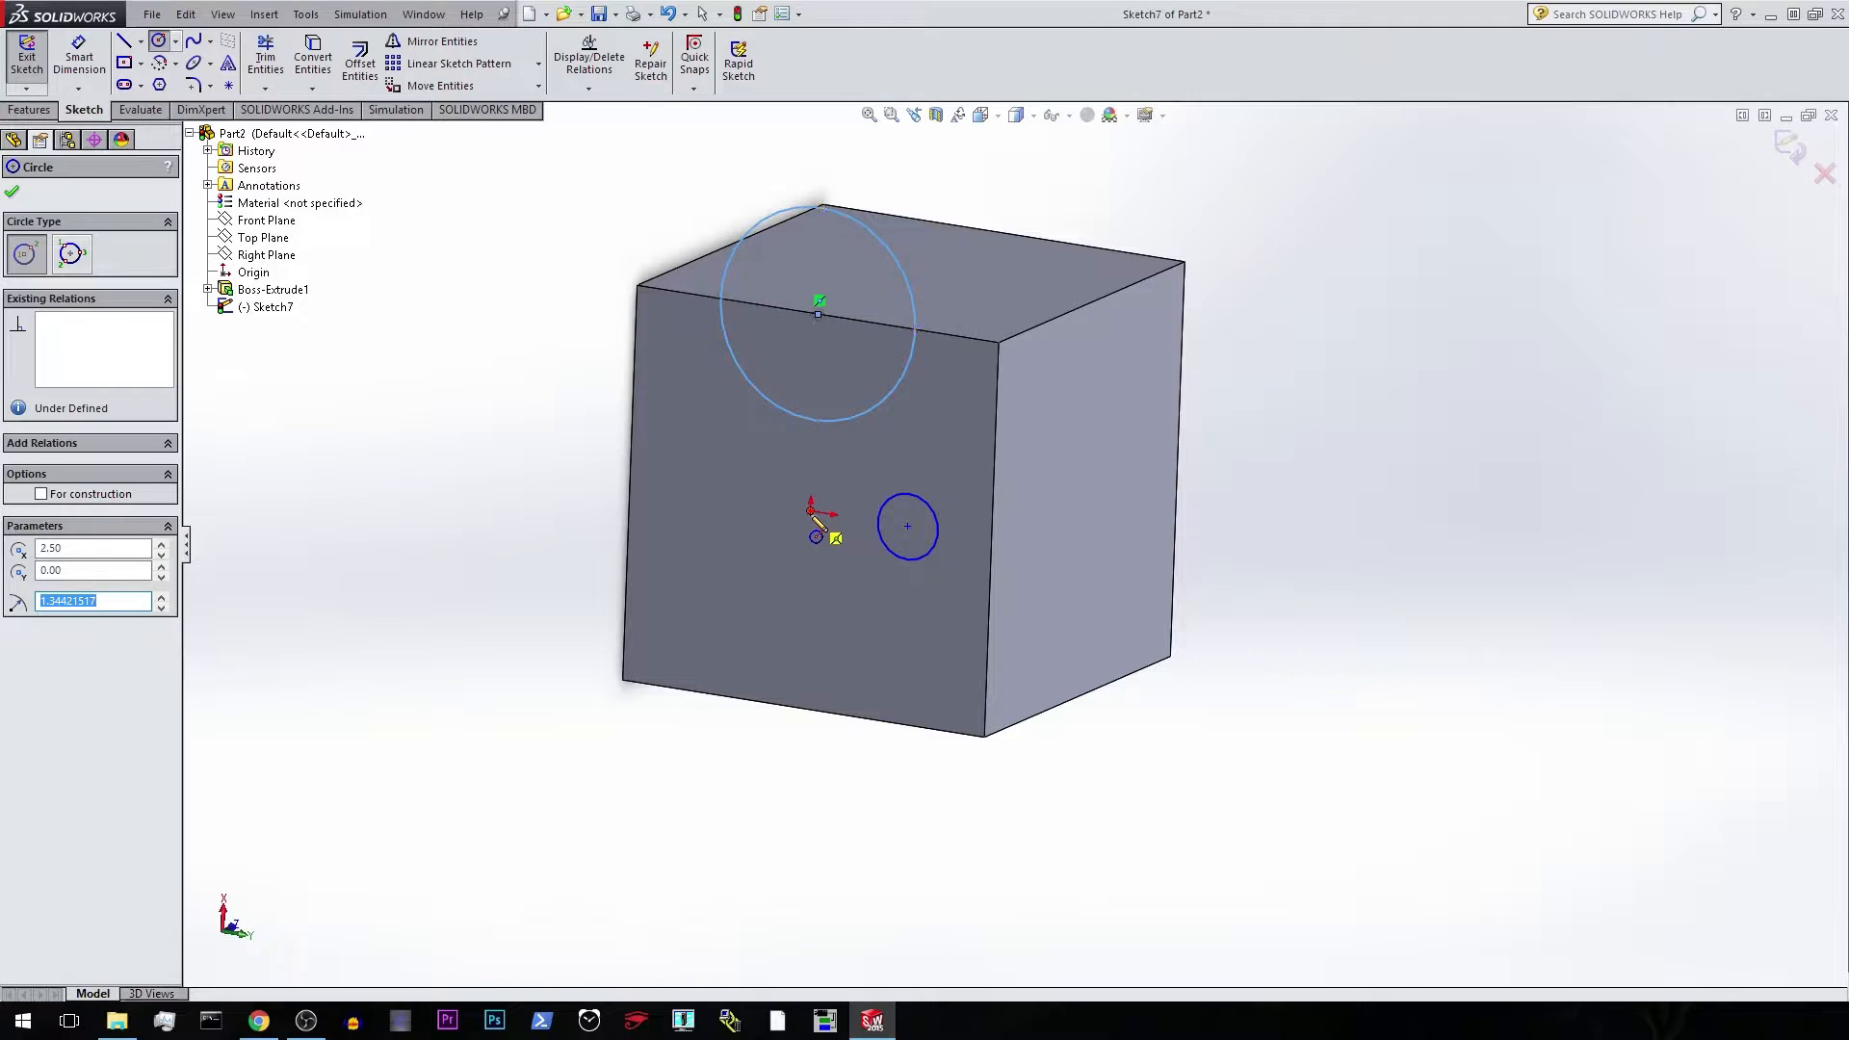
{"action": "left_click", "coordinate": [695, 600]}
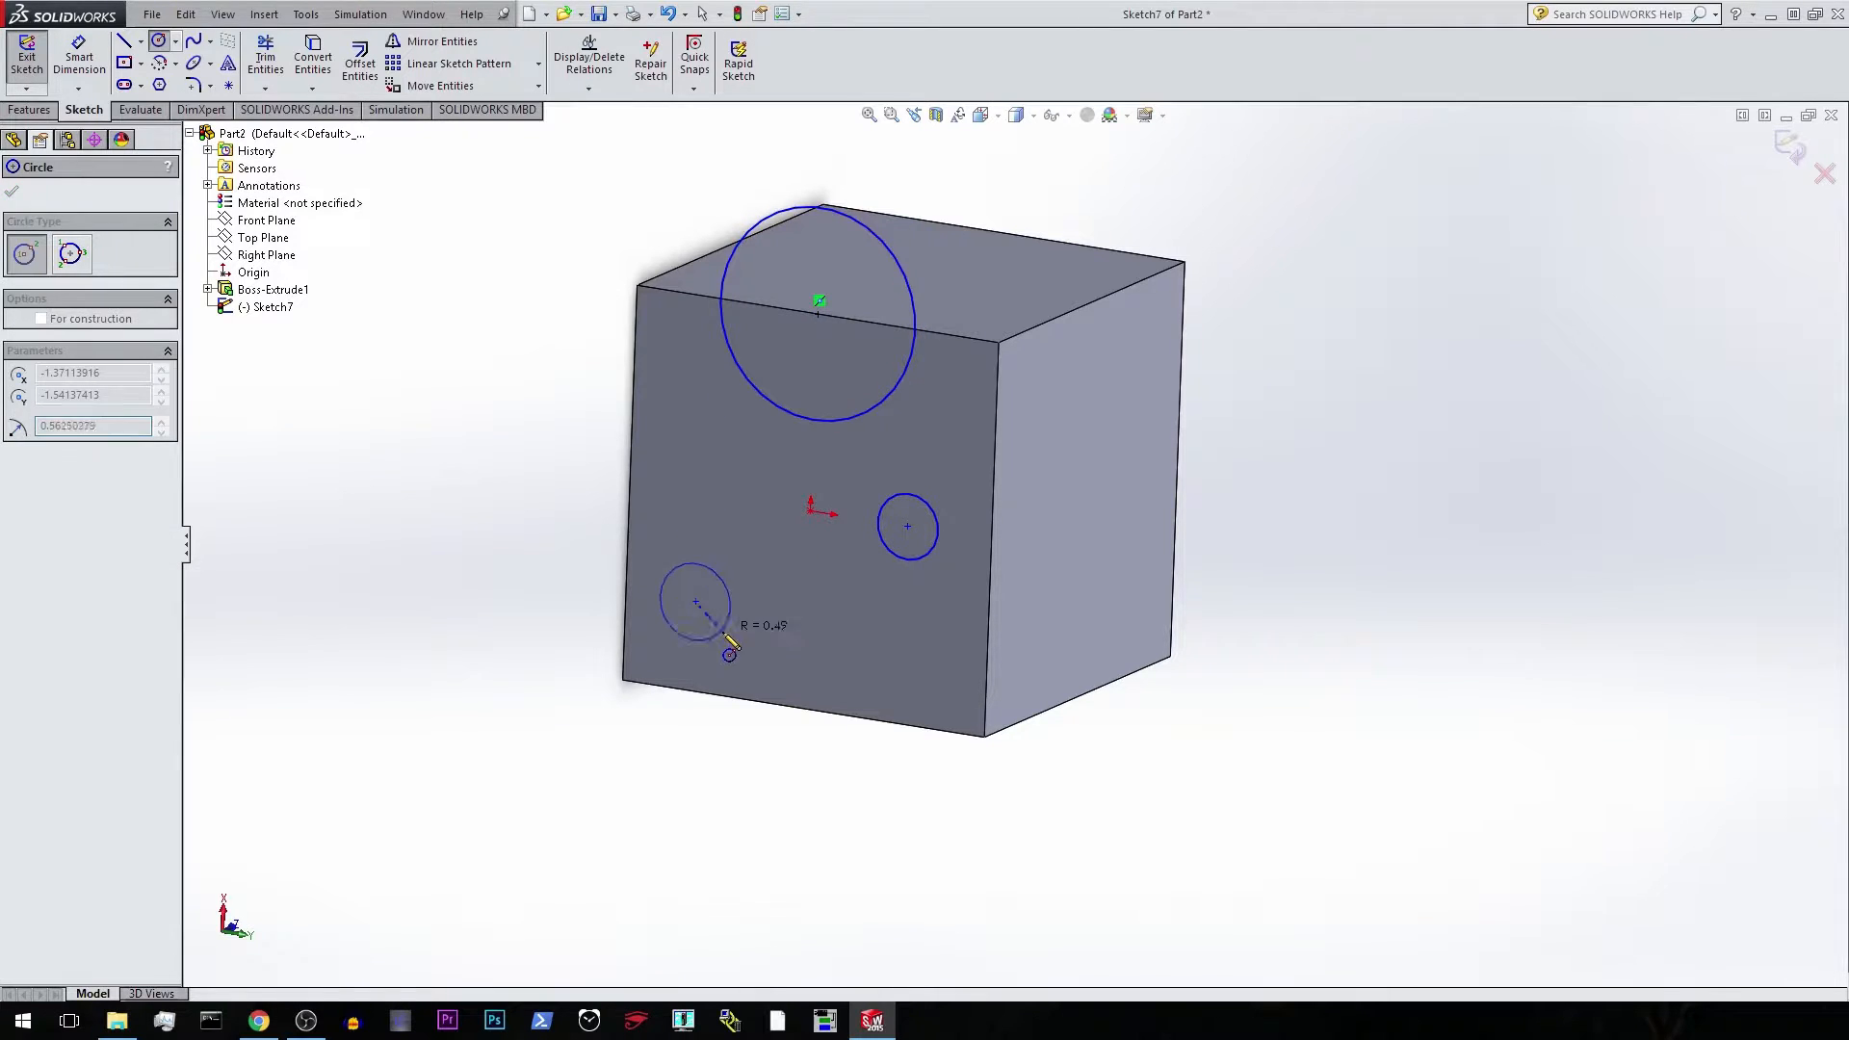
{"action": "left_click", "coordinate": [728, 632]}
{"action": "mouse_move", "coordinate": [895, 631]}
{"action": "middle_mouse_down"}
{"action": "mouse_move", "coordinate": [1106, 607]}
{"action": "mouse_move", "coordinate": [1176, 568]}
{"action": "mouse_move", "coordinate": [1172, 591]}
{"action": "middle_mouse_up"}
{"action": "key", "text": "Escape"}
Dimension the large circle on the block's top edge to a 2.5 in diameter.
{"action": "scroll", "coordinate": [967, 464], "scroll_direction": "up", "scroll_amount": 1}
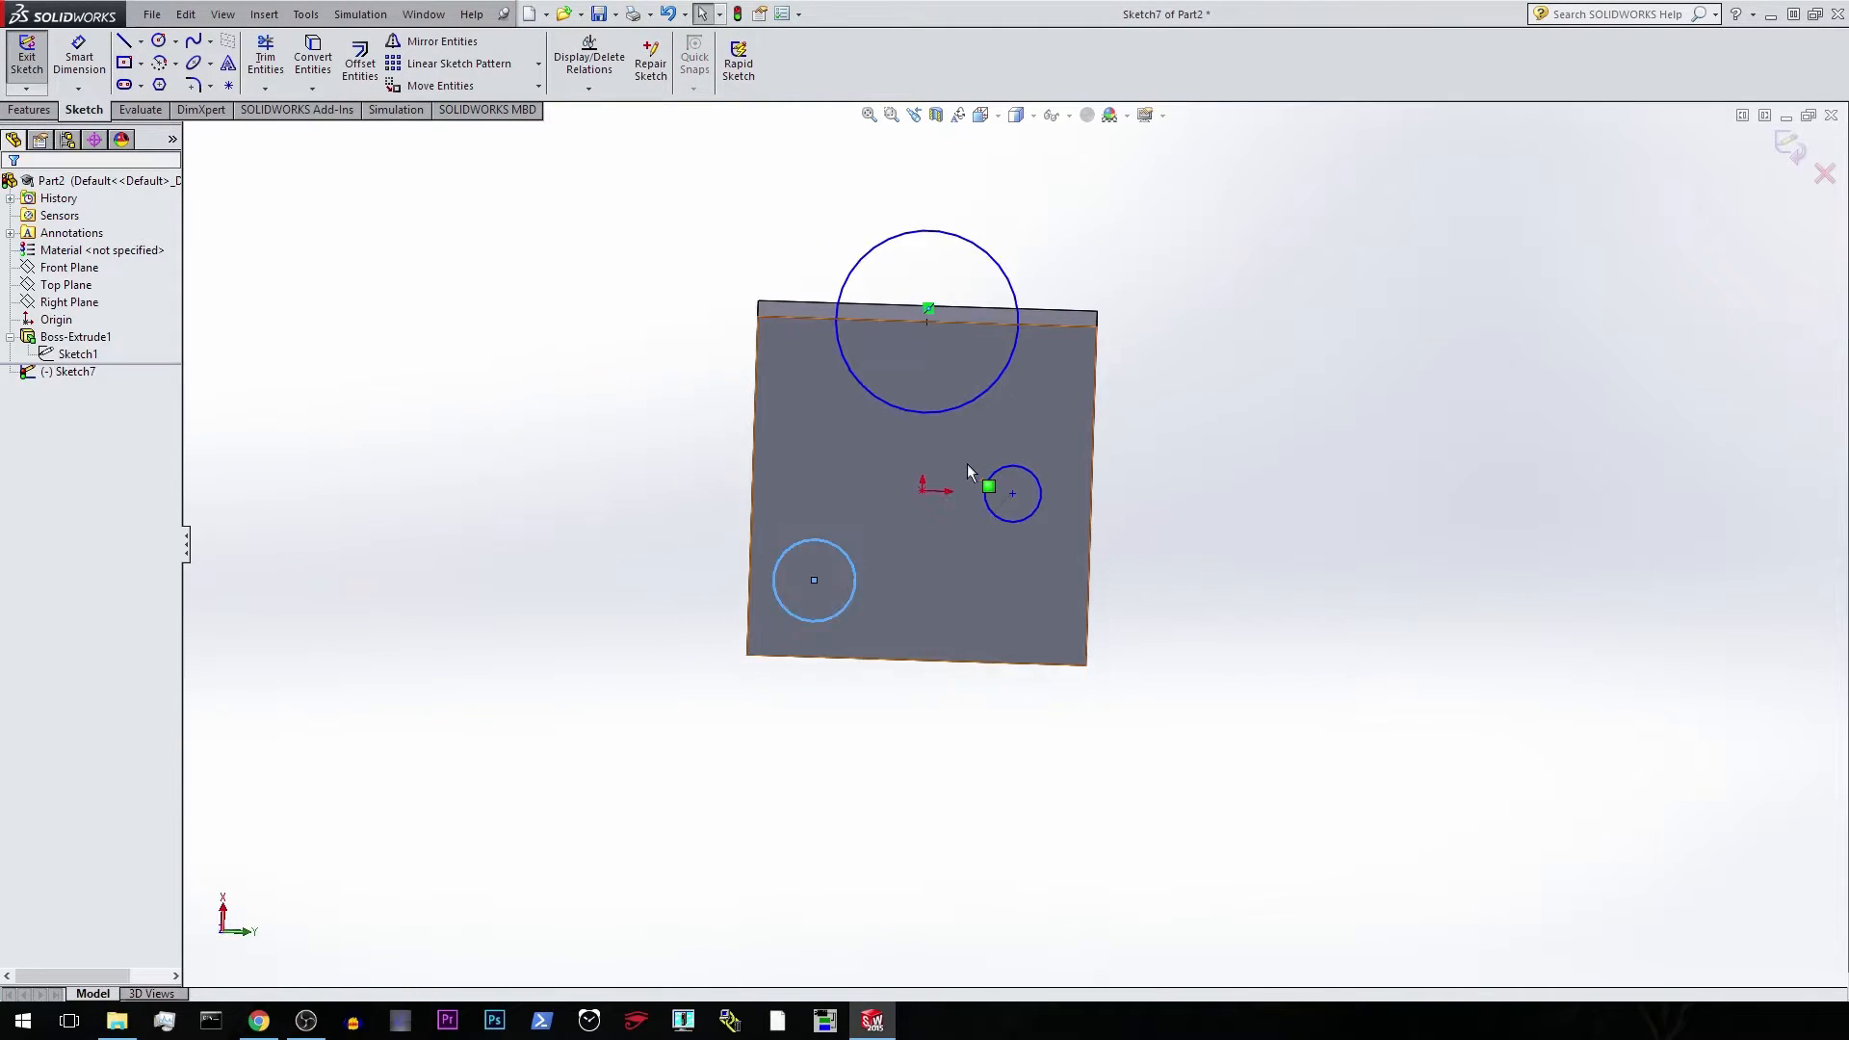
{"action": "scroll", "coordinate": [967, 464], "scroll_direction": "down", "scroll_amount": 4}
{"action": "scroll", "coordinate": [932, 272], "scroll_direction": "up", "scroll_amount": 2}
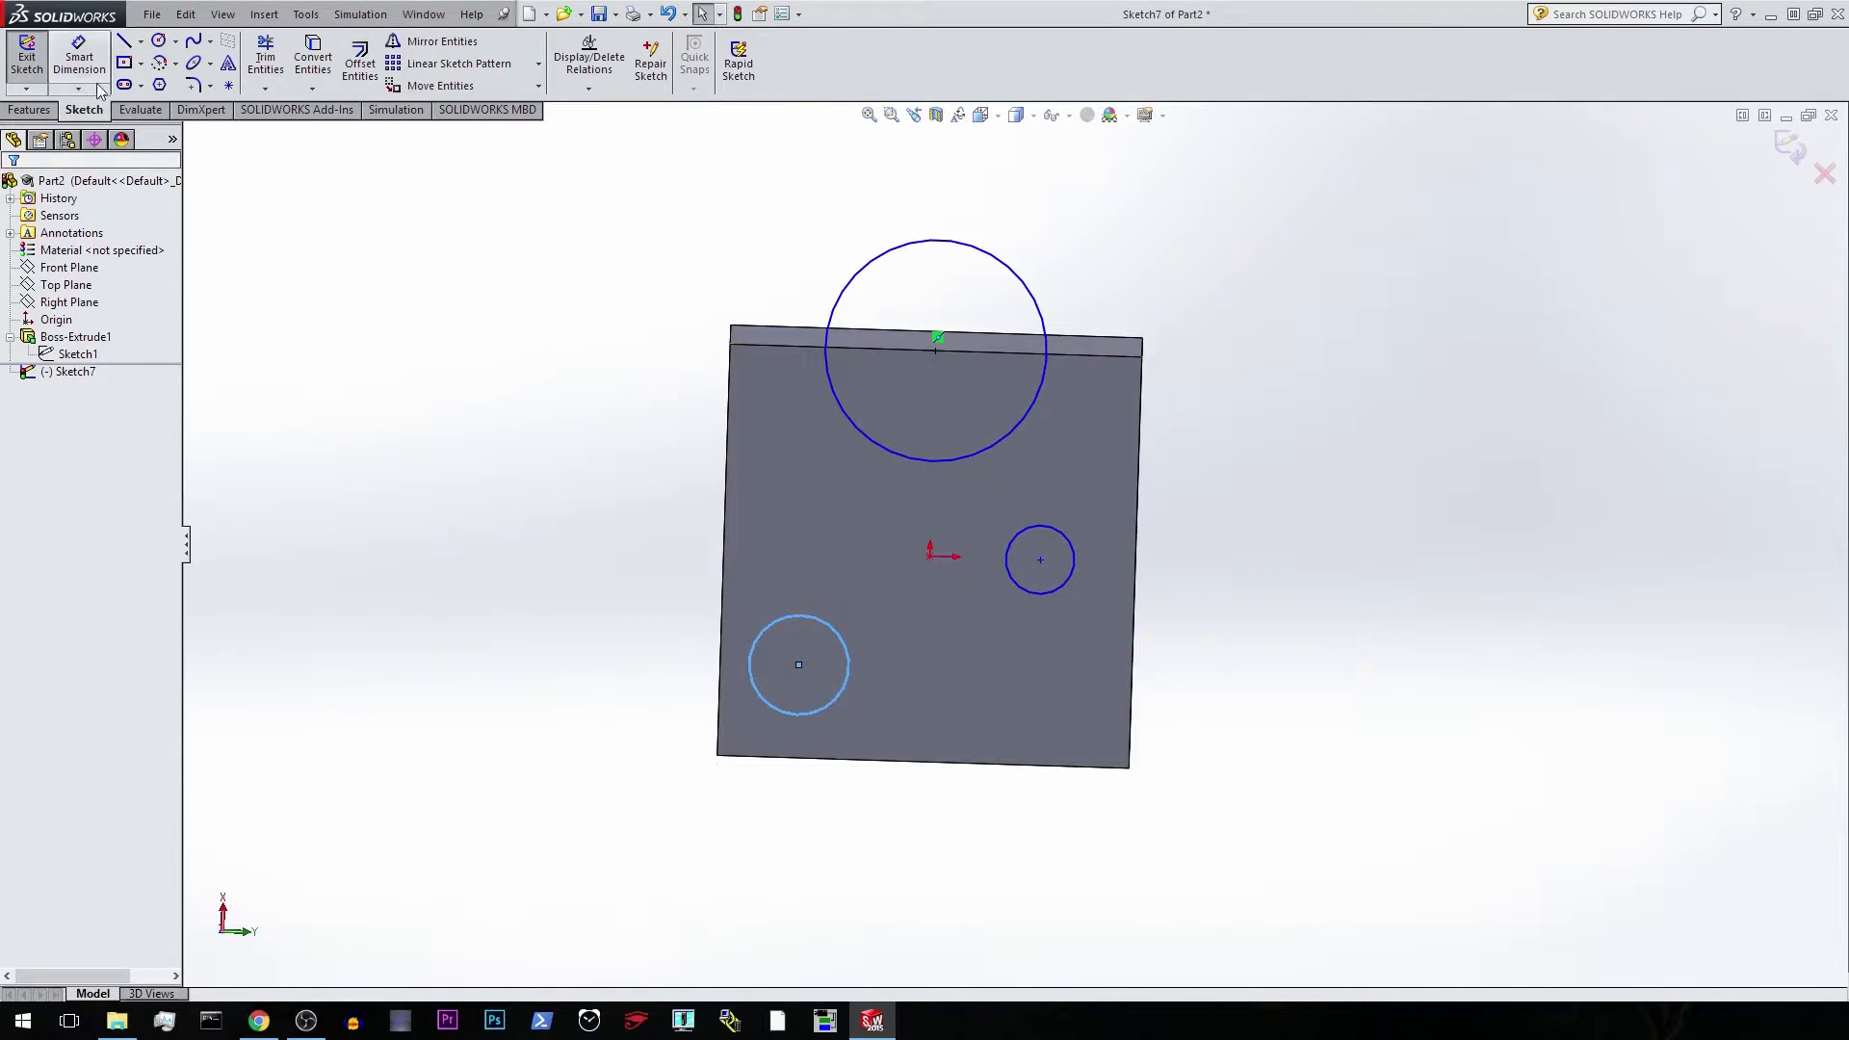
{"action": "left_click", "coordinate": [77, 62]}
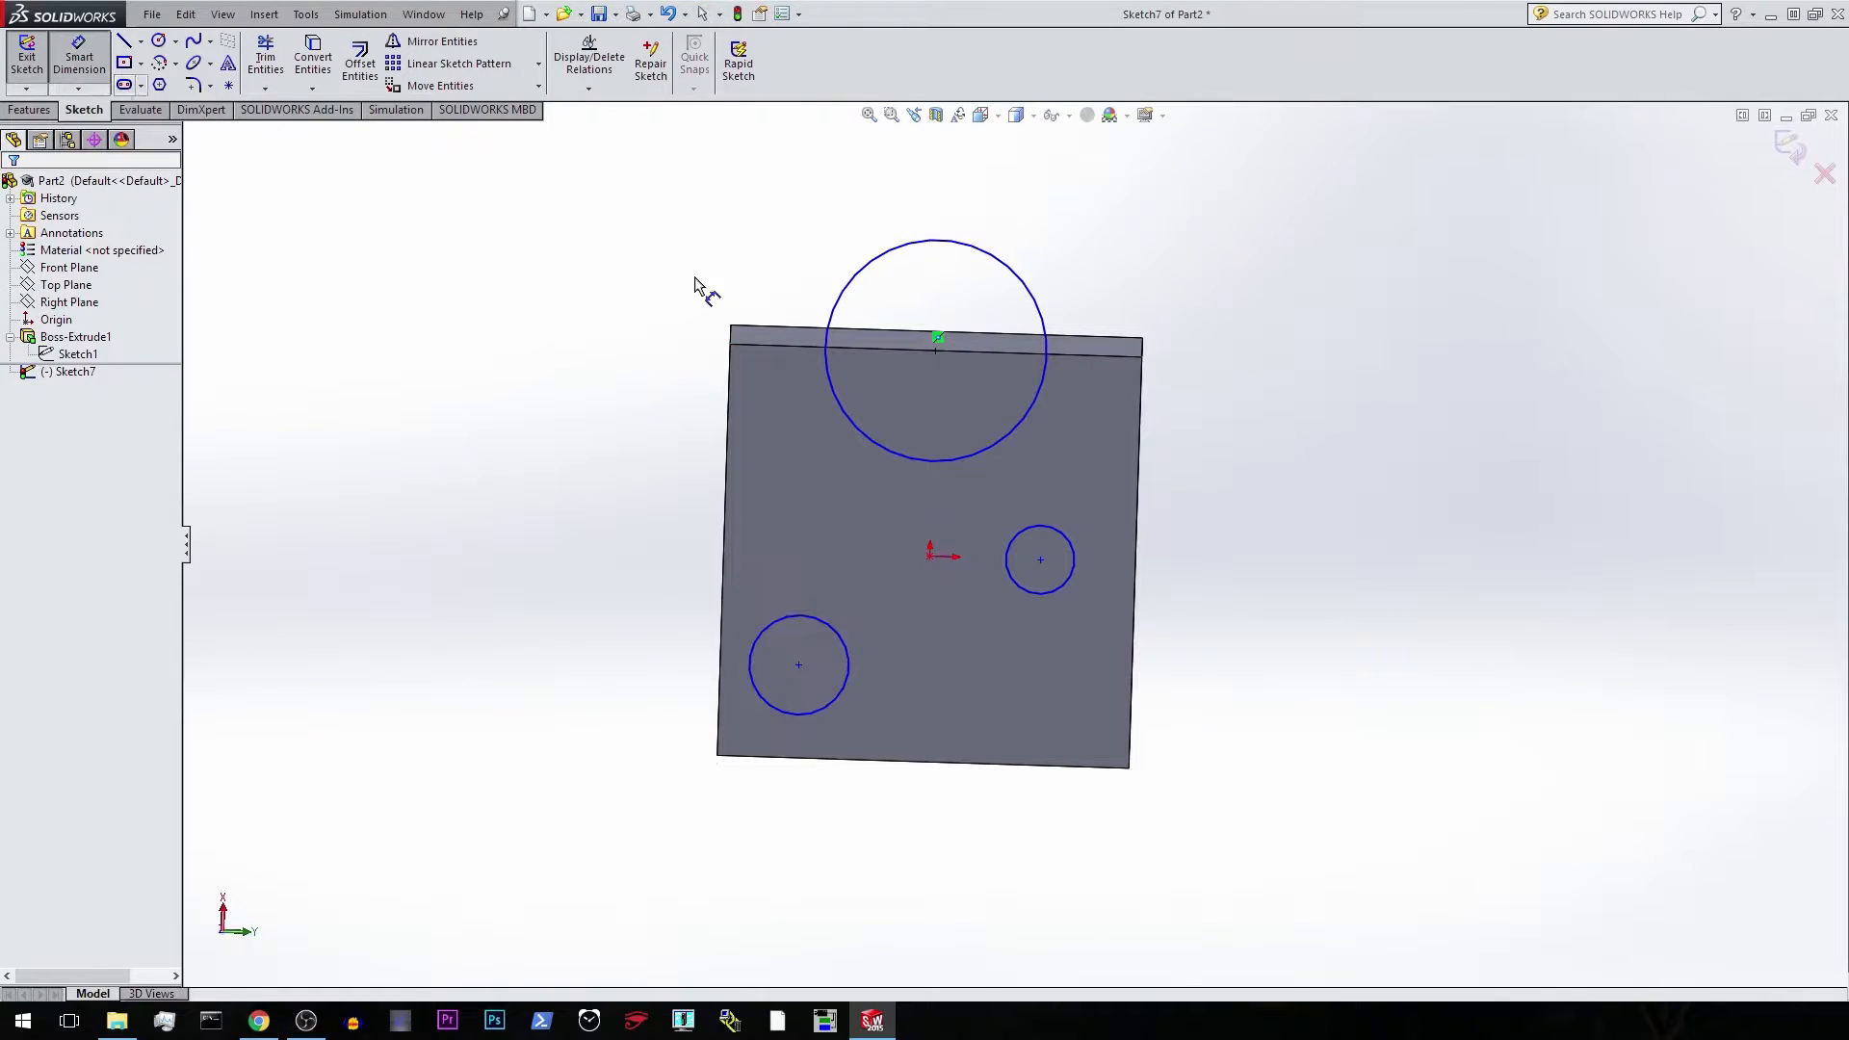
{"action": "left_click", "coordinate": [937, 339]}
{"action": "left_click", "coordinate": [1031, 281]}
{"action": "left_click", "coordinate": [1284, 361]}
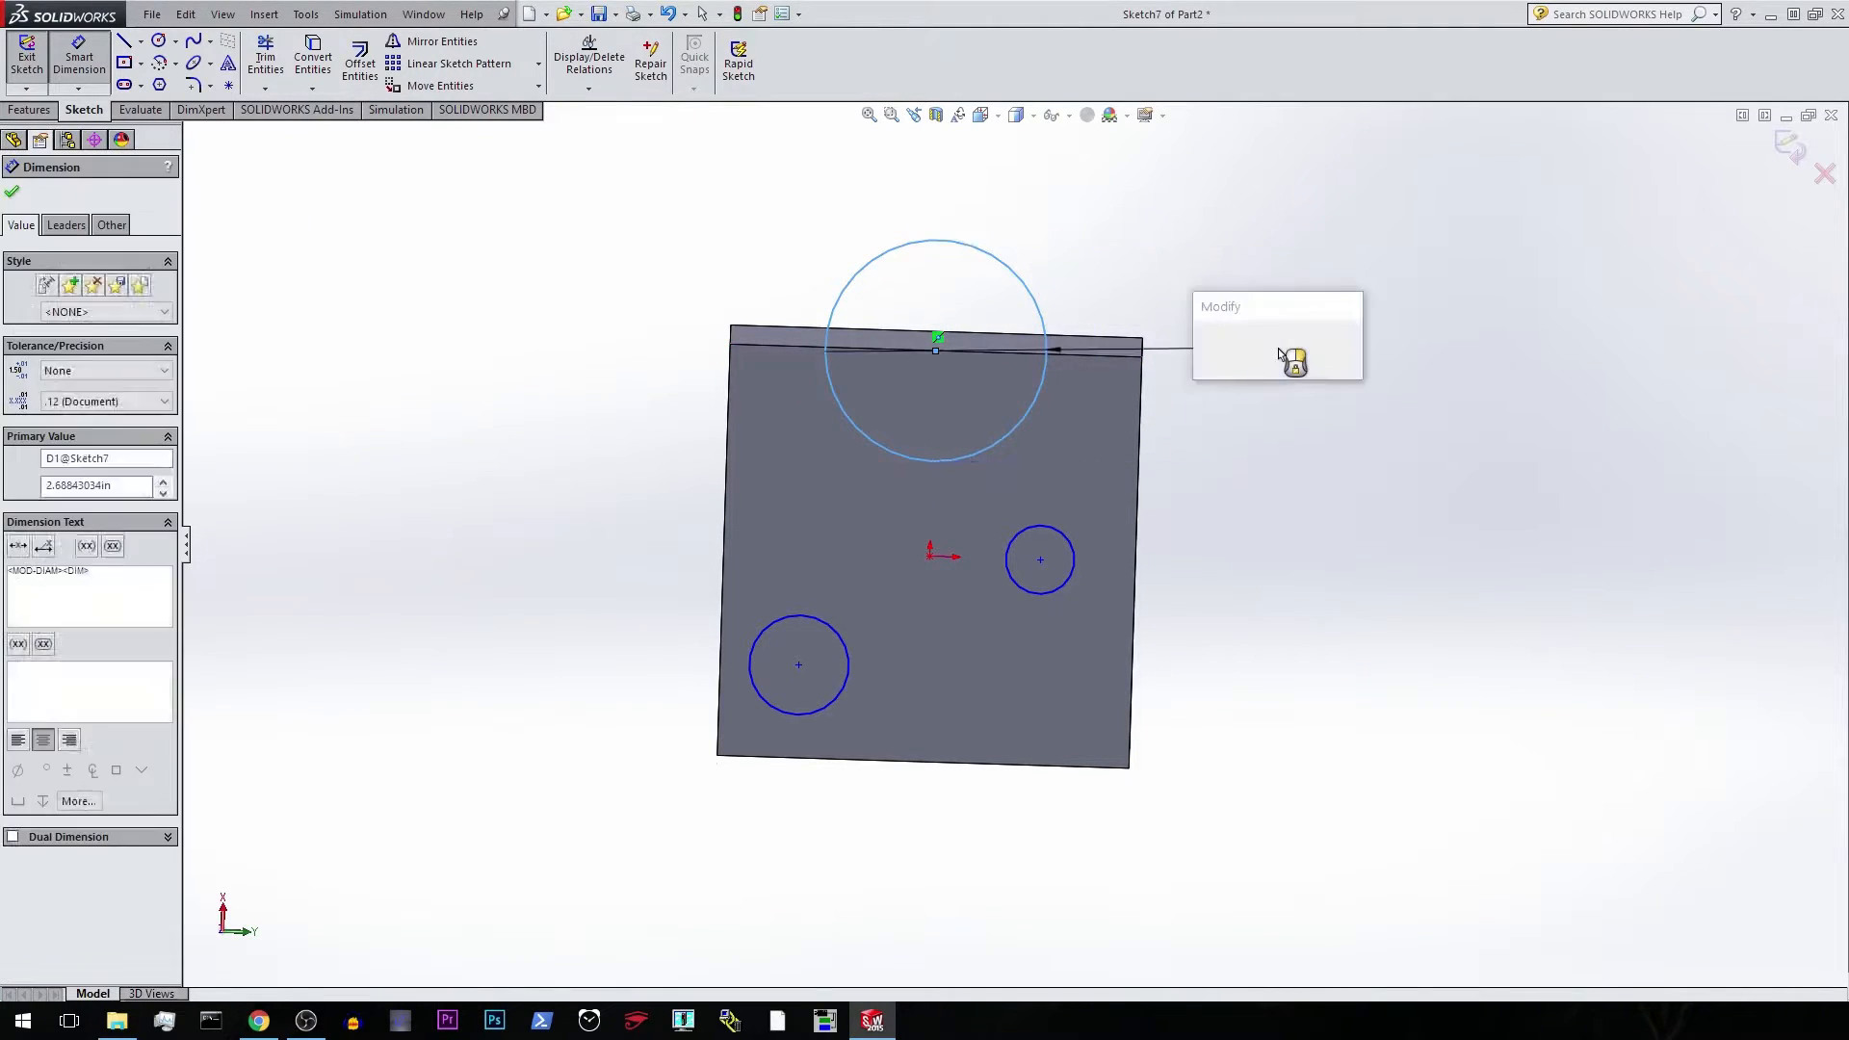
{"action": "type", "text": "2.5"}
{"action": "key", "text": "Return"}
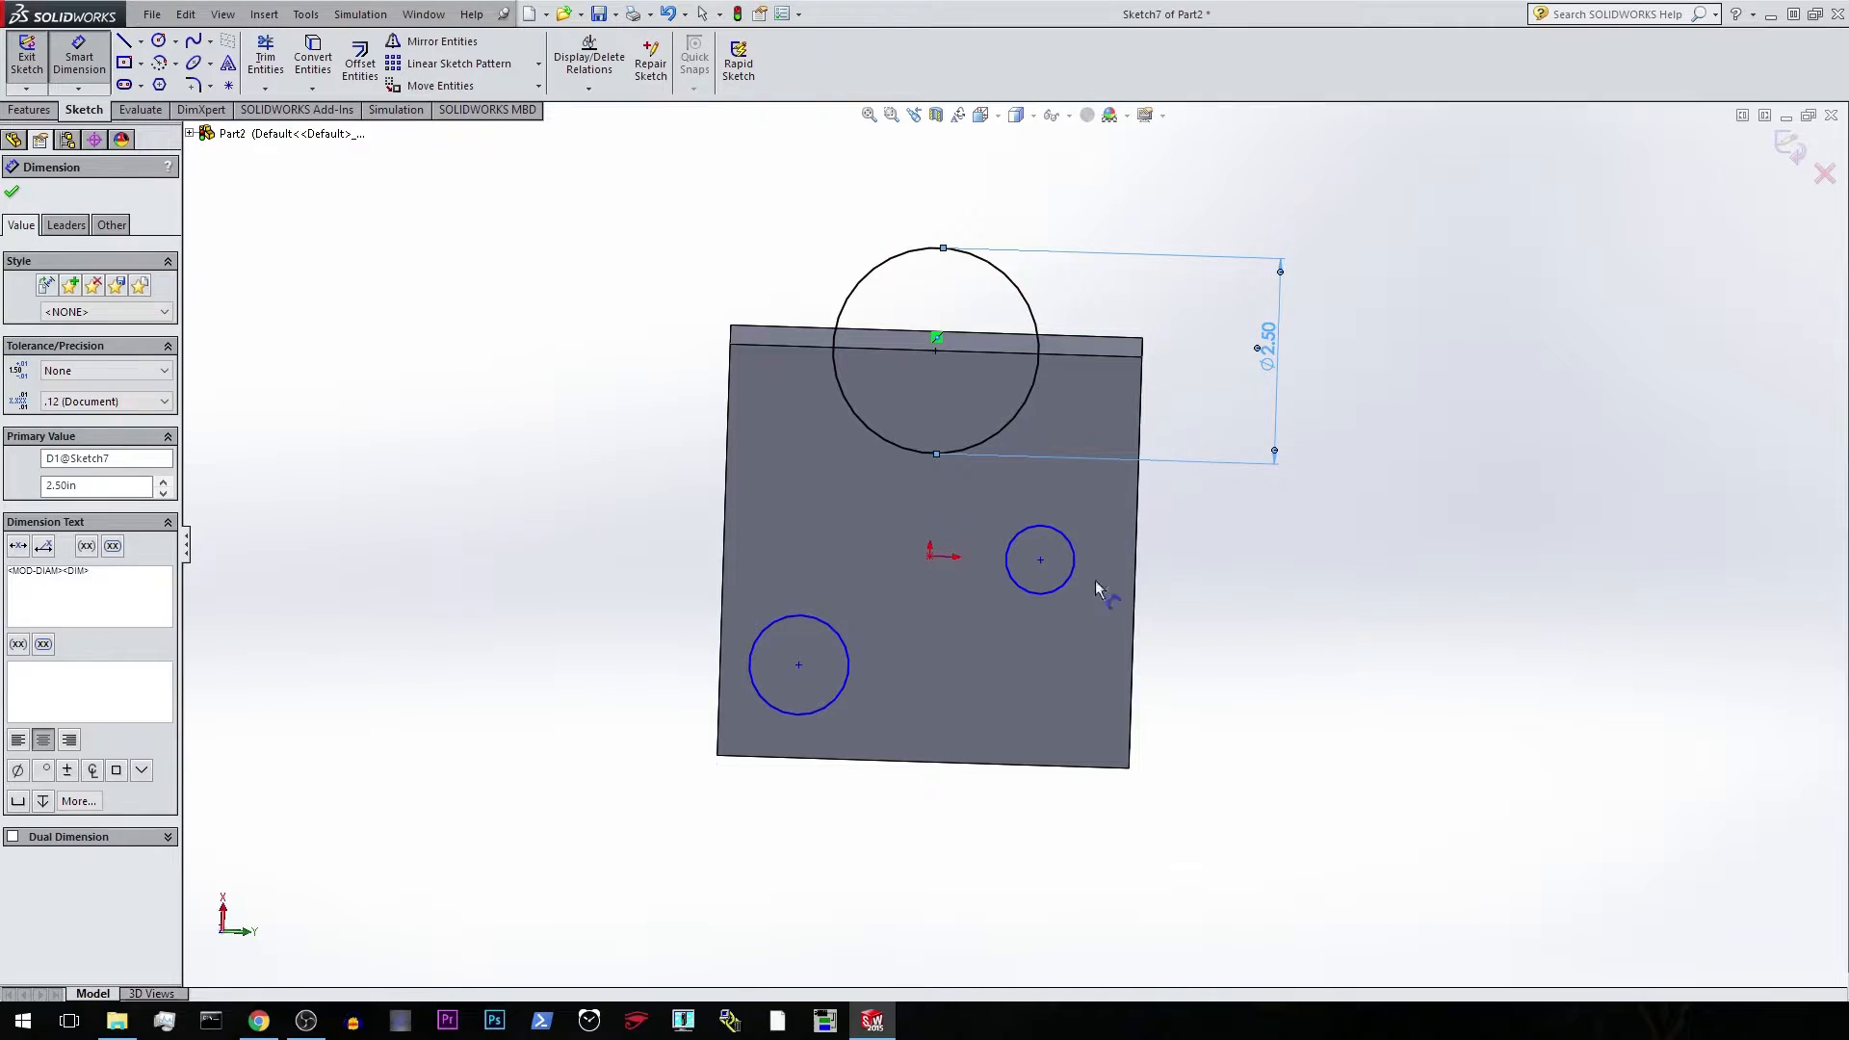
Locate the centre of the circle beside the origin 1.5 in horizontally from the origin and 2.5 in below the top edge.
{"action": "left_click", "coordinate": [1041, 561]}
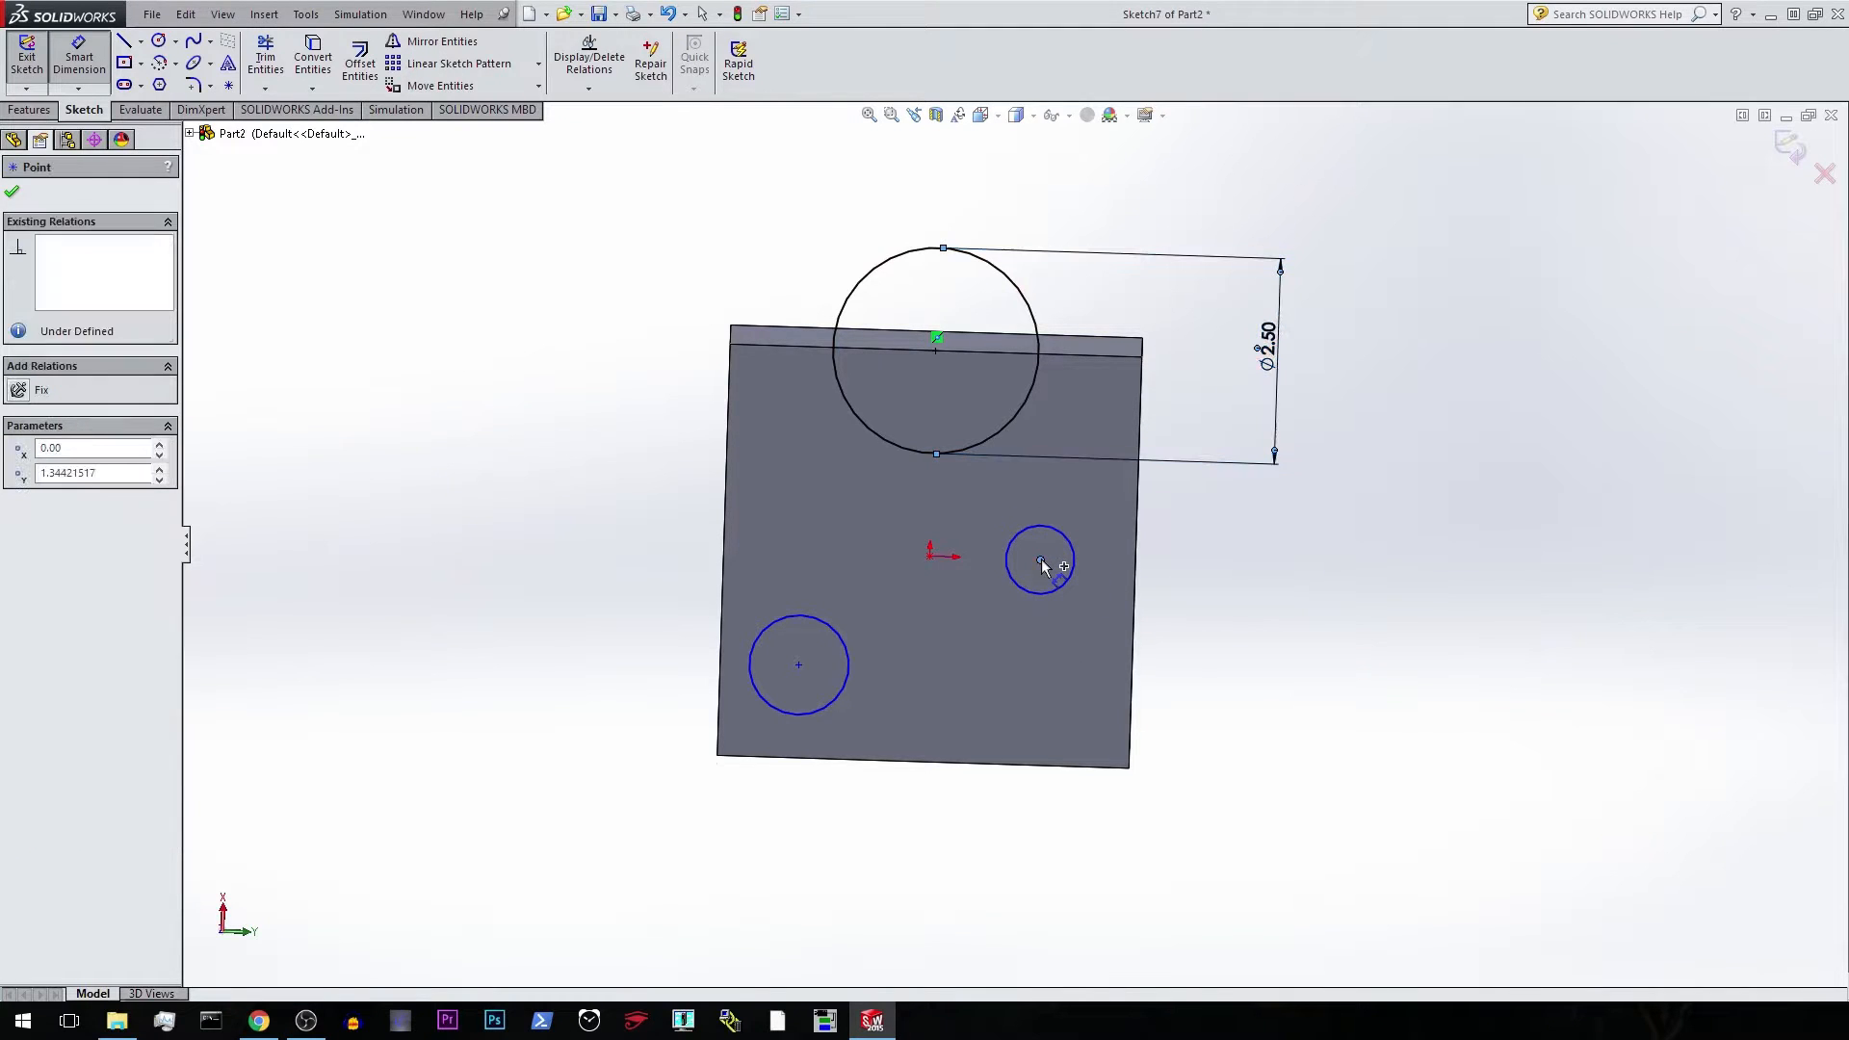
{"action": "left_click", "coordinate": [929, 562]}
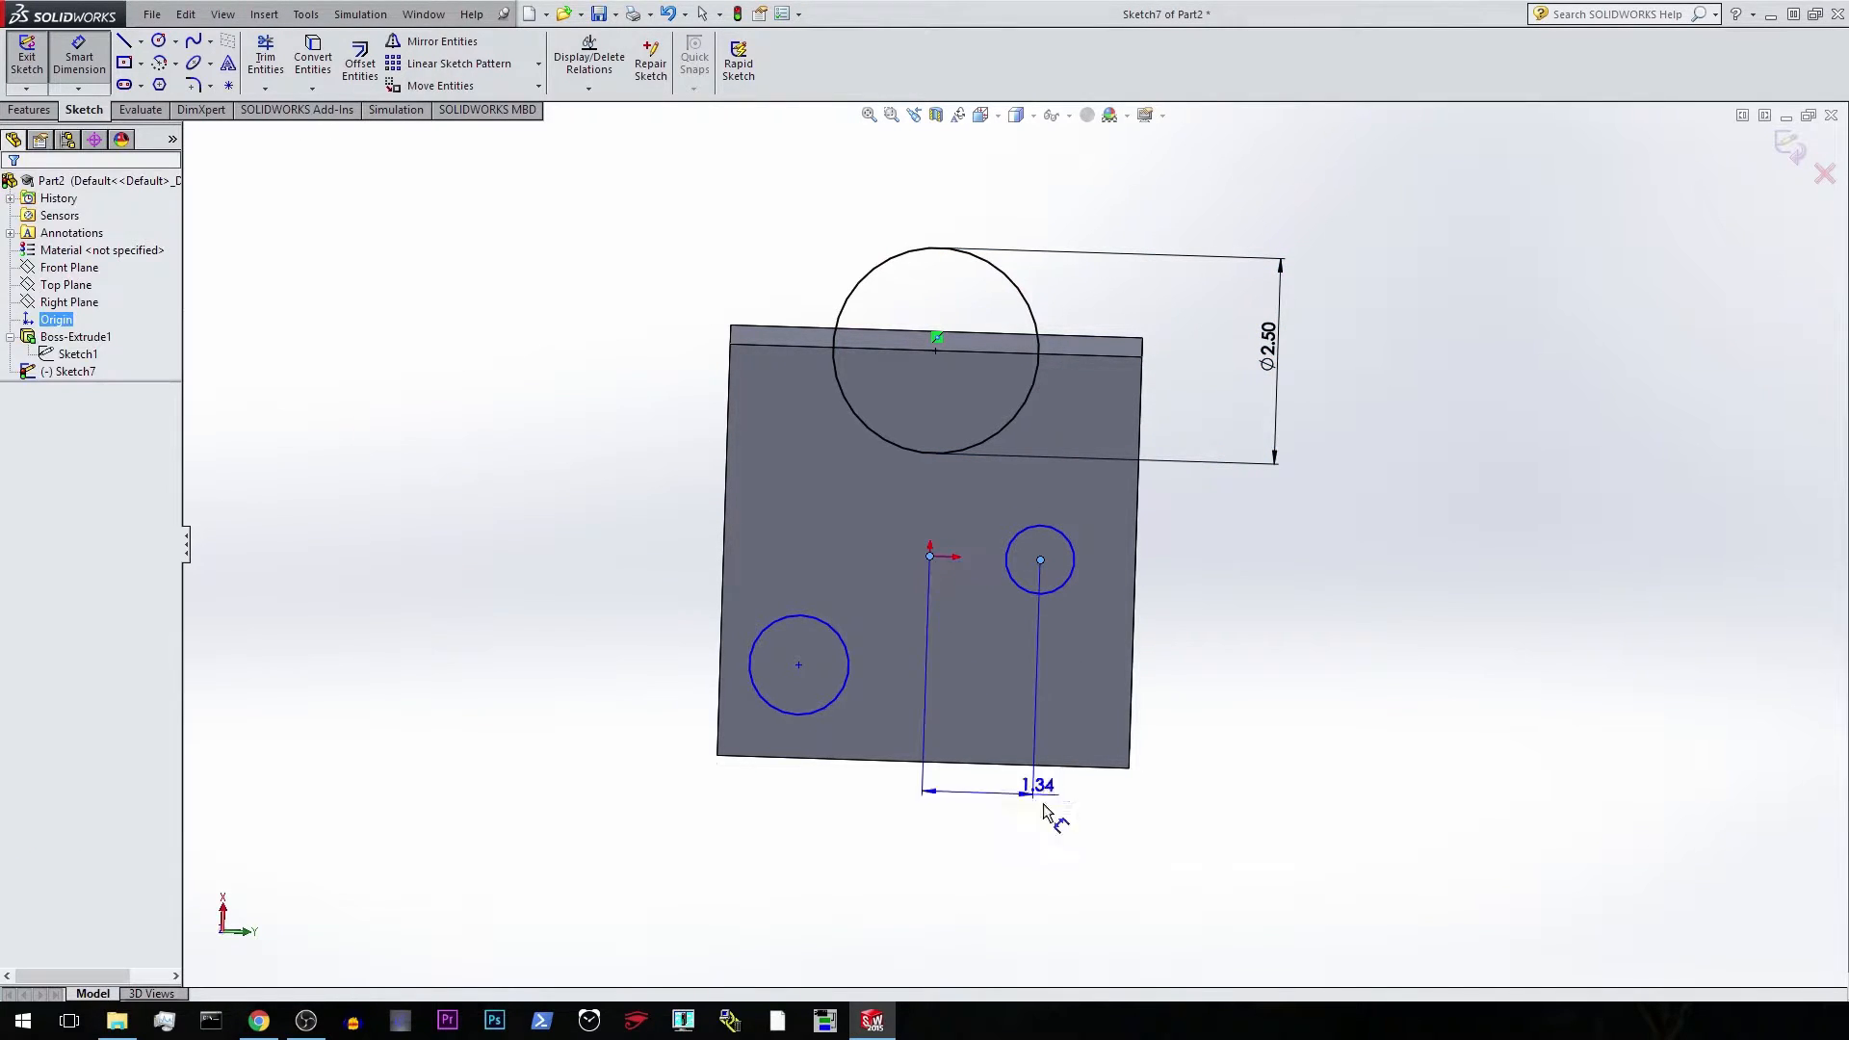
{"action": "left_click", "coordinate": [983, 865]}
{"action": "type", "text": "1.5"}
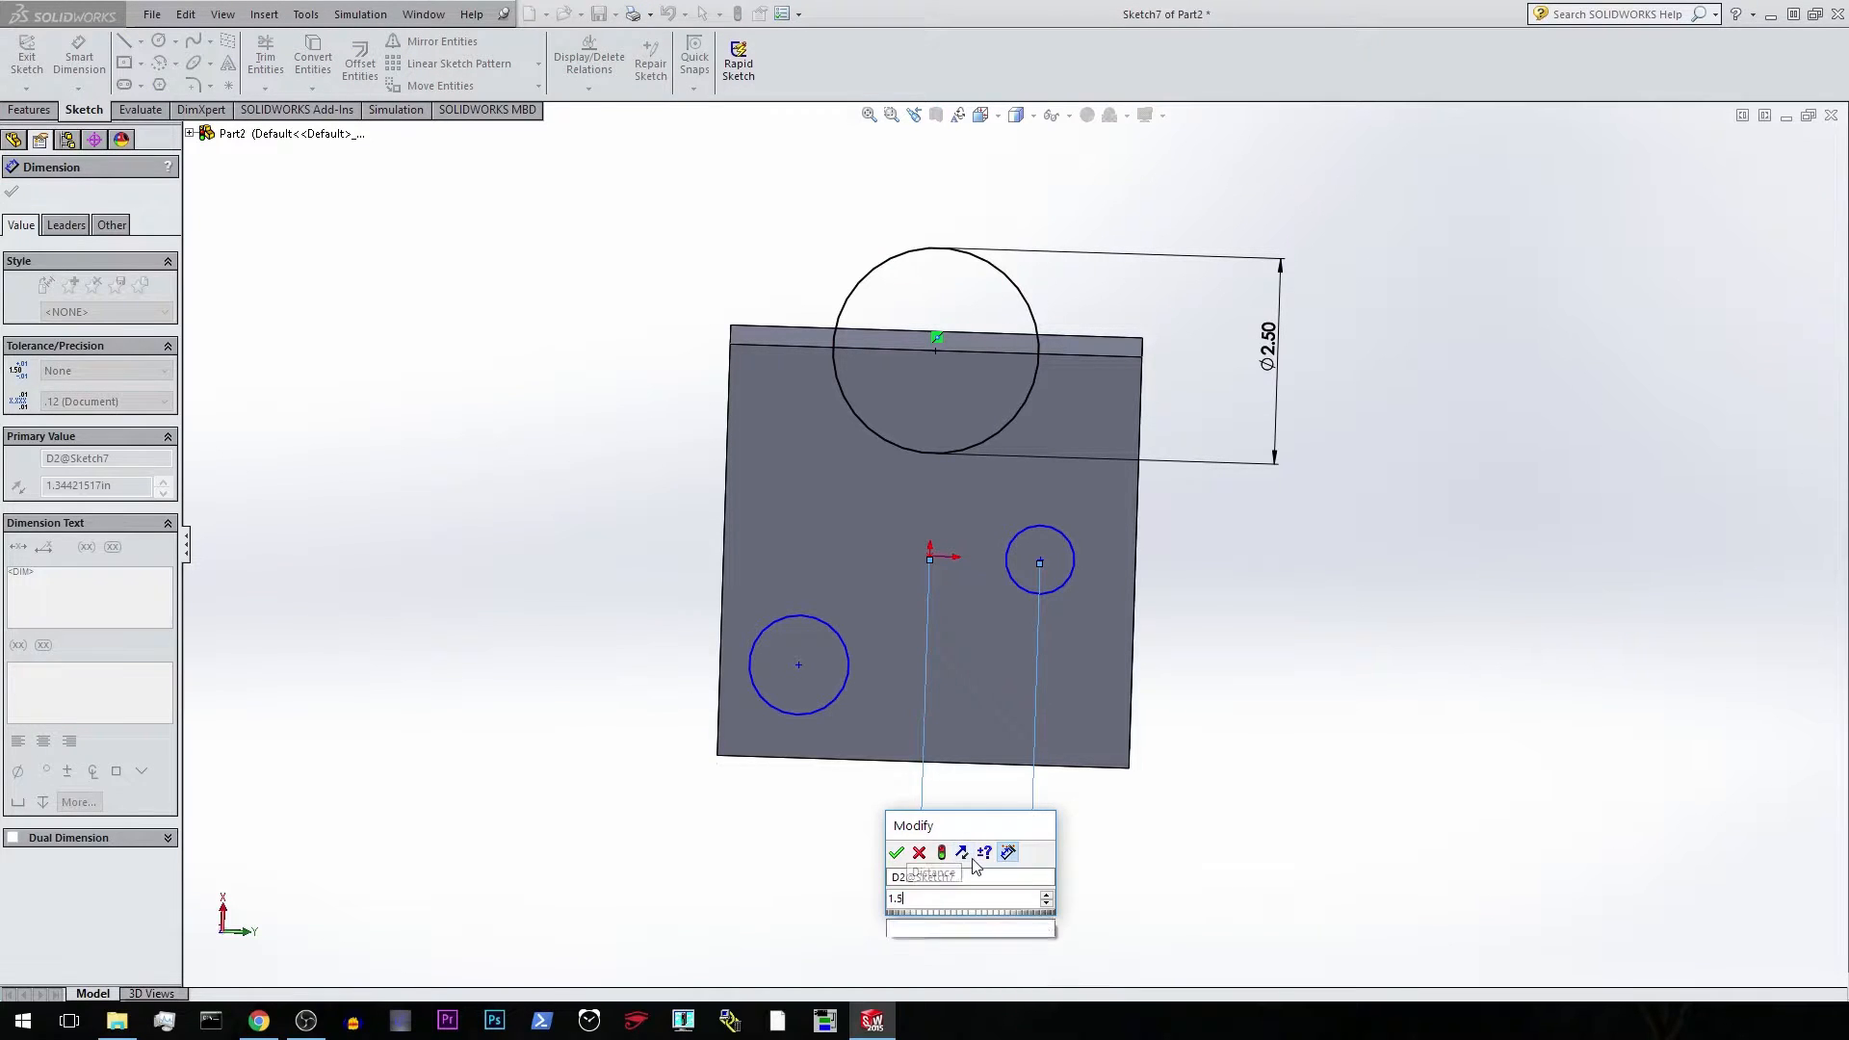
{"action": "key", "text": "Return"}
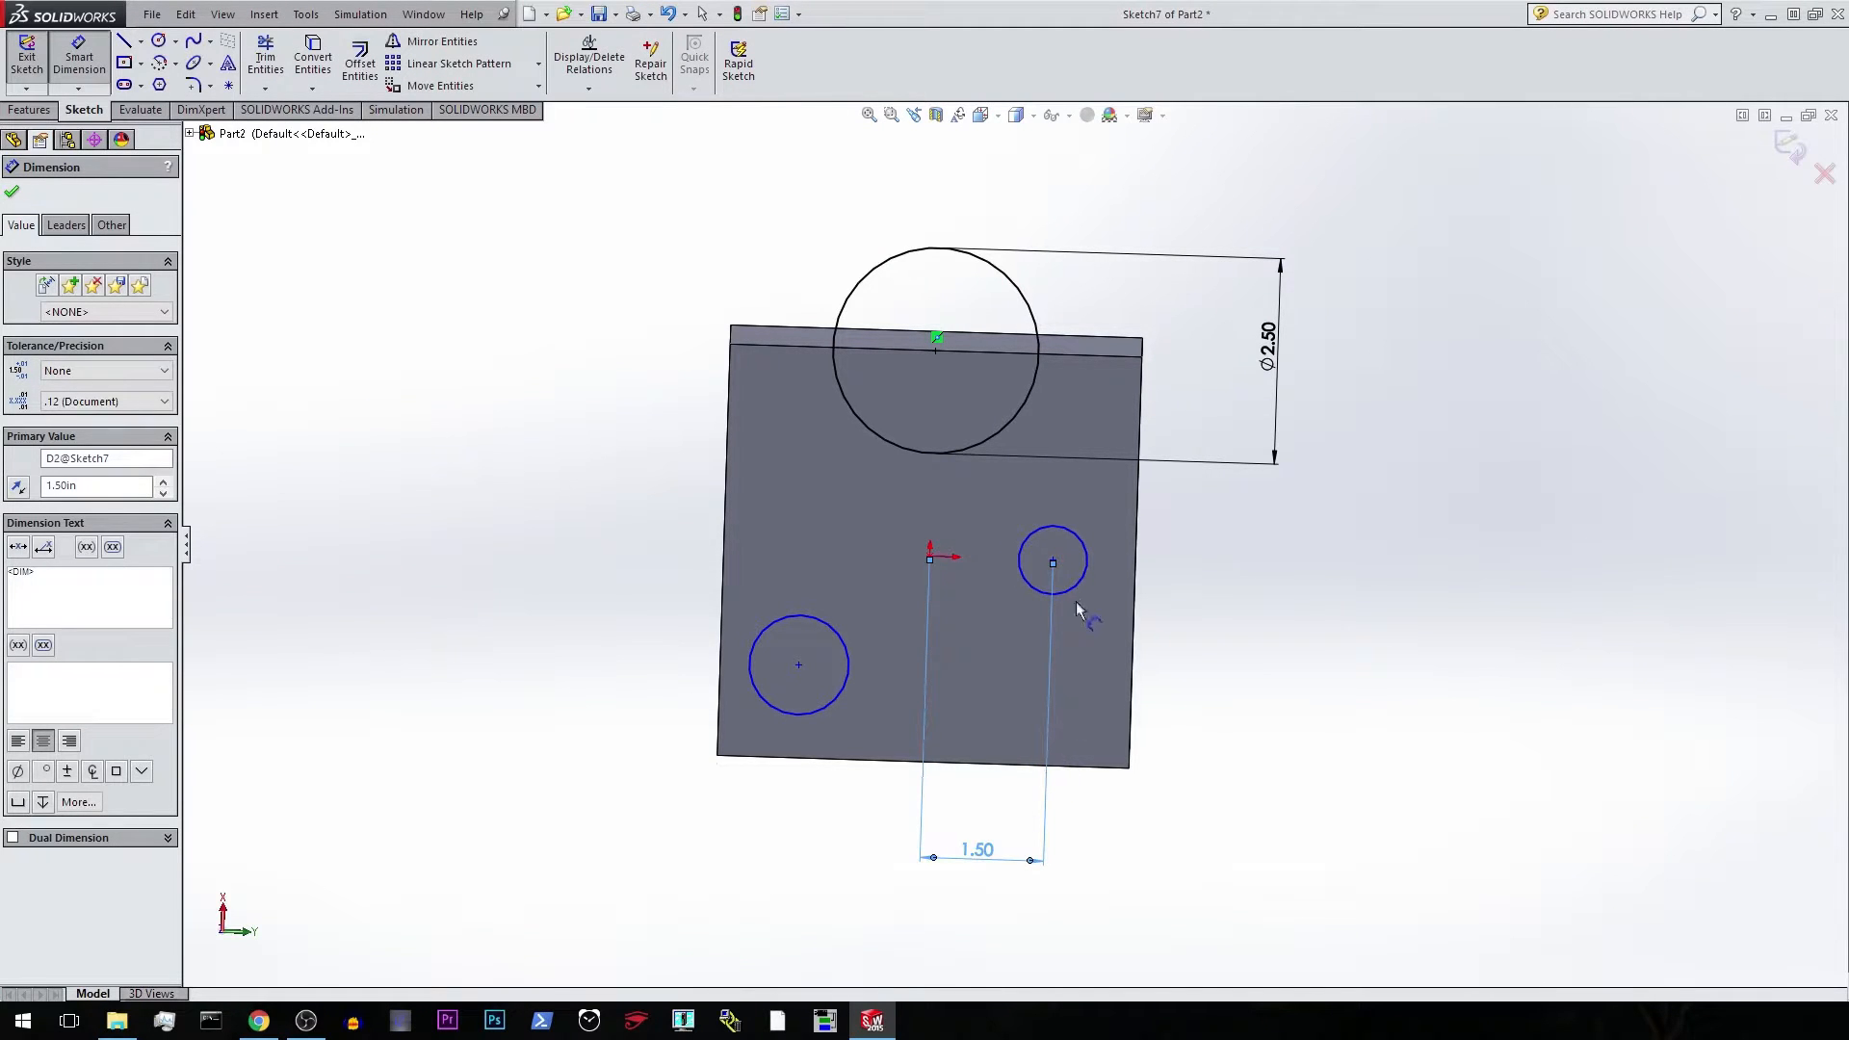
{"action": "left_click", "coordinate": [1052, 560]}
{"action": "left_click", "coordinate": [1056, 364]}
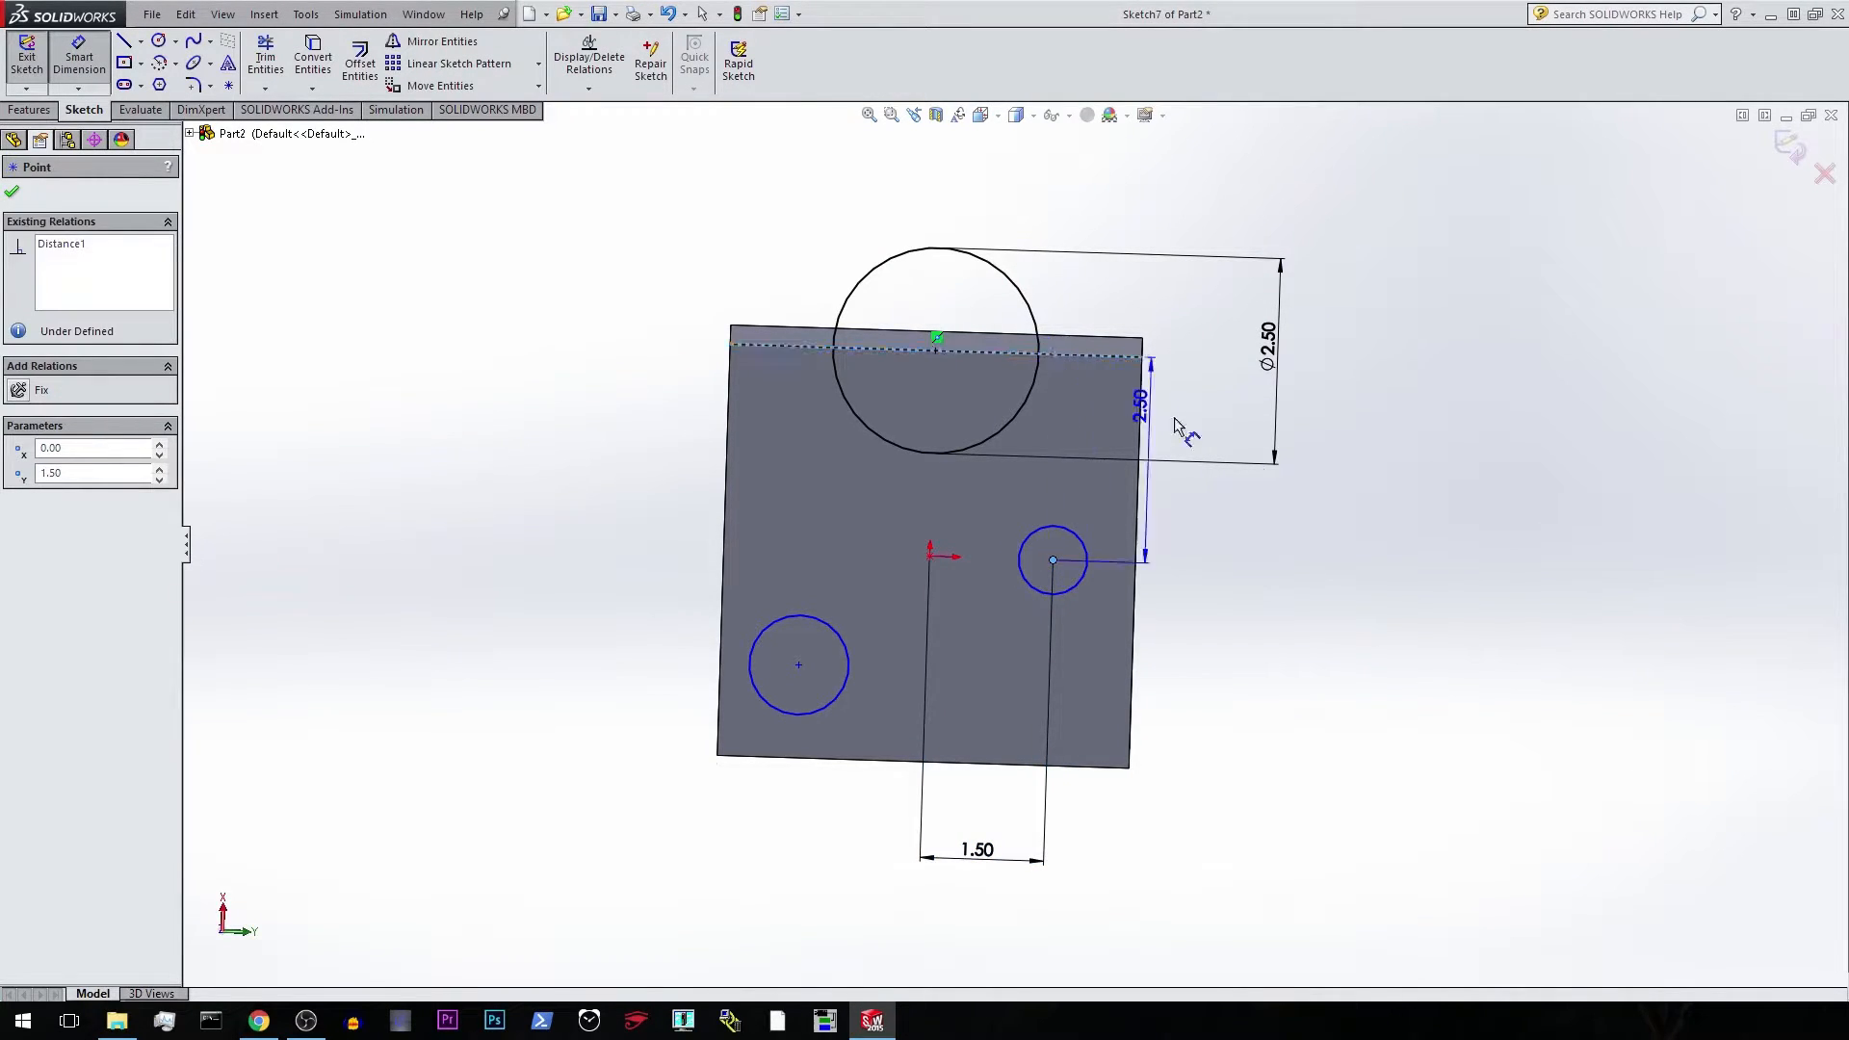
{"action": "left_click", "coordinate": [1339, 471]}
{"action": "type", "text": "2.5"}
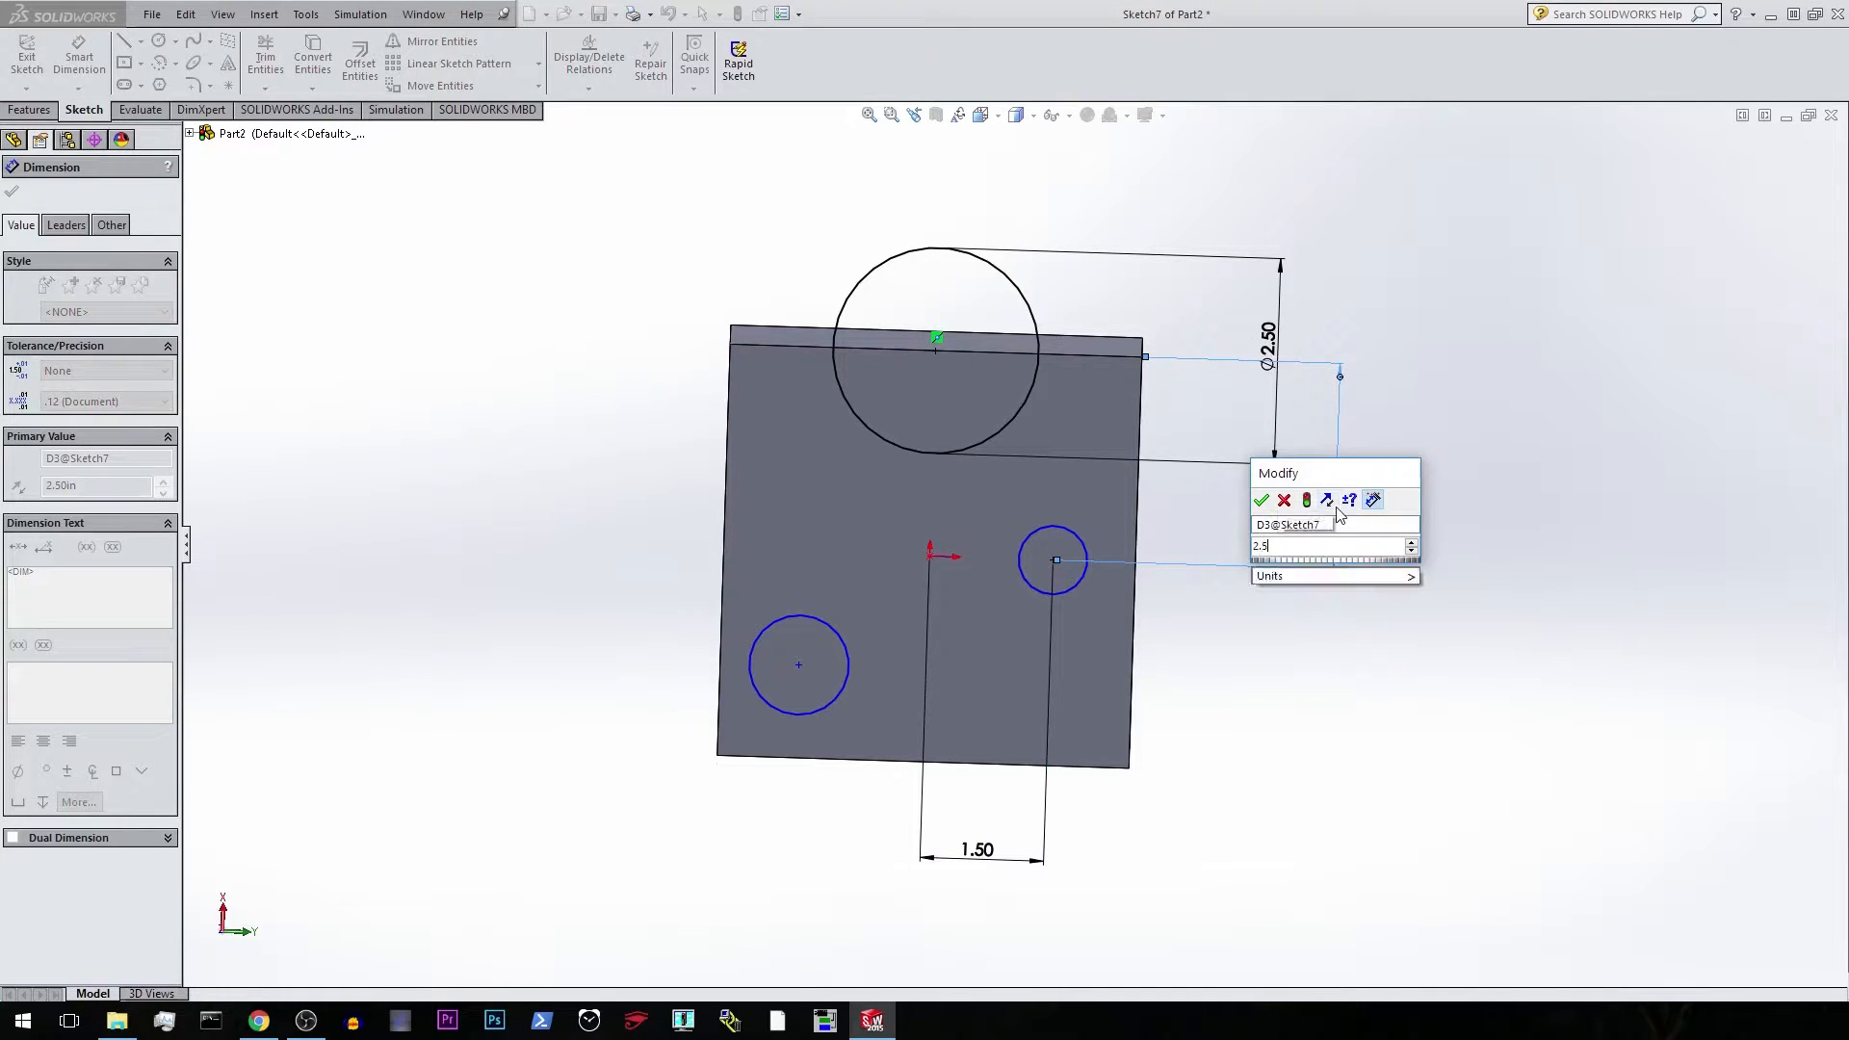
{"action": "key", "text": "Return"}
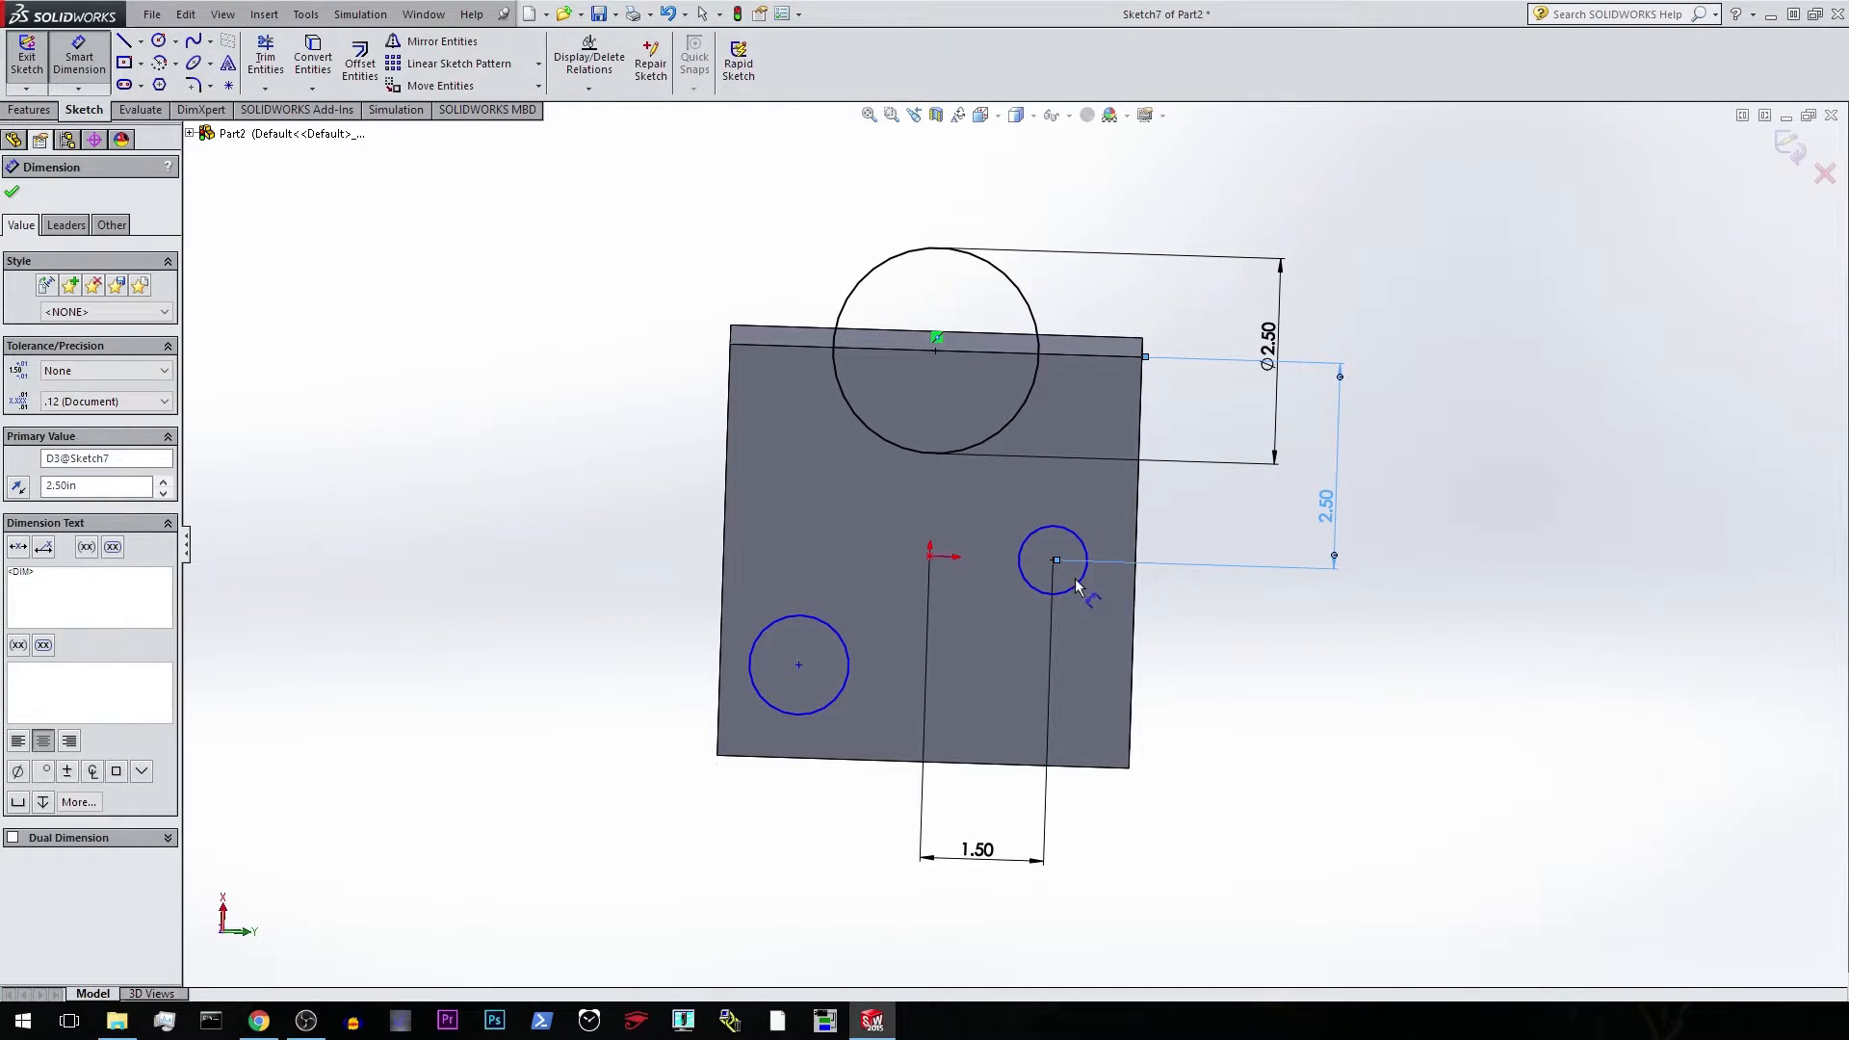
Dimension the circle beside the origin to a 1 in diameter.
{"action": "left_click", "coordinate": [1083, 576]}
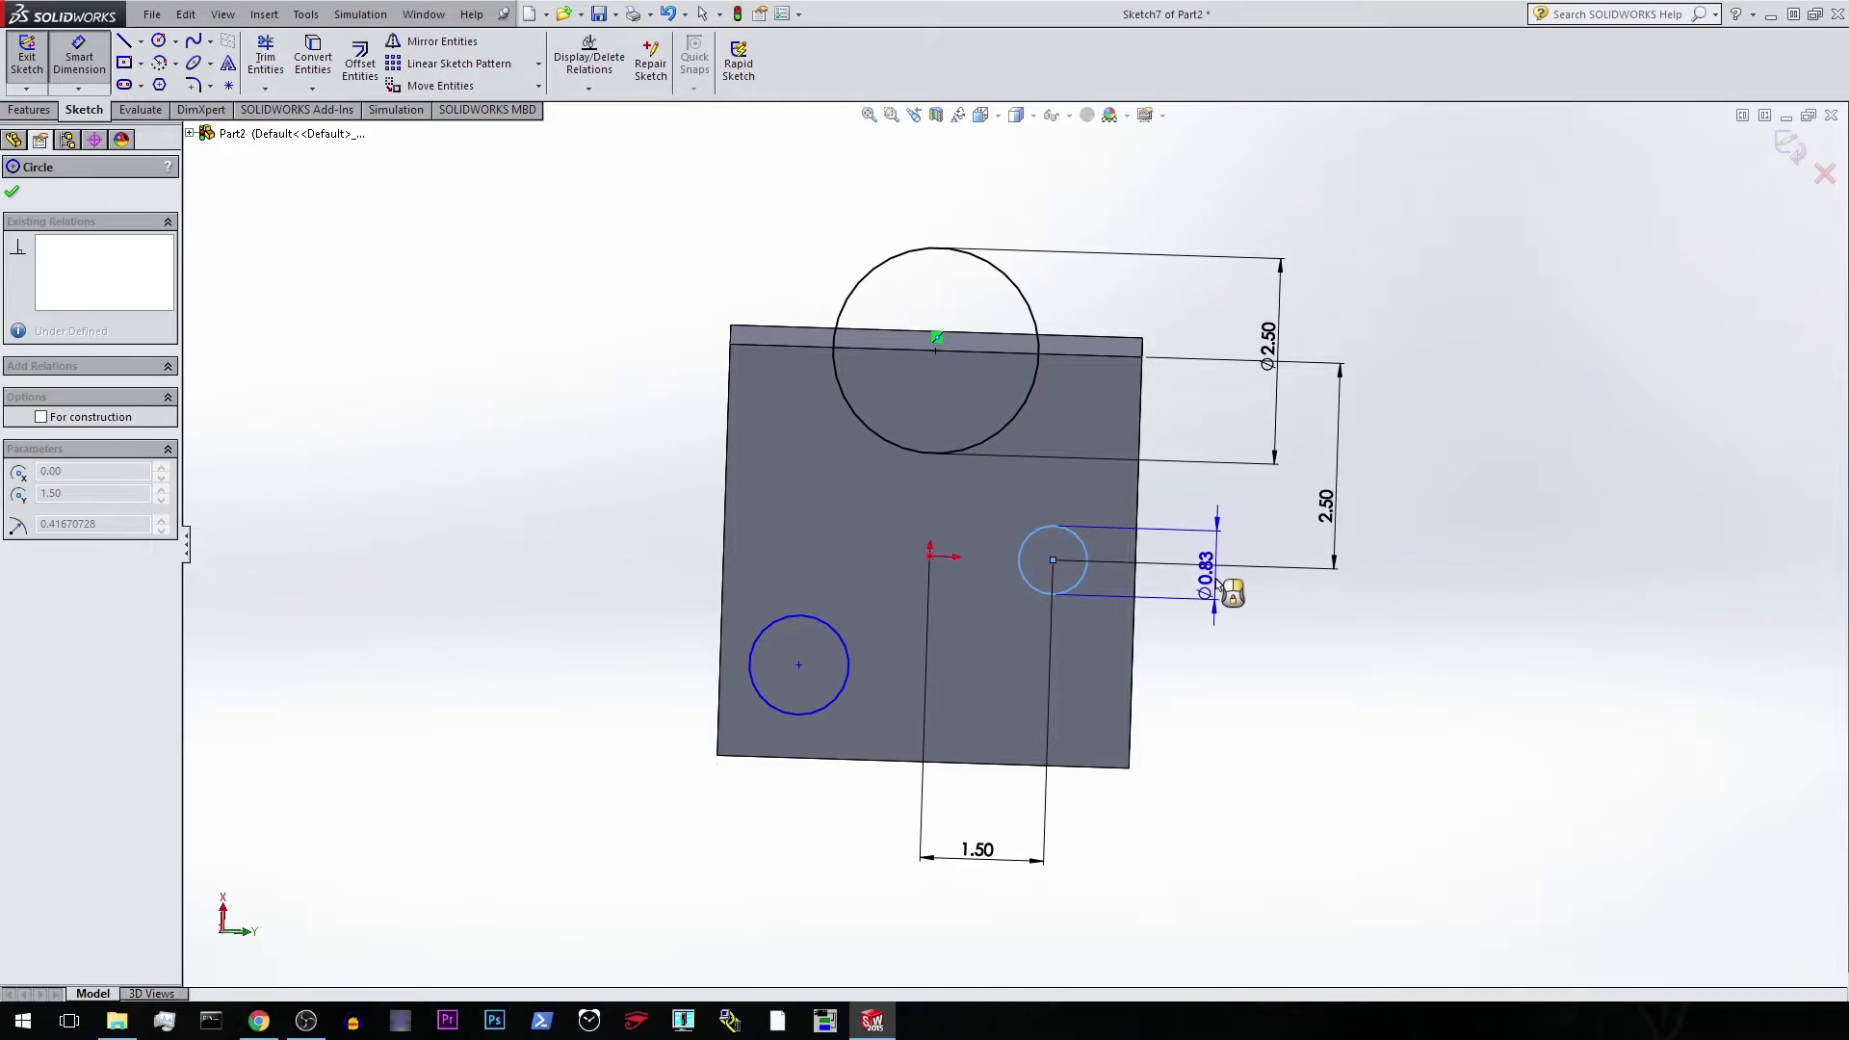
{"action": "left_click", "coordinate": [1221, 590]}
{"action": "type", "text": "1.00in"}
{"action": "key", "text": "Return"}
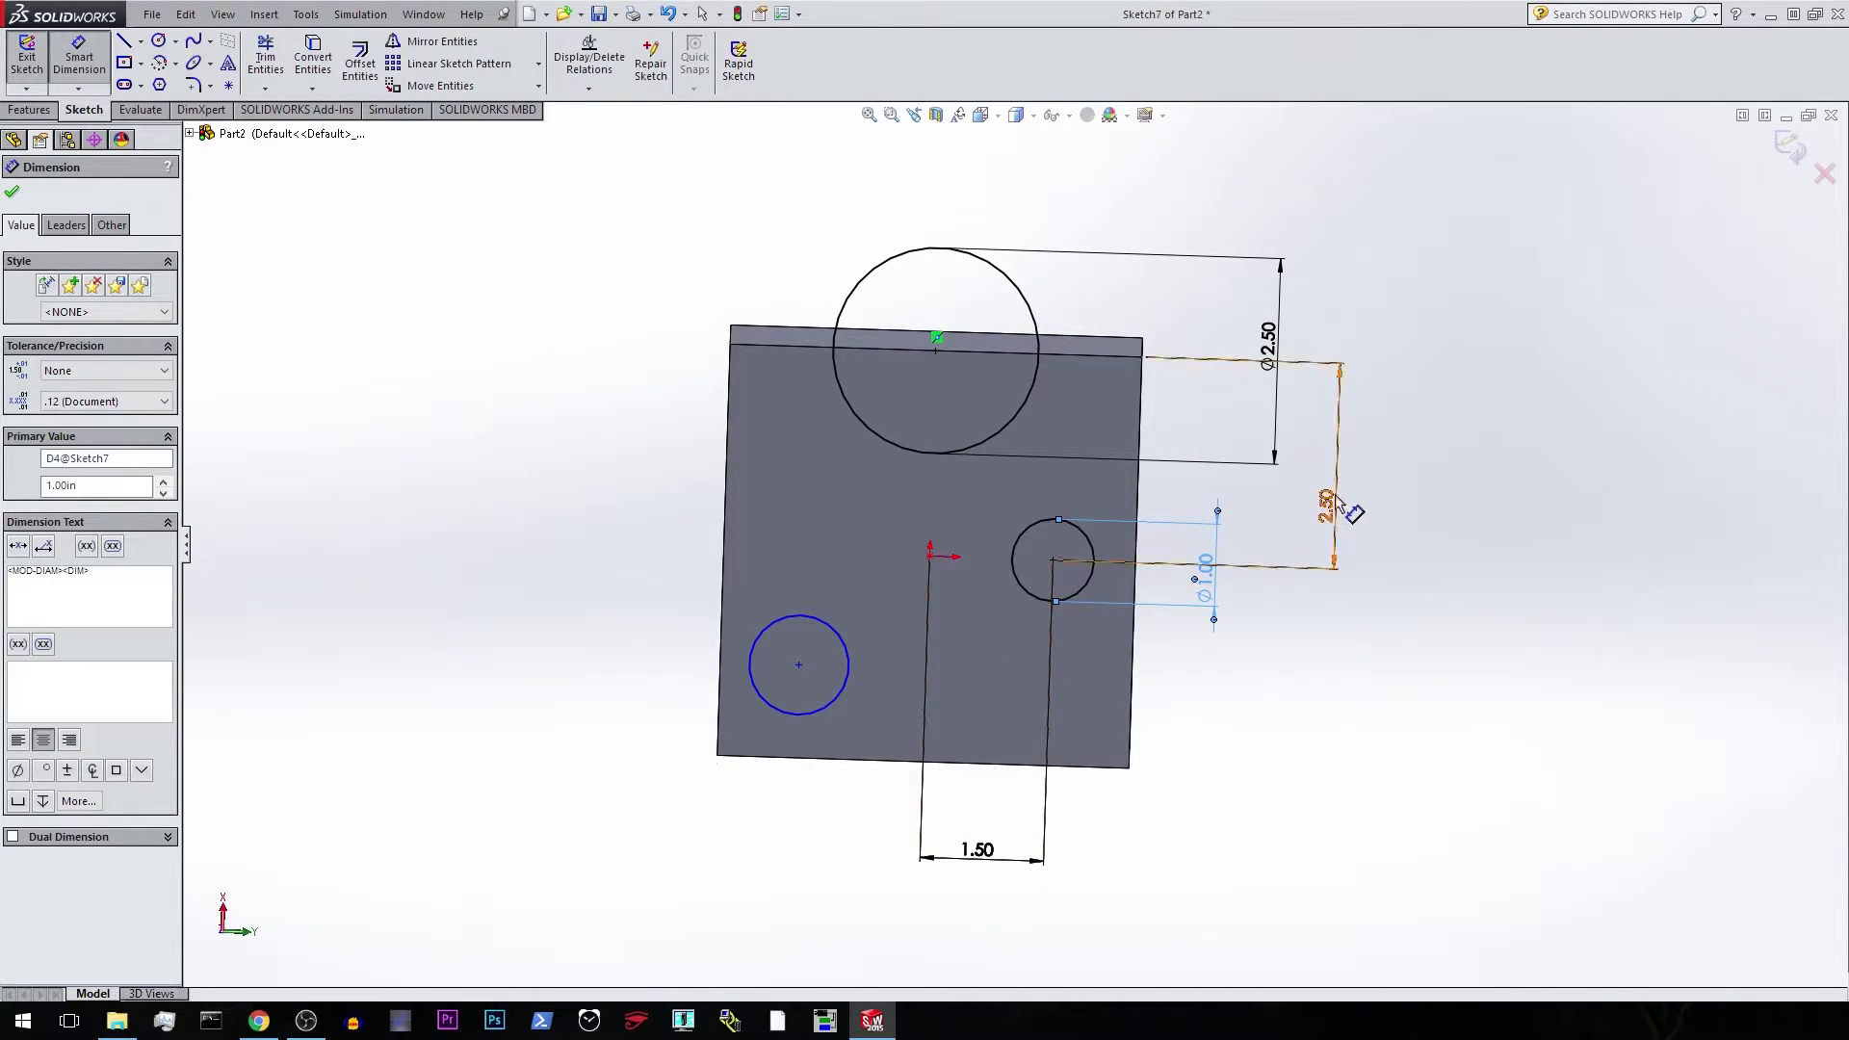
Locate the lower-left circle's centre 1 in from the block's left edge and 1 in from its bottom edge.
{"action": "left_click", "coordinate": [799, 666]}
{"action": "left_click", "coordinate": [722, 671]}
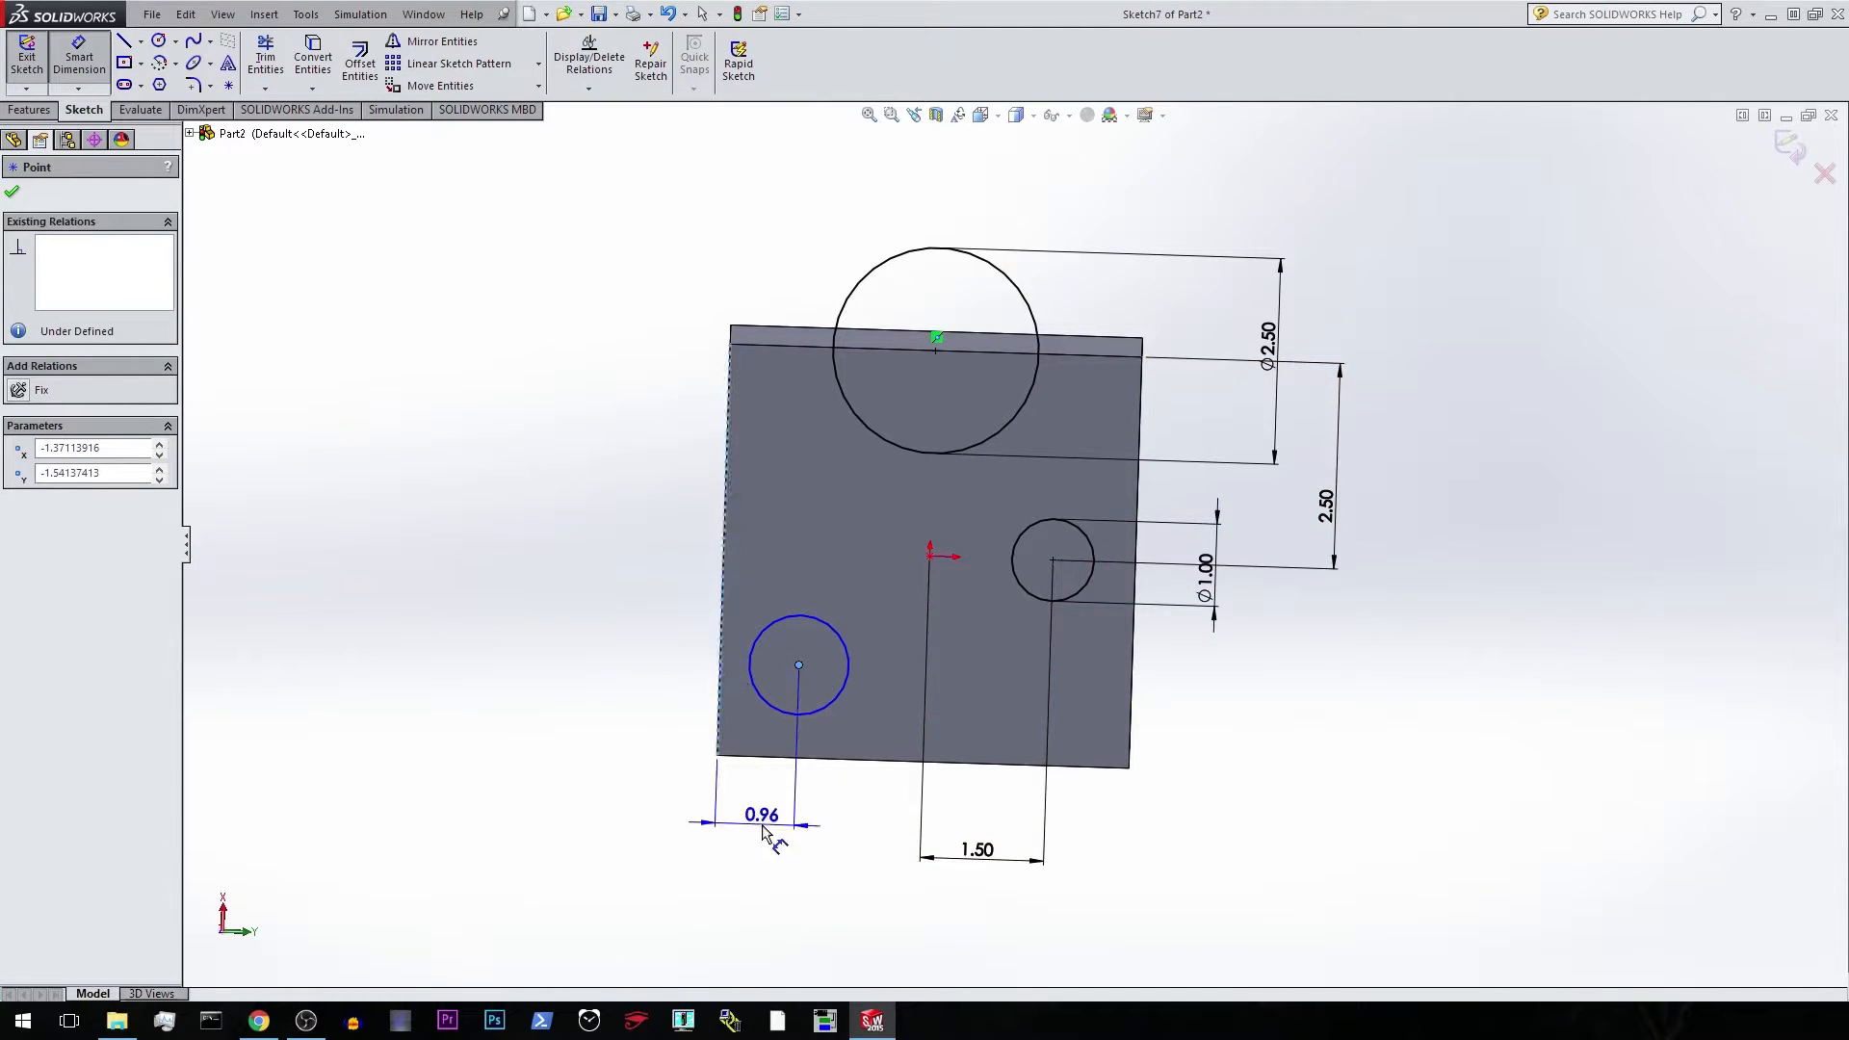
{"action": "left_click", "coordinate": [758, 860]}
{"action": "type", "text": "1"}
{"action": "key", "text": "Return"}
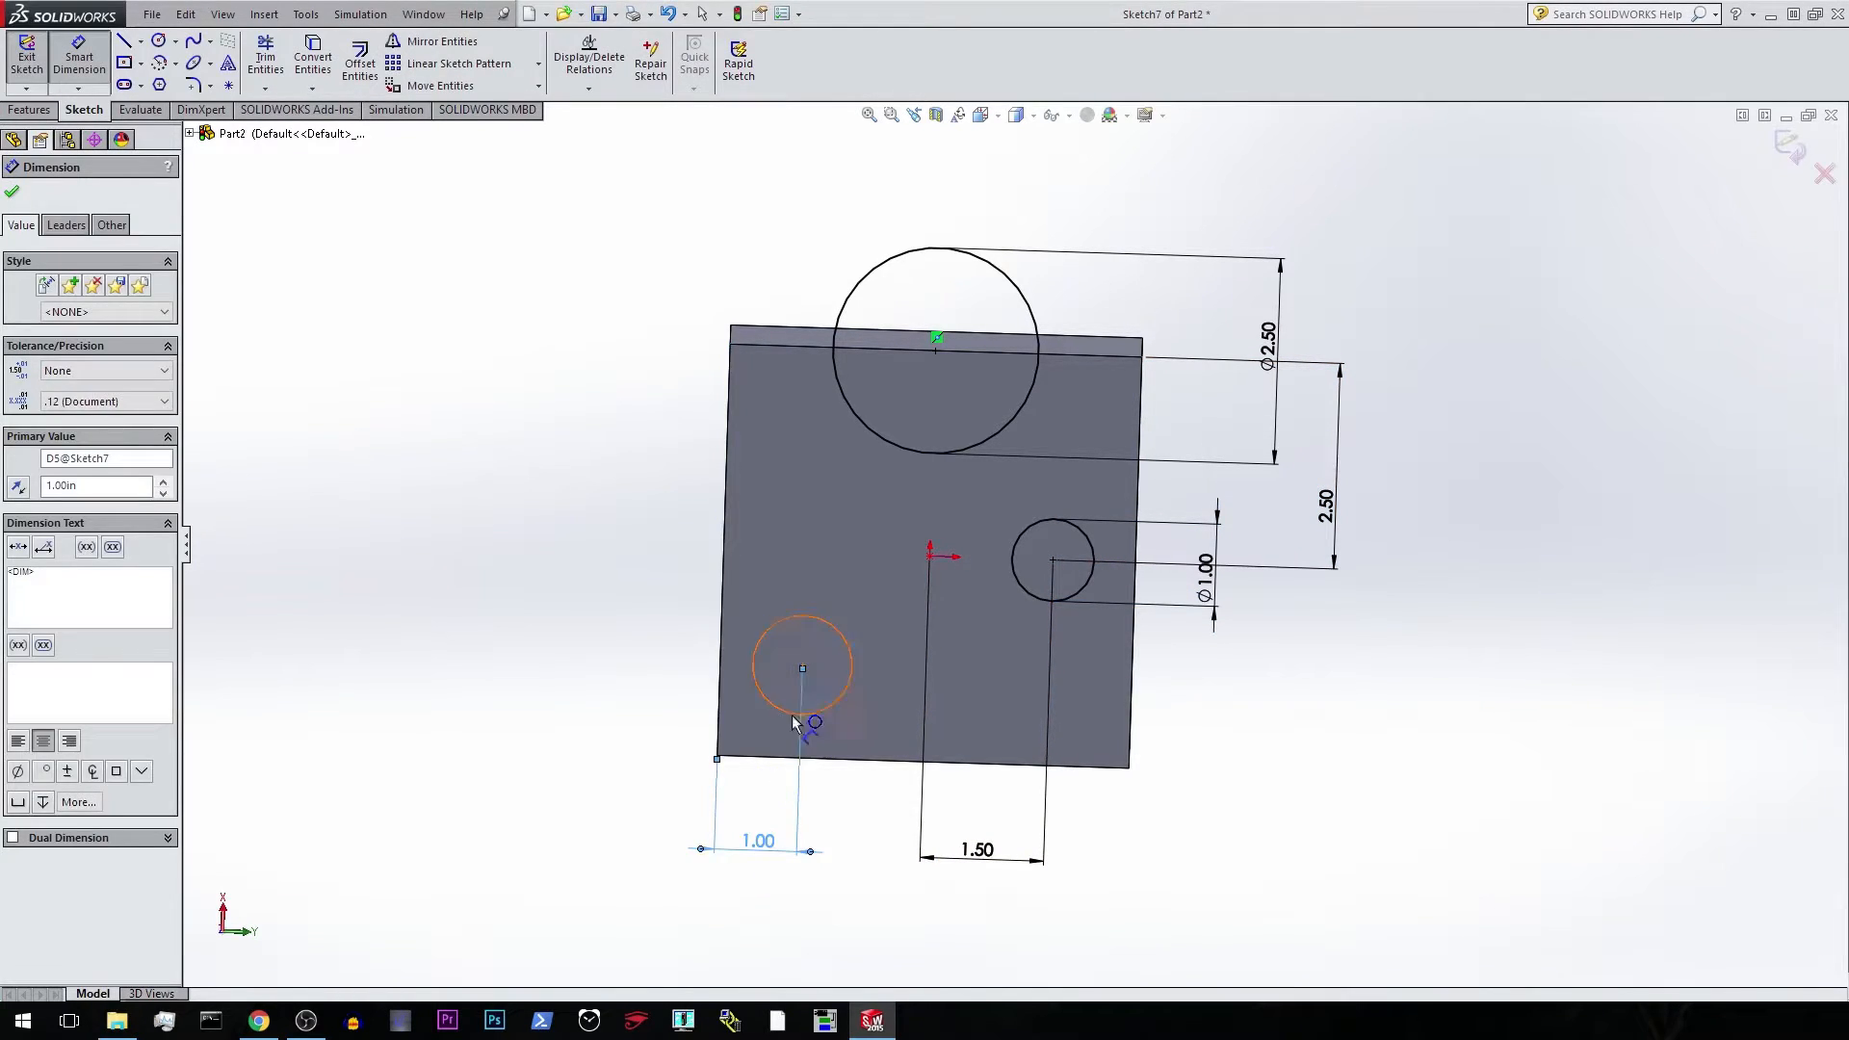
{"action": "left_click", "coordinate": [802, 667]}
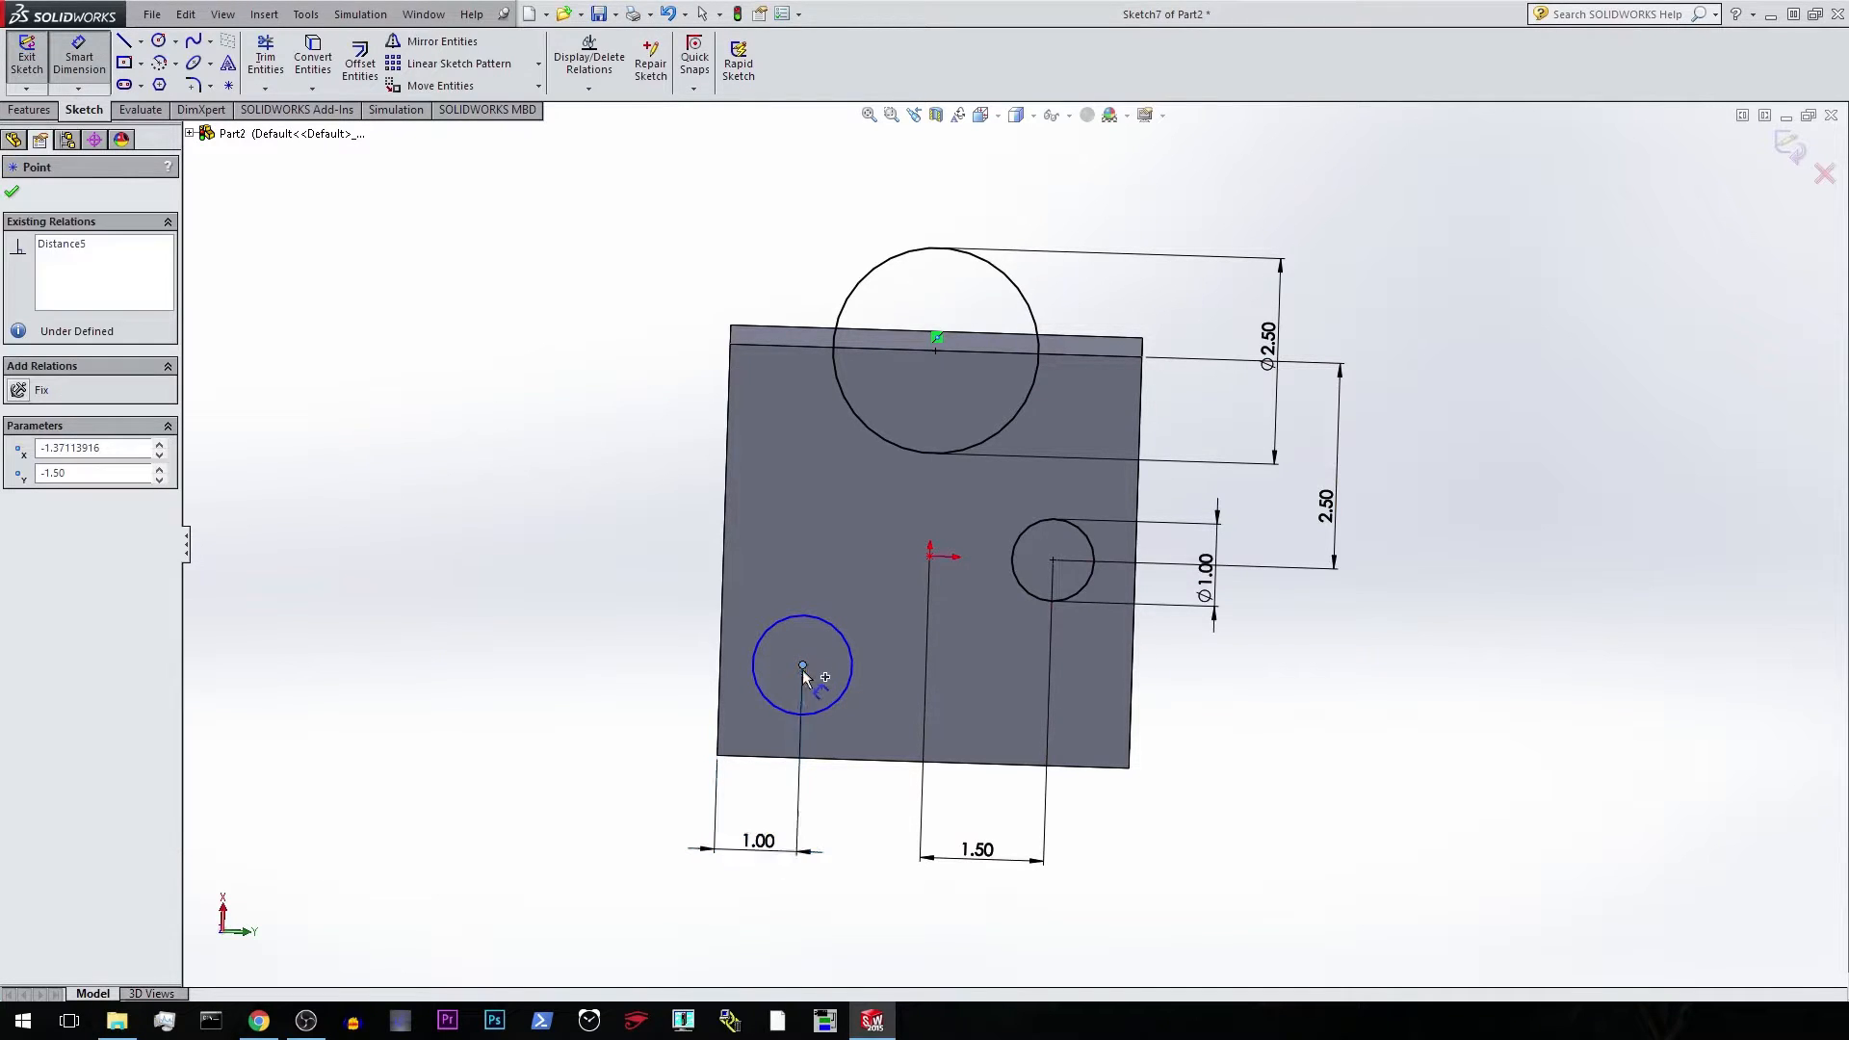
{"action": "left_click", "coordinate": [782, 758]}
{"action": "left_click", "coordinate": [554, 740]}
{"action": "type", "text": "1.00in"}
{"action": "key", "text": "Return"}
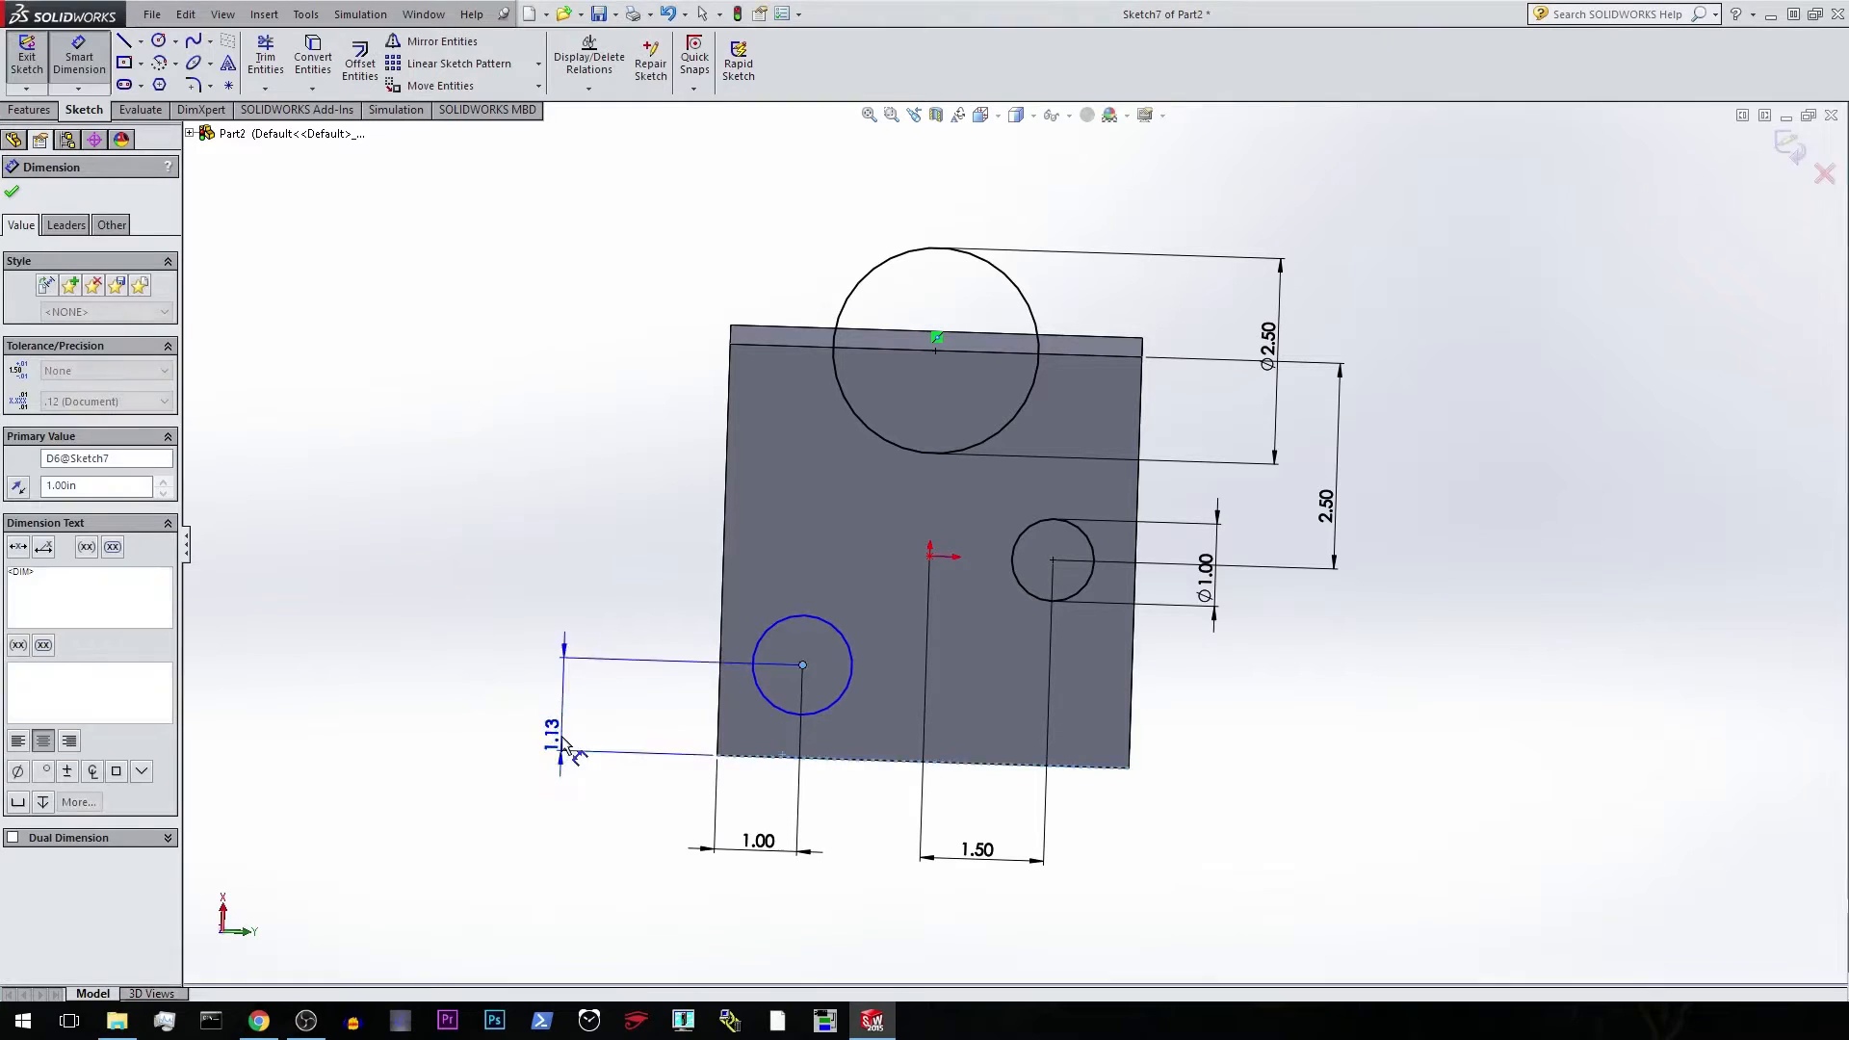
Dimension the lower-left circle to a 0.5 in diameter and finish dimensioning.
{"action": "left_click", "coordinate": [830, 635]}
{"action": "left_click", "coordinate": [626, 627]}
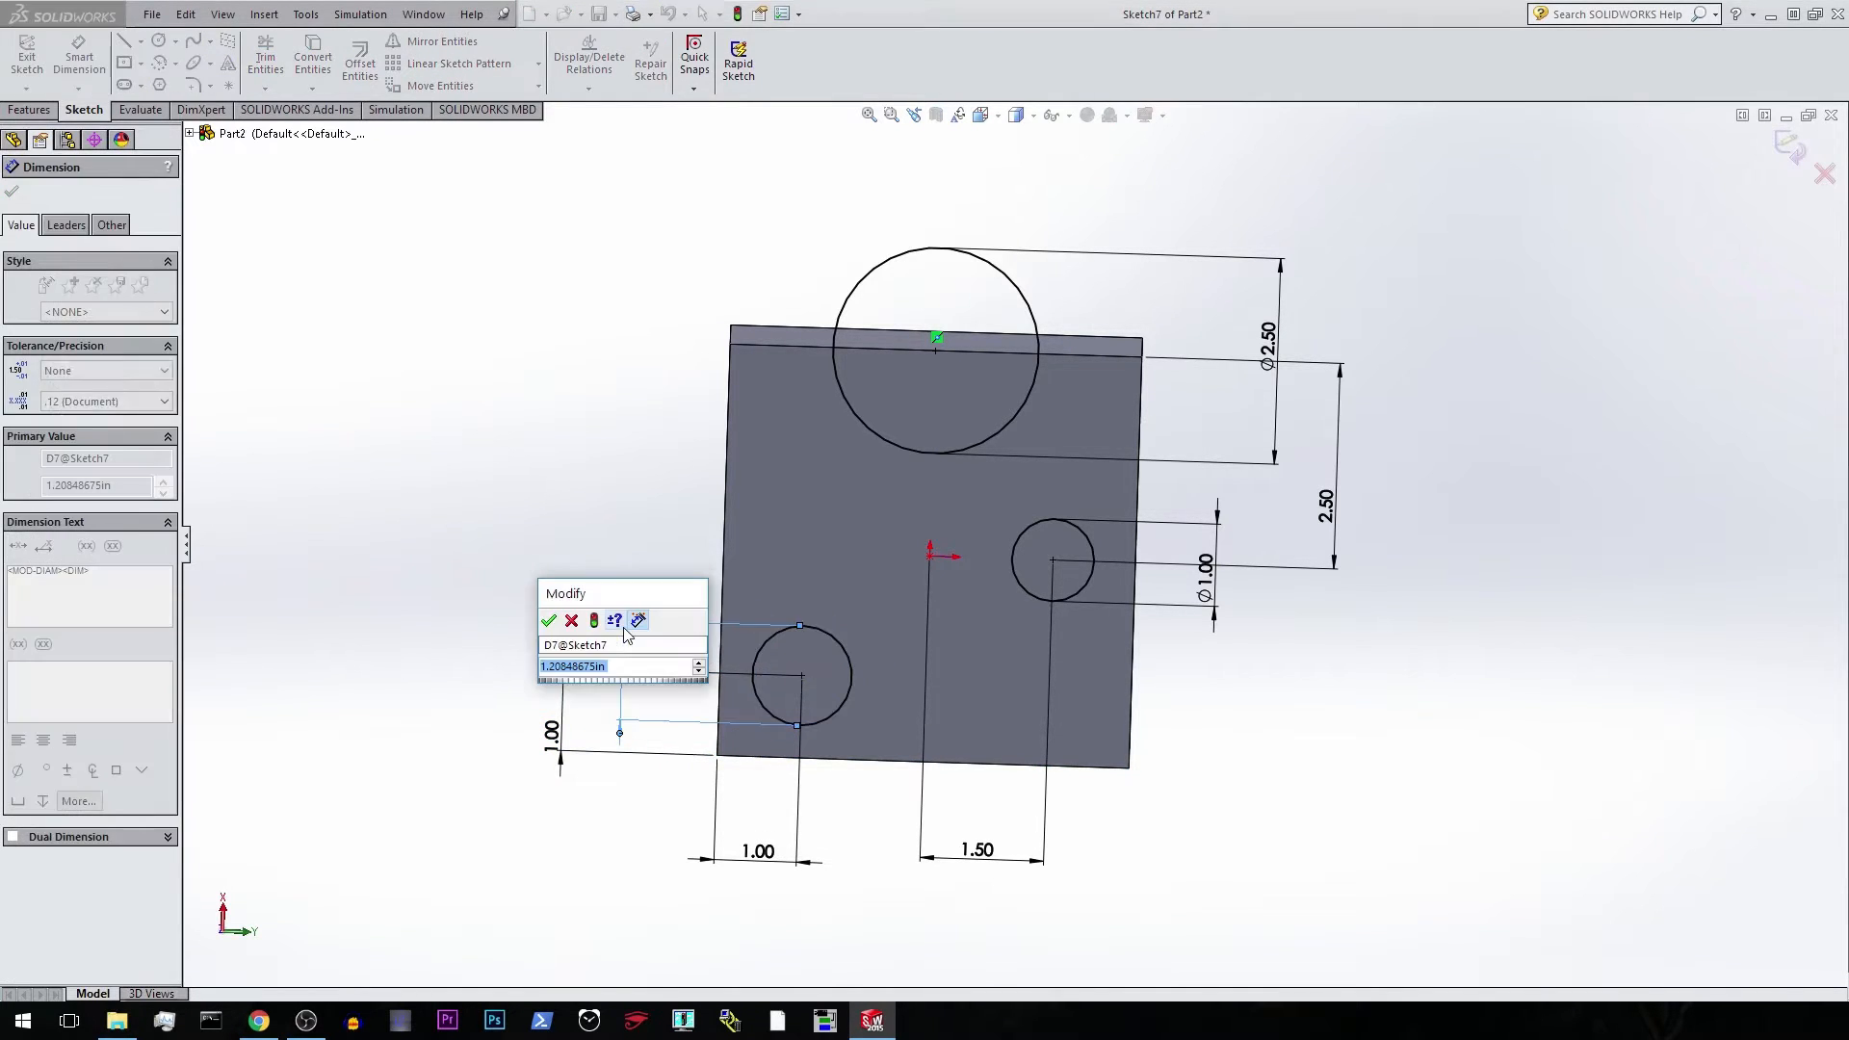
{"action": "type", "text": ".5"}
{"action": "key", "text": "Return"}
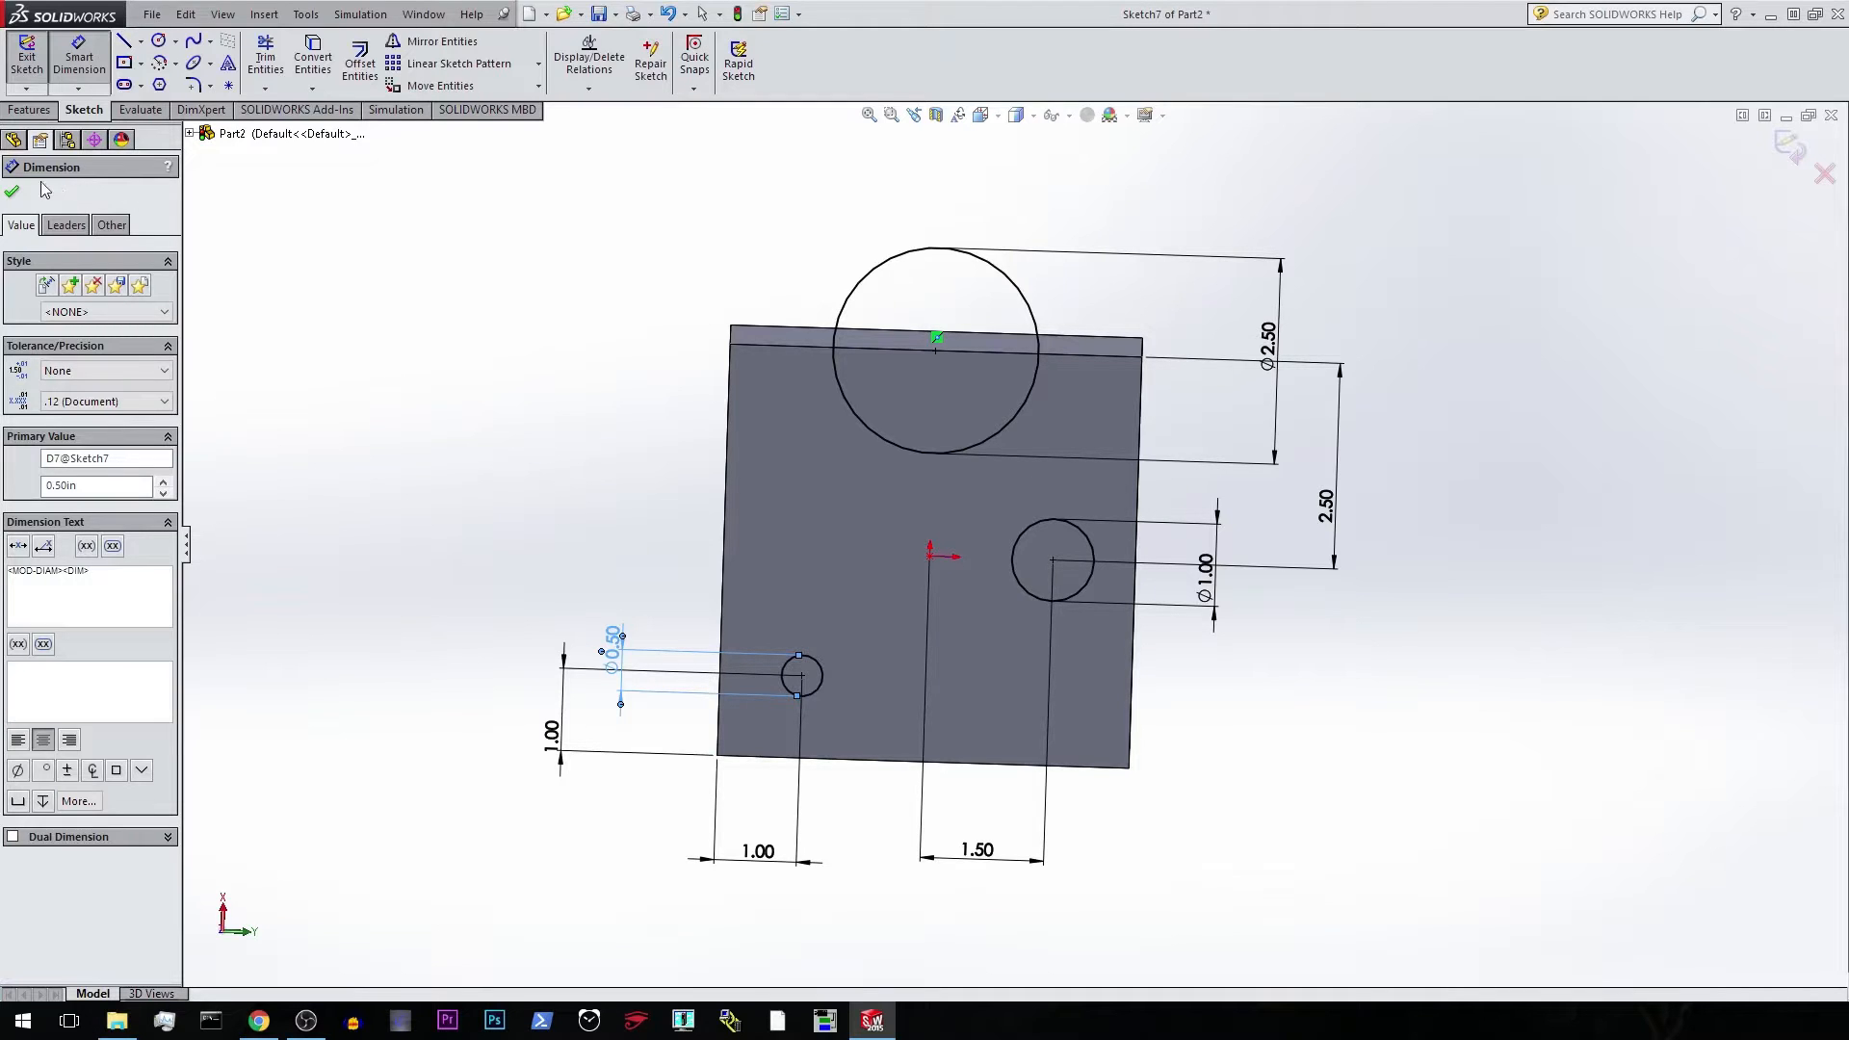
{"action": "left_click", "coordinate": [13, 195]}
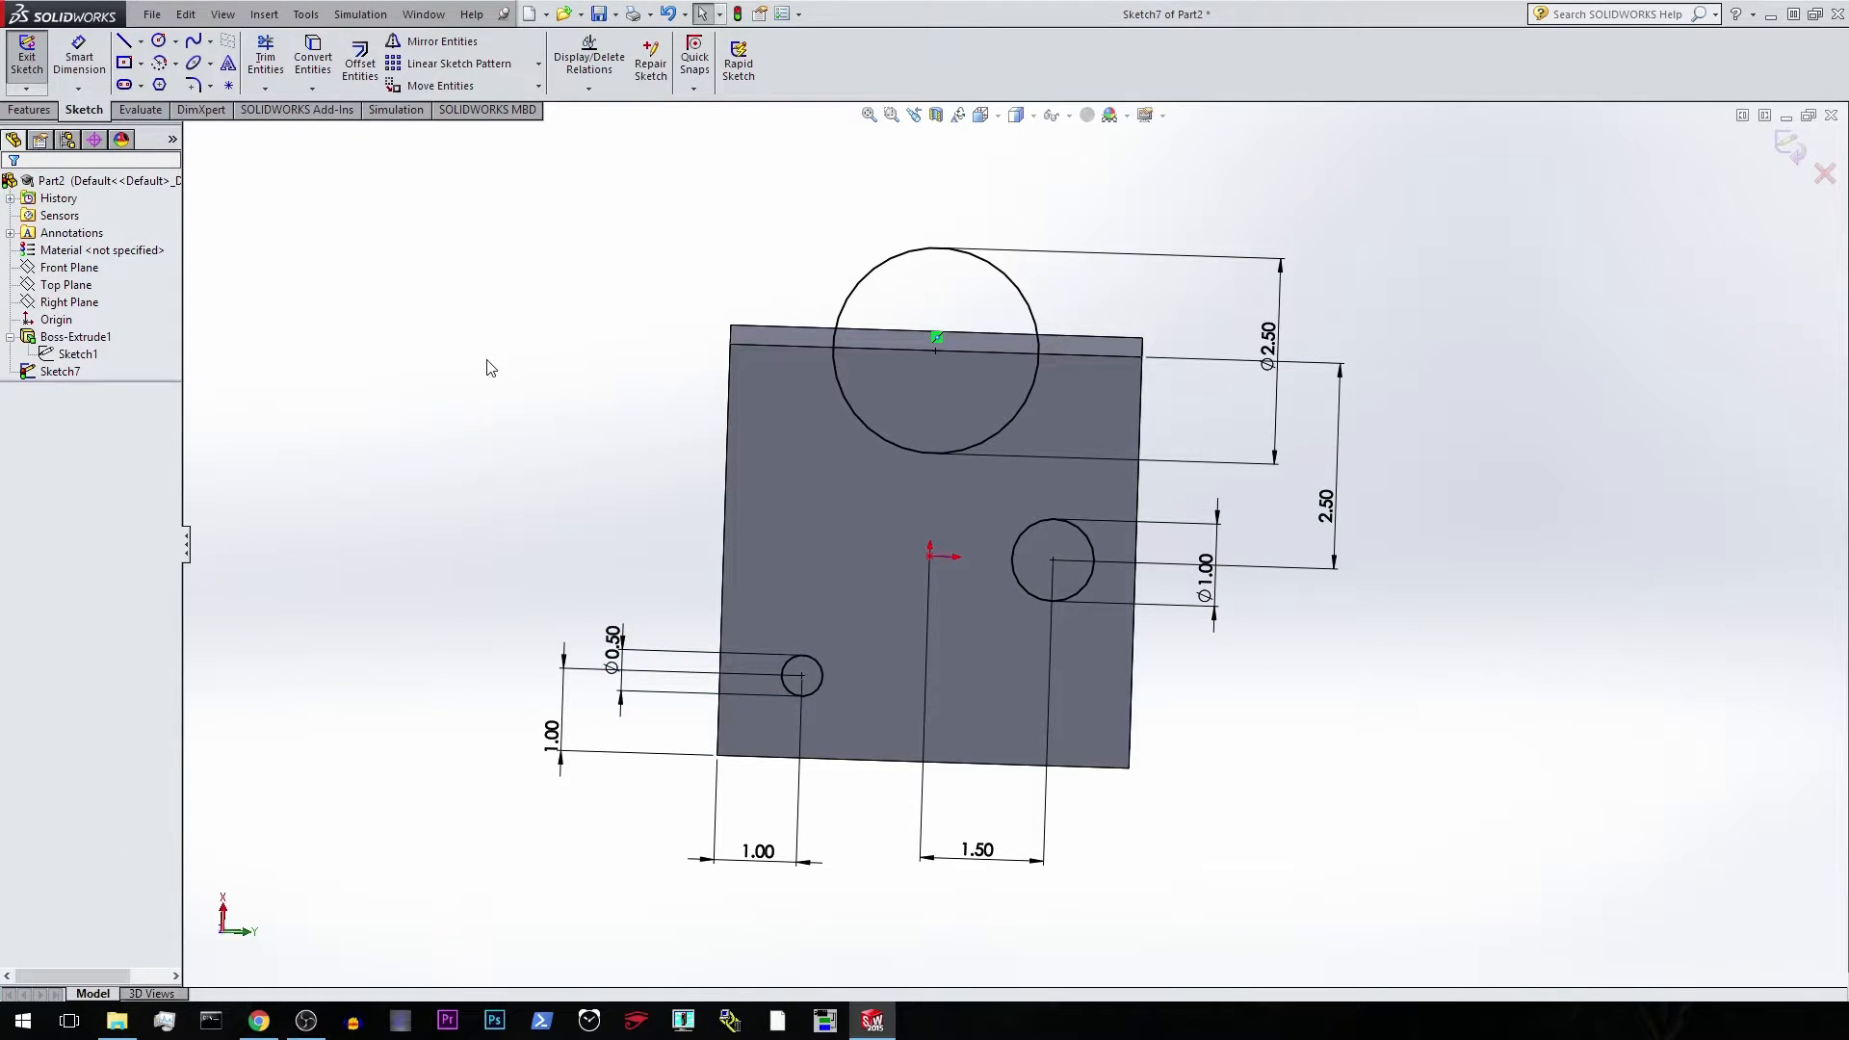
Start an Extruded Cut from the three-circle sketch and reverse its direction so that it cuts into the block.
{"action": "left_click", "coordinate": [53, 112]}
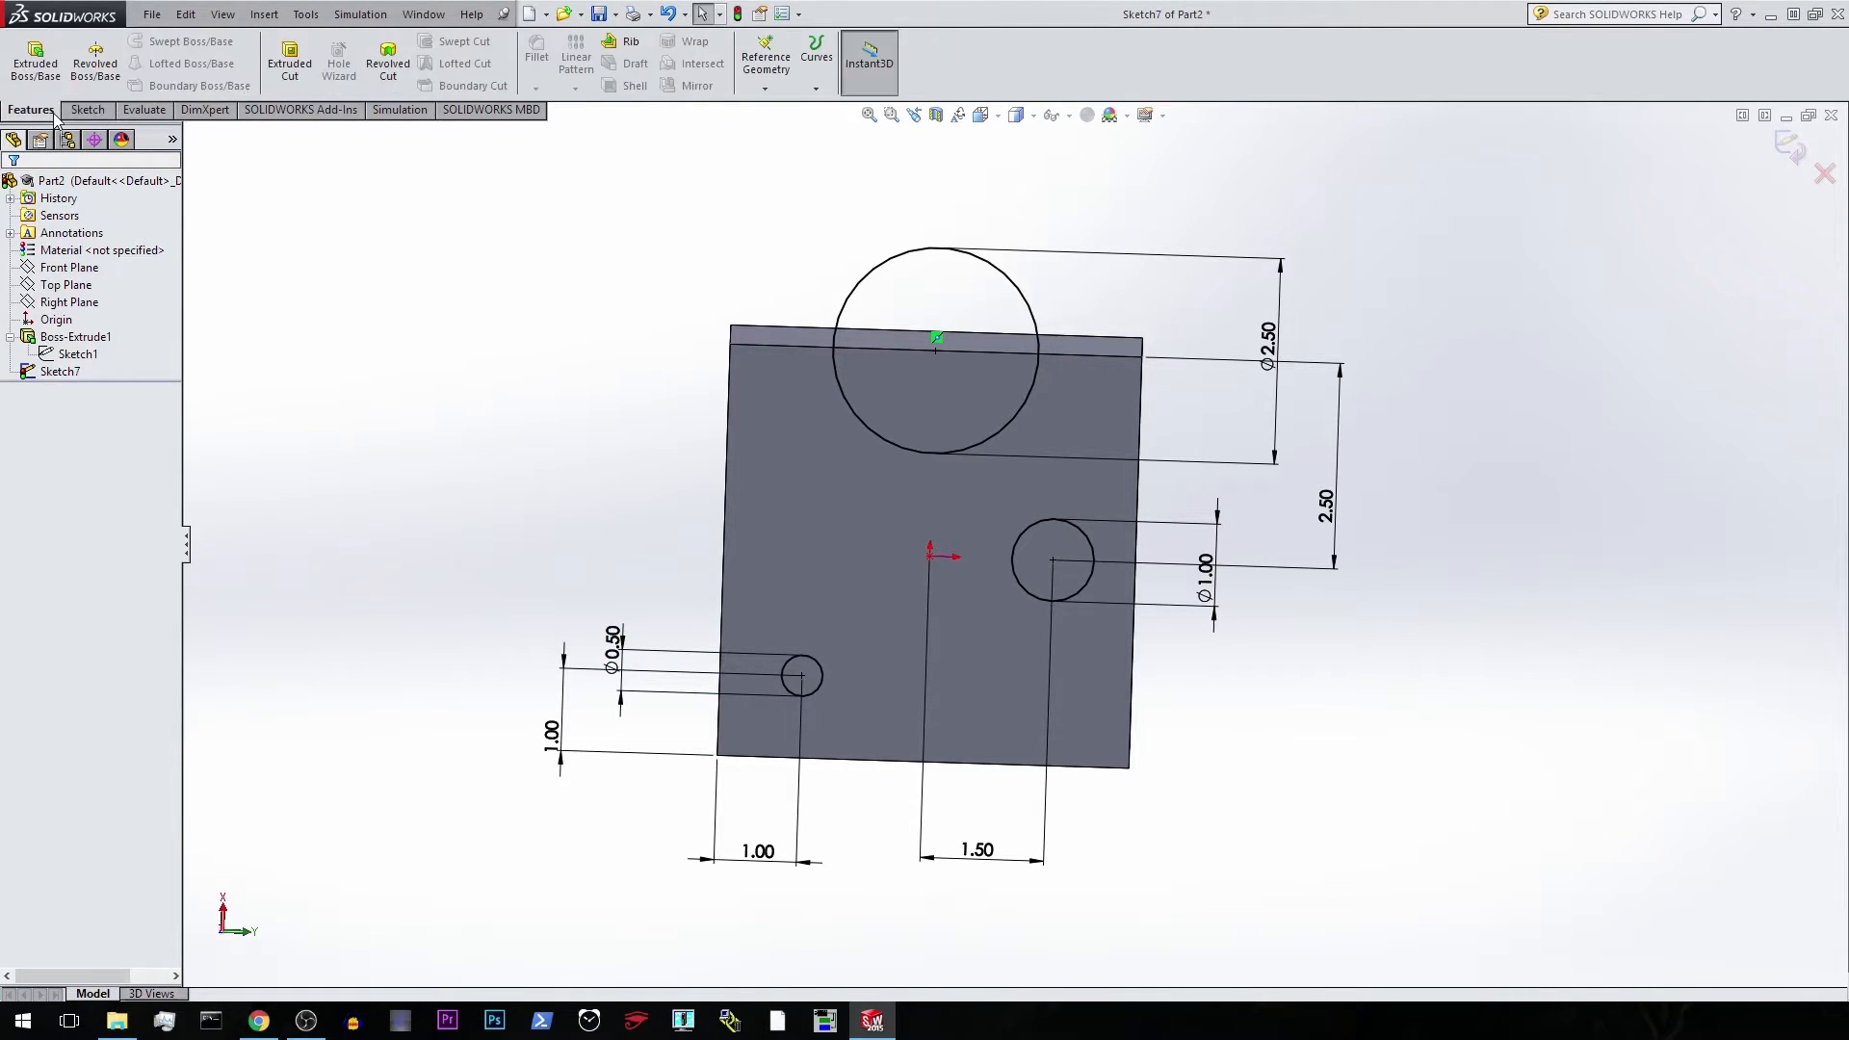
{"action": "left_click", "coordinate": [289, 62]}
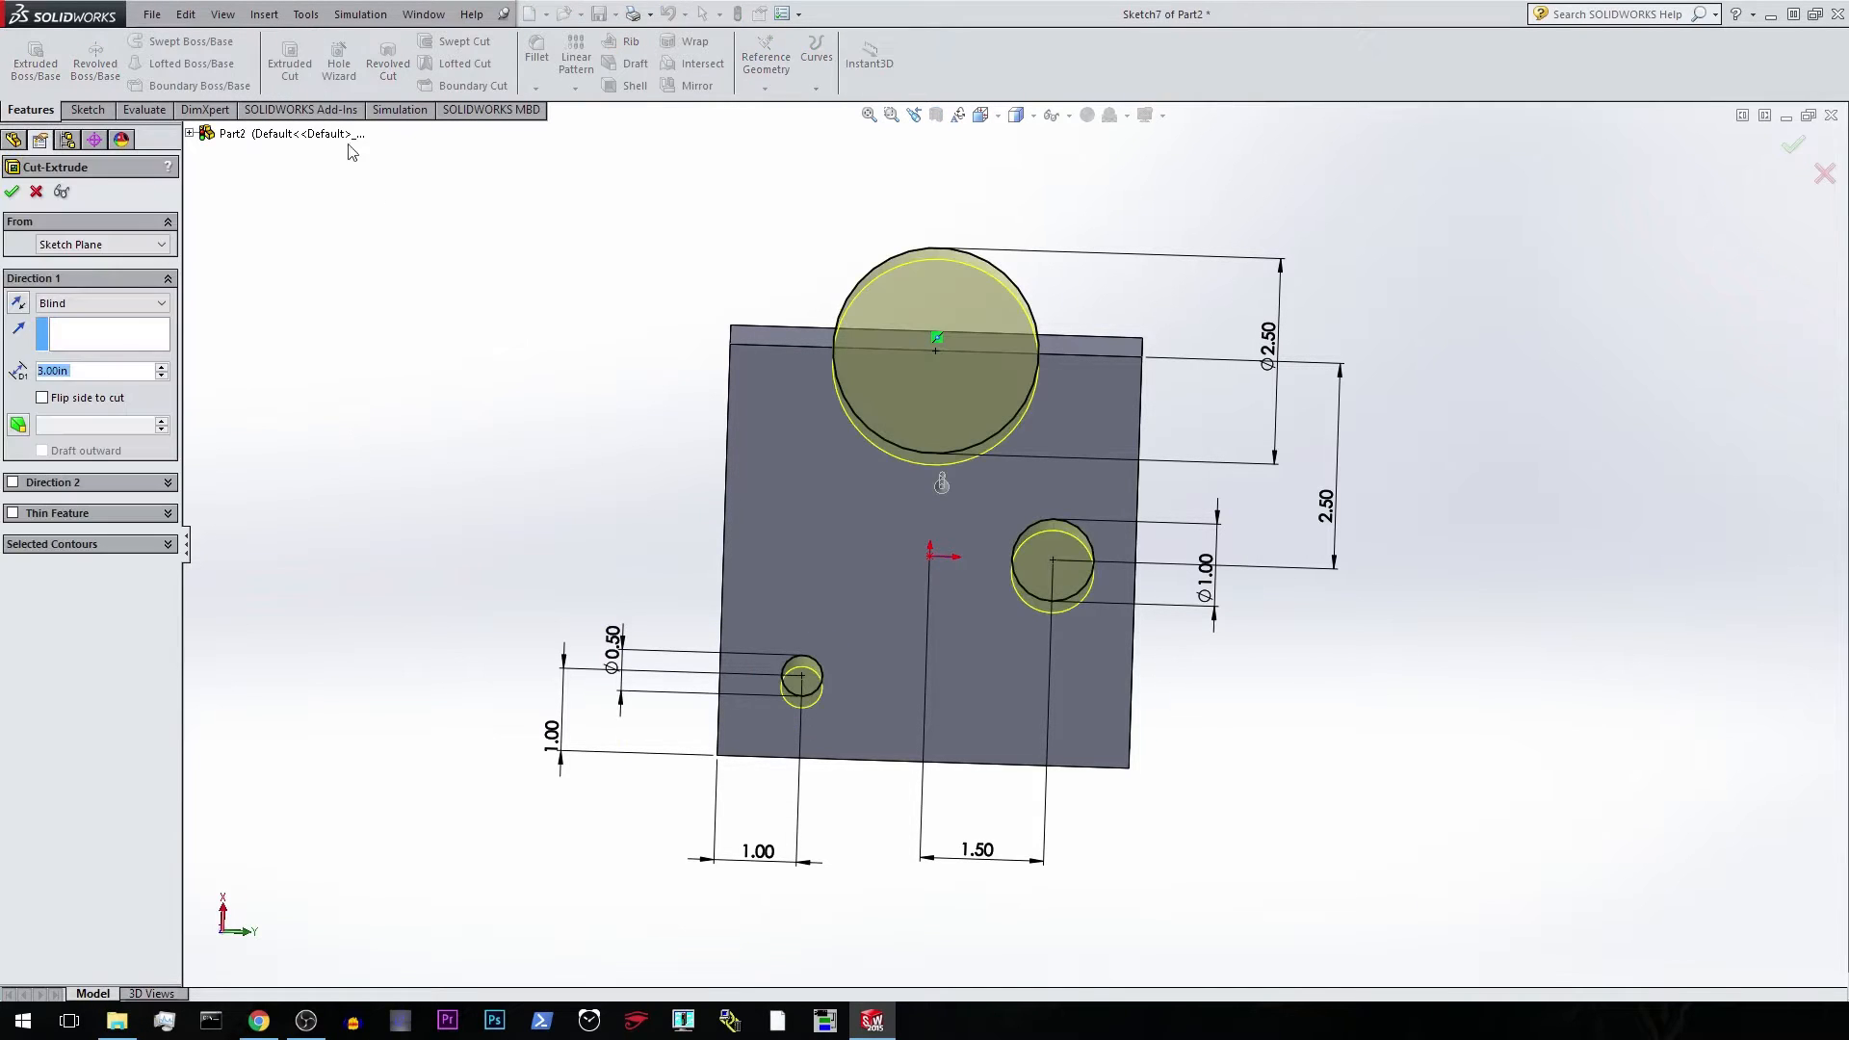
{"action": "mouse_move", "coordinate": [604, 320]}
{"action": "middle_mouse_down"}
{"action": "mouse_move", "coordinate": [606, 297]}
{"action": "mouse_move", "coordinate": [520, 334]}
{"action": "mouse_move", "coordinate": [512, 401]}
{"action": "middle_mouse_up"}
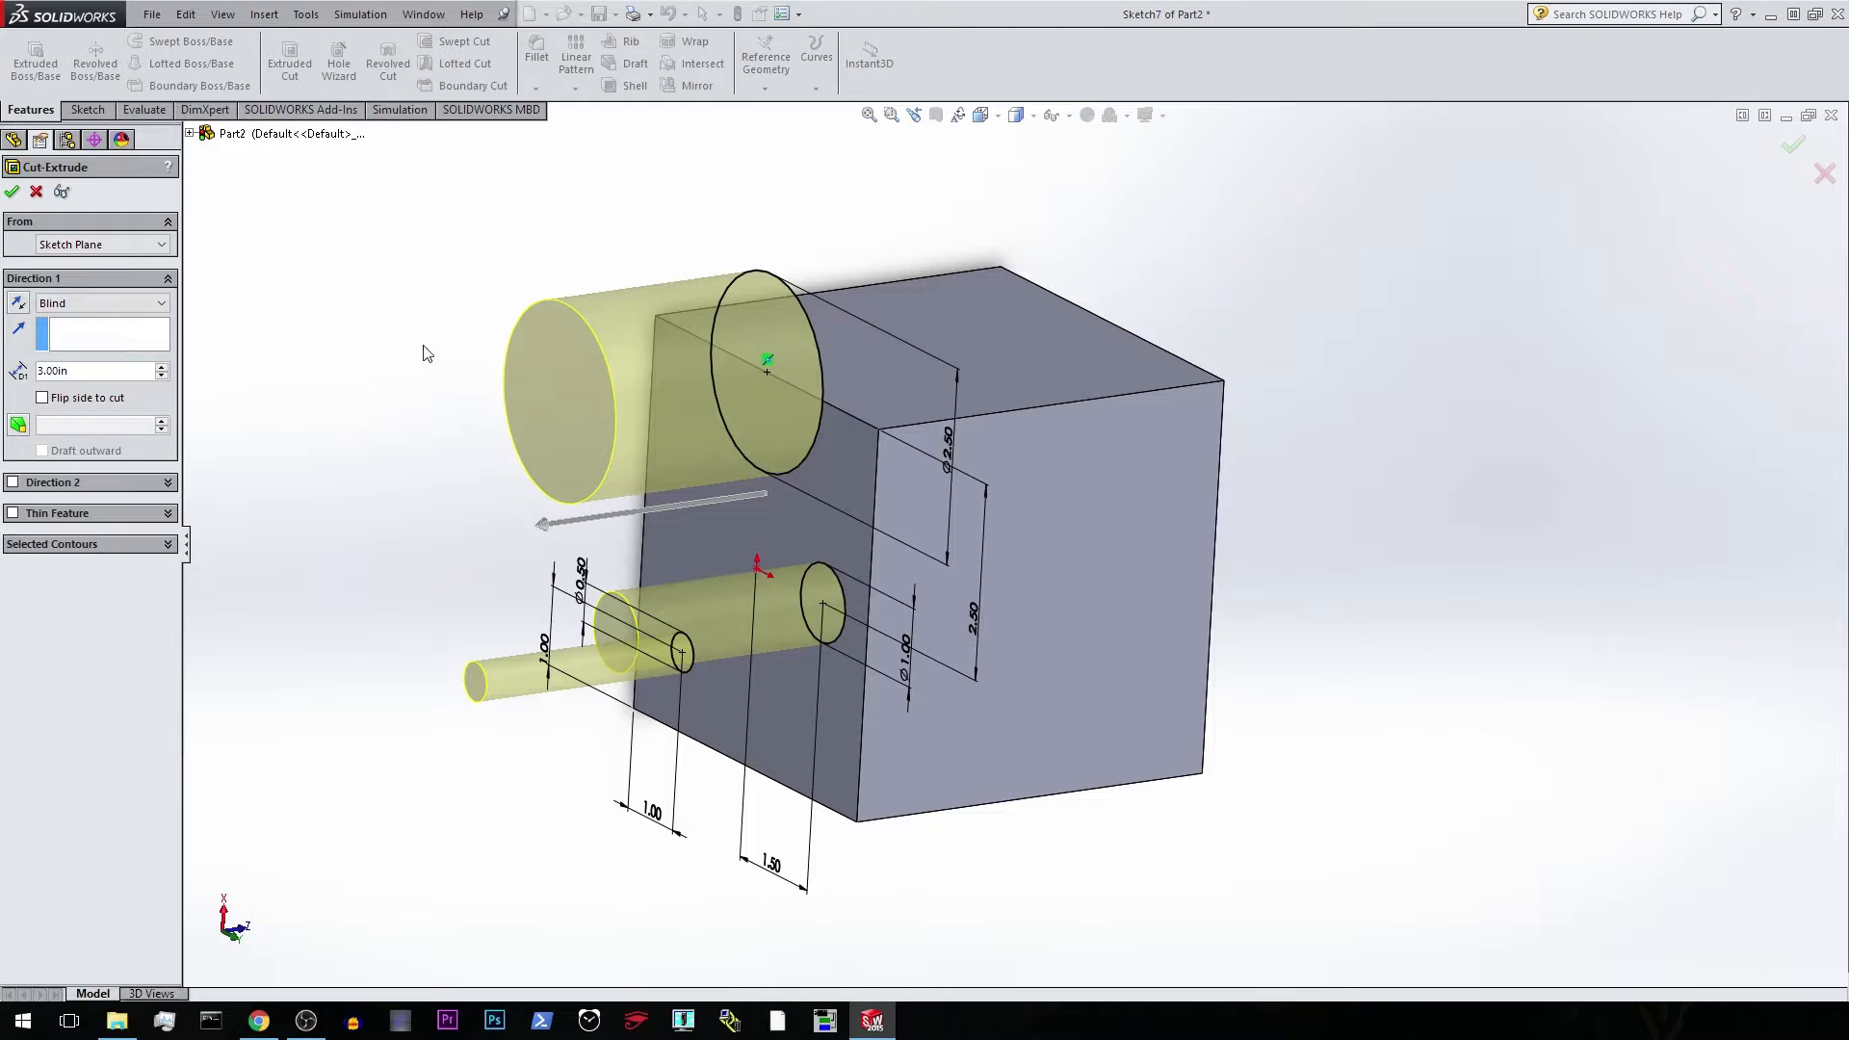
{"action": "left_click", "coordinate": [18, 303]}
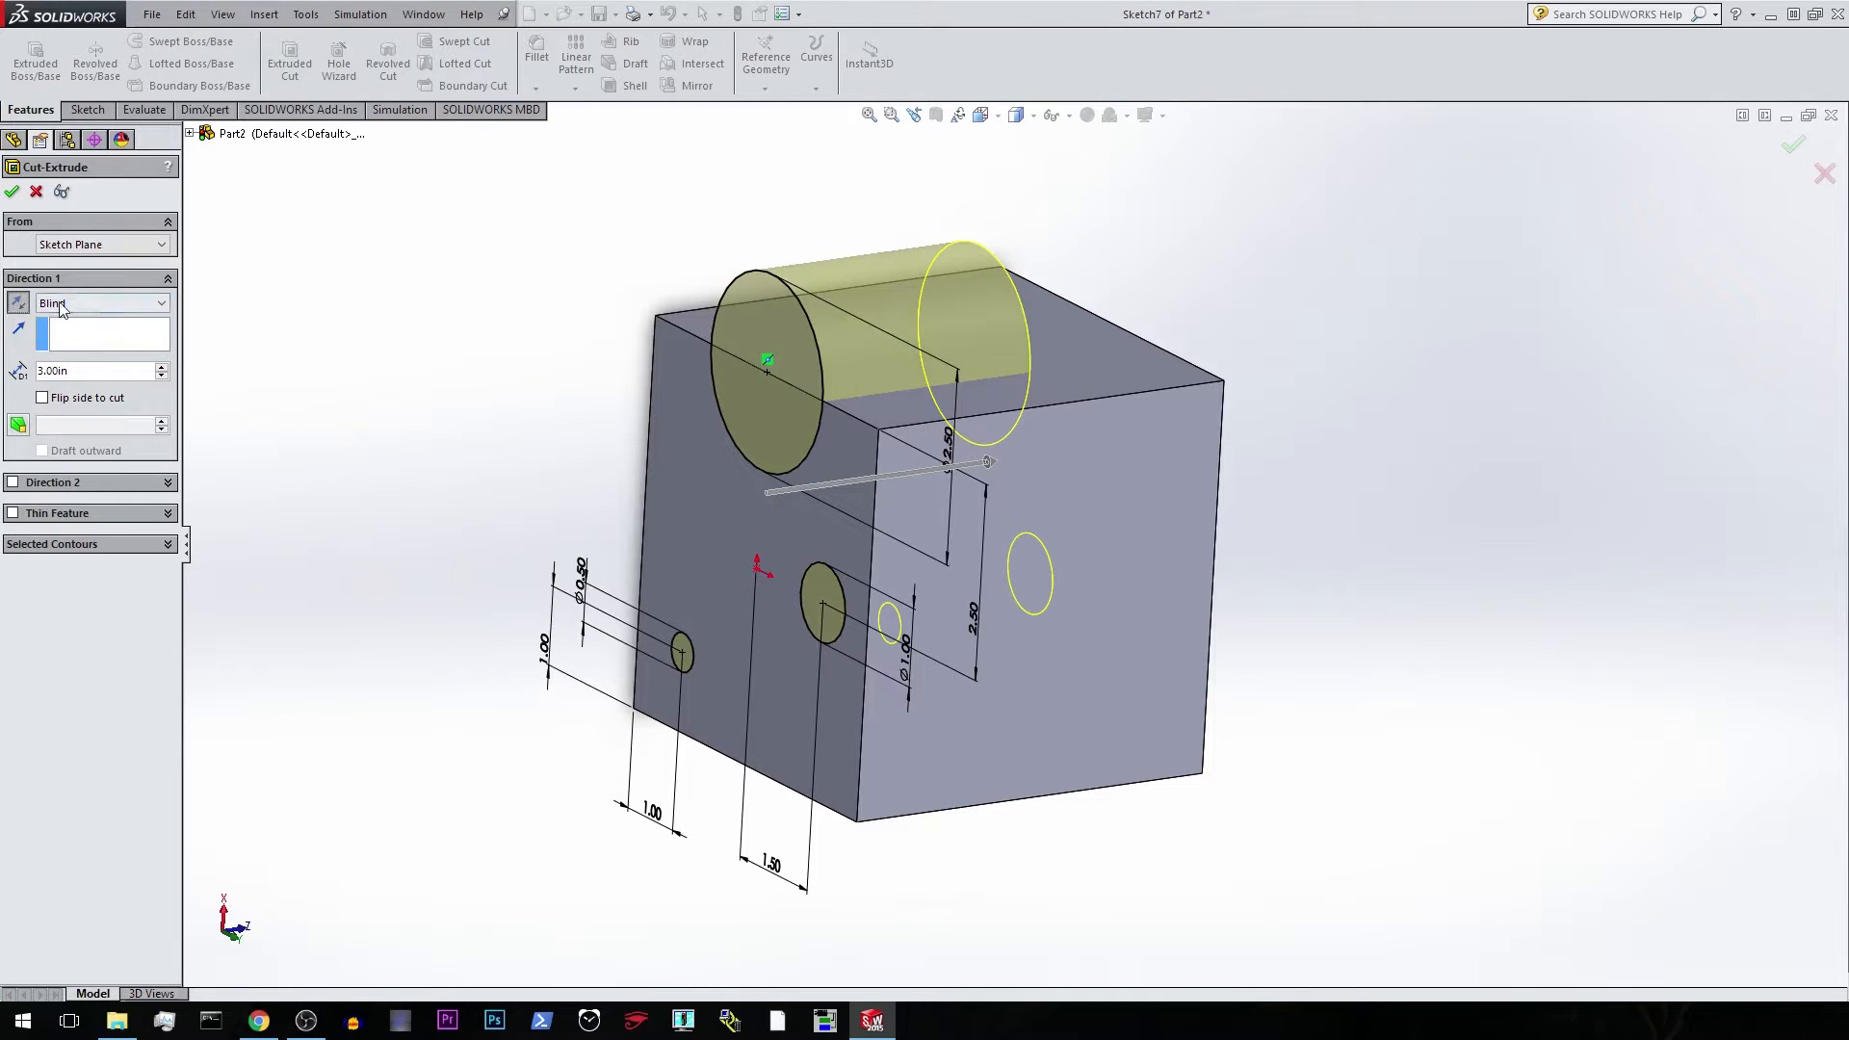
Set the blind cut depth to 5 in and switch the cut's end condition to Through All.
{"action": "left_click", "coordinate": [67, 304]}
{"action": "left_click", "coordinate": [324, 343]}
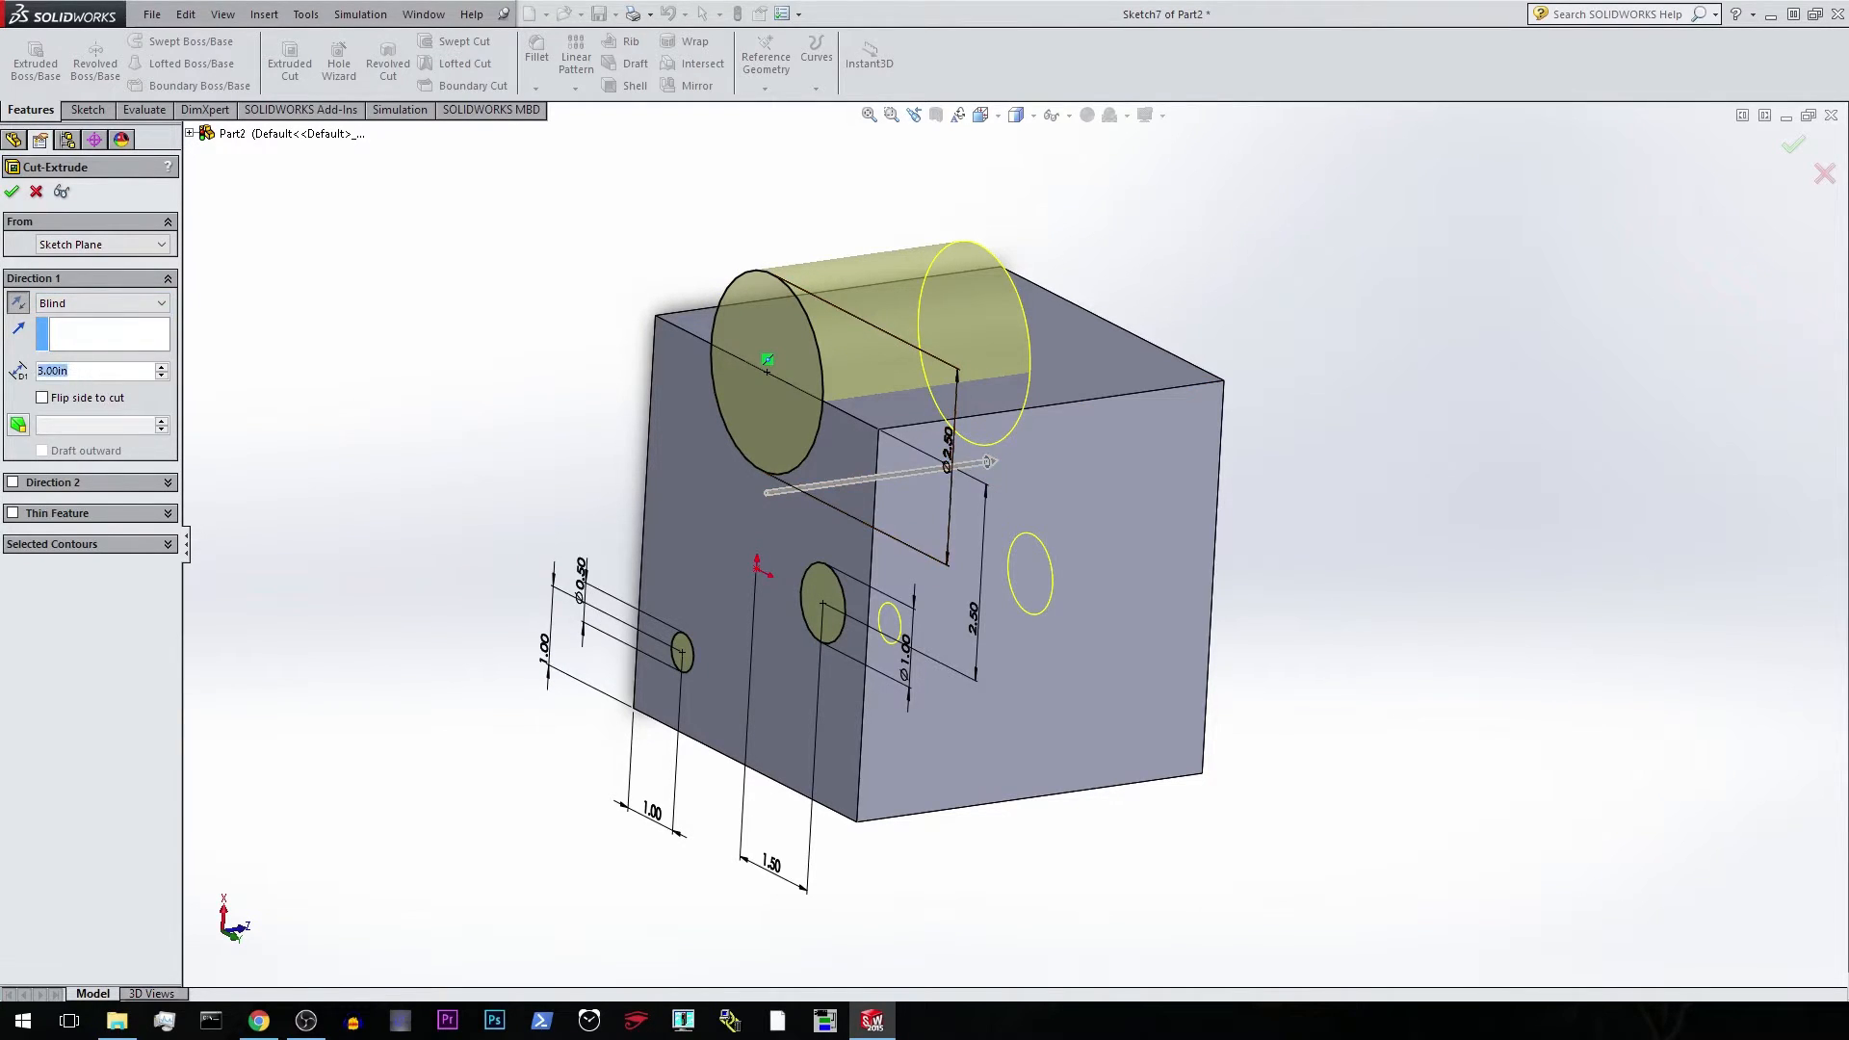
{"action": "type", "text": "5"}
{"action": "key", "text": "Return"}
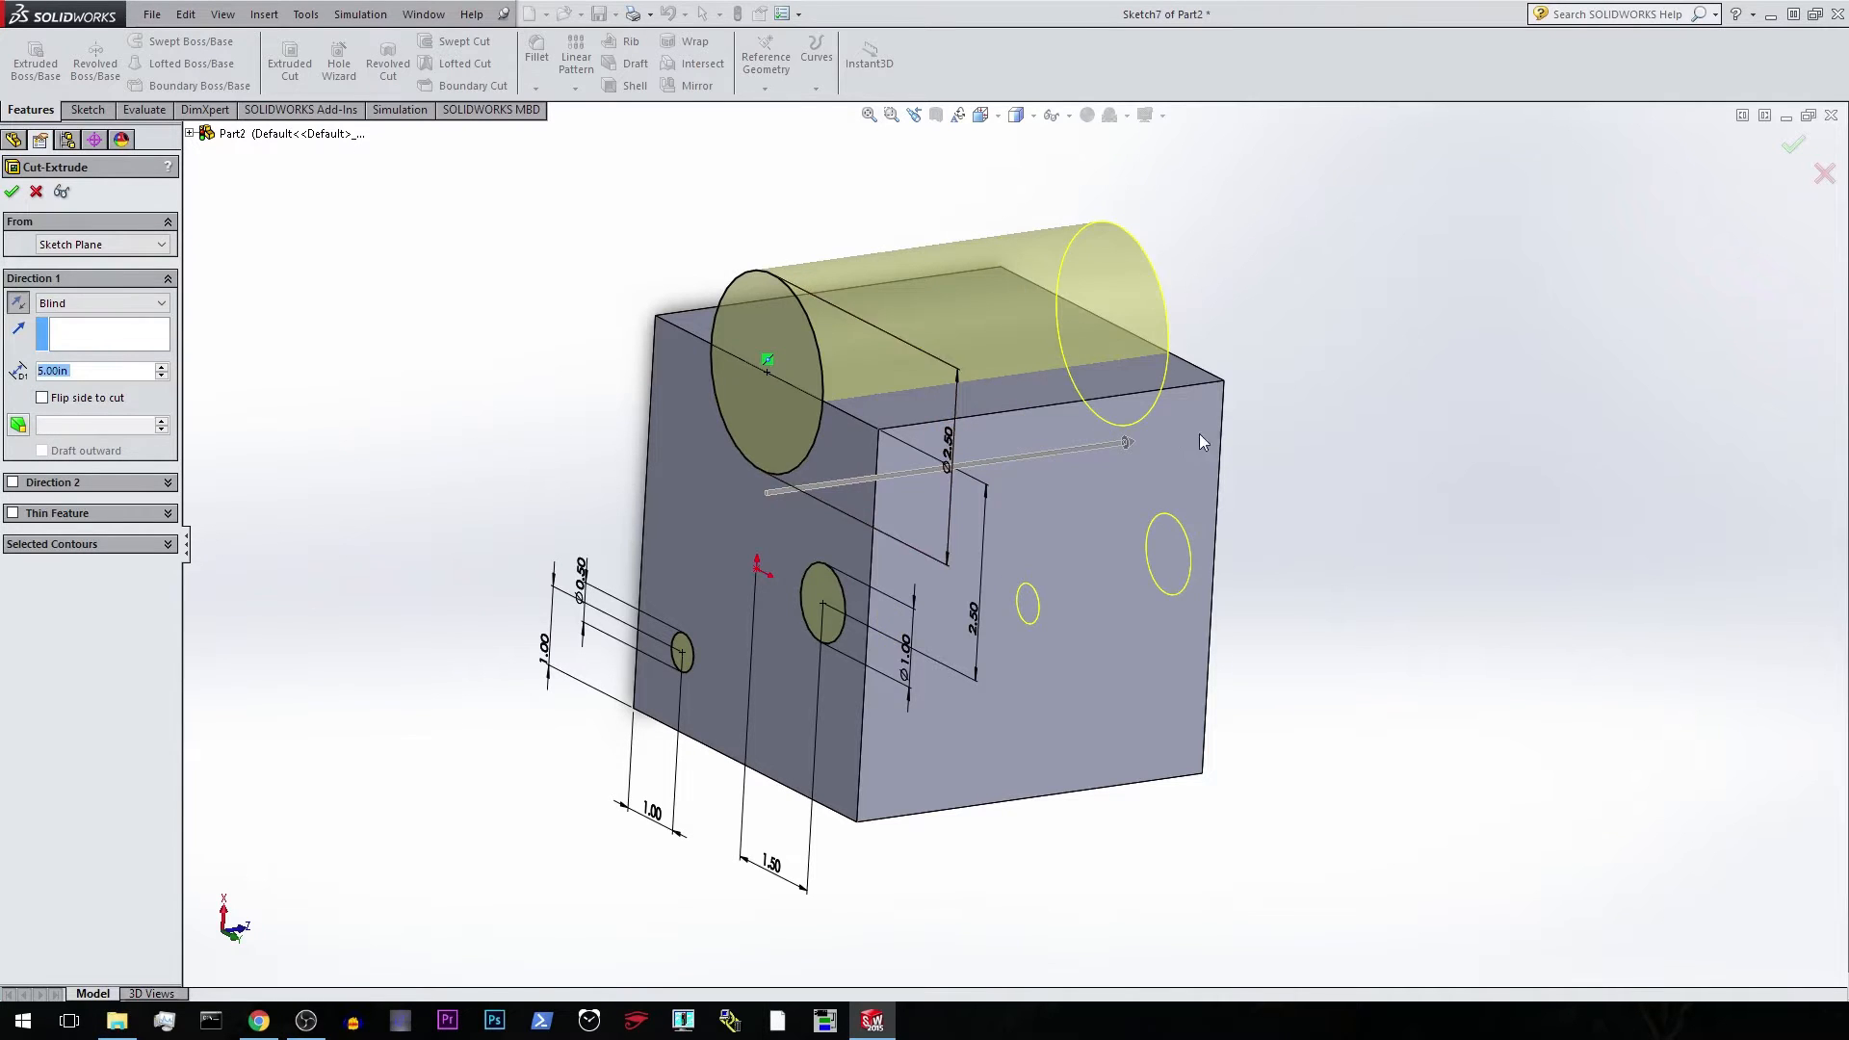
{"action": "middle_click_drag", "start_coordinate": [1205, 425], "coordinate": [1146, 304]}
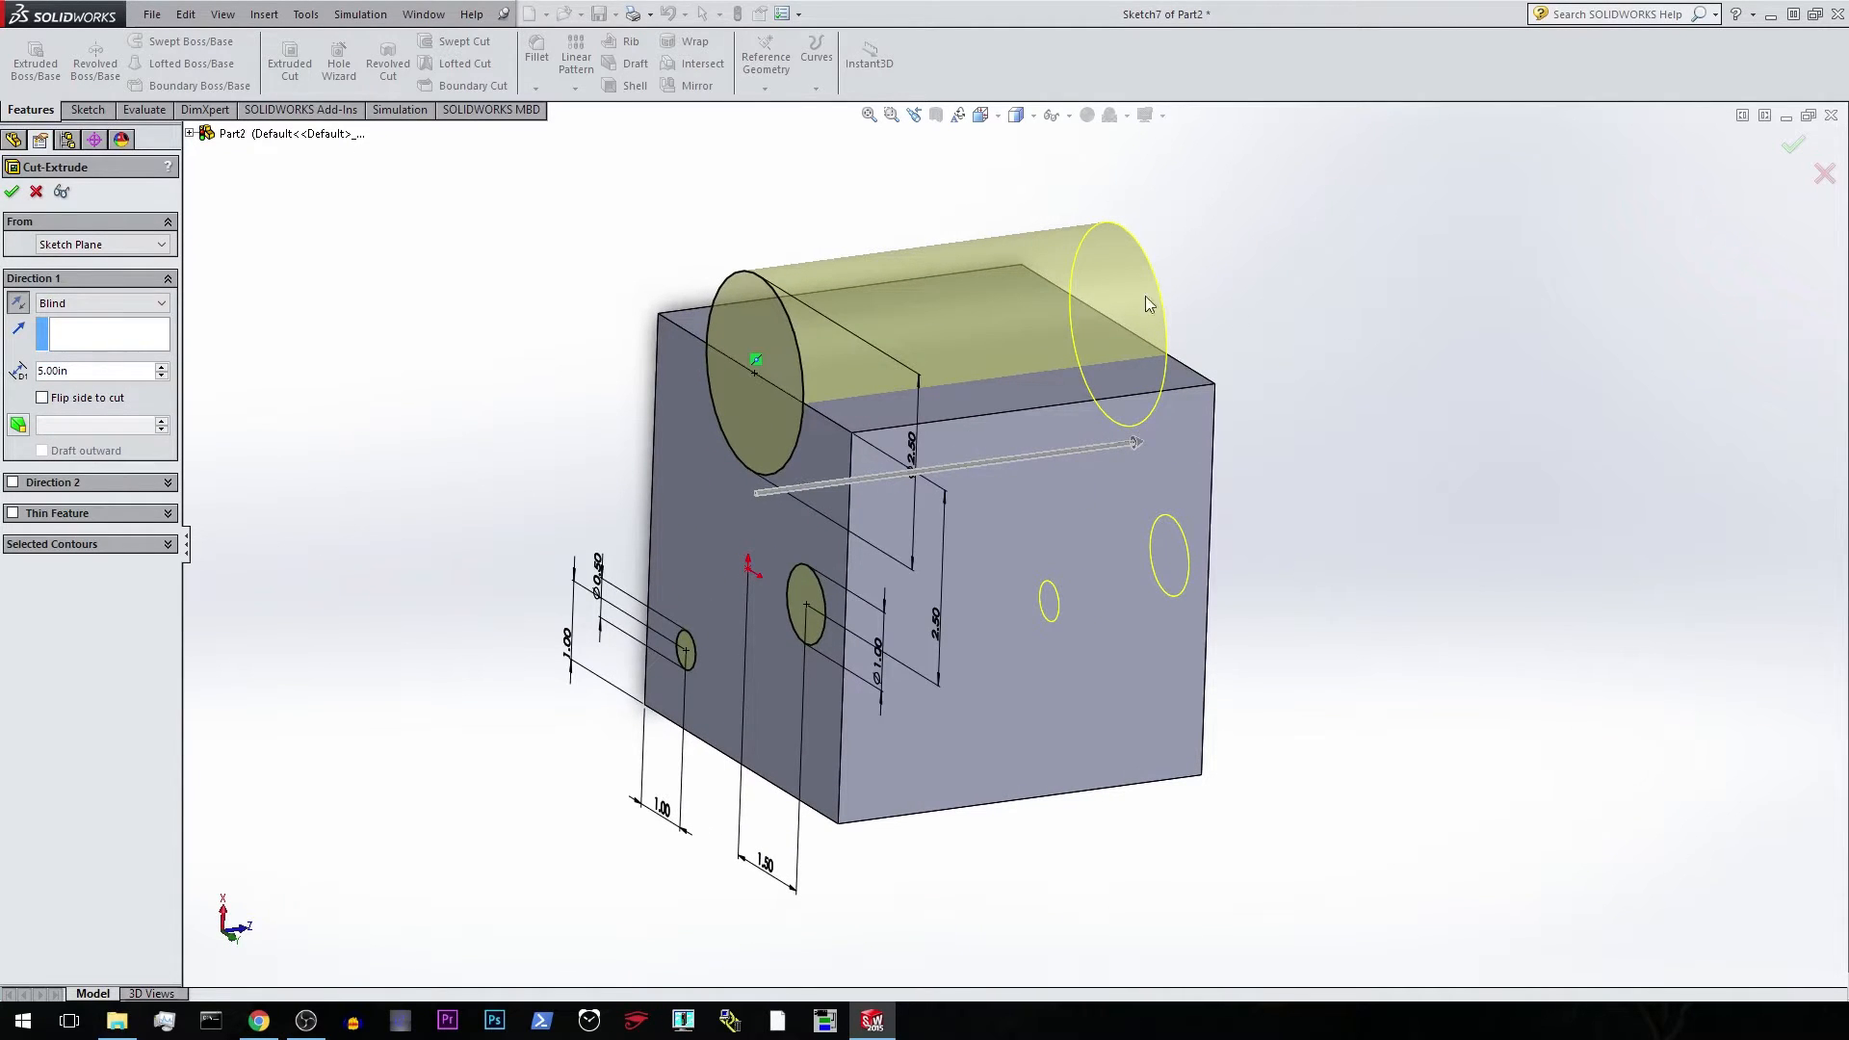
{"action": "left_click", "coordinate": [154, 310]}
{"action": "left_click", "coordinate": [73, 333]}
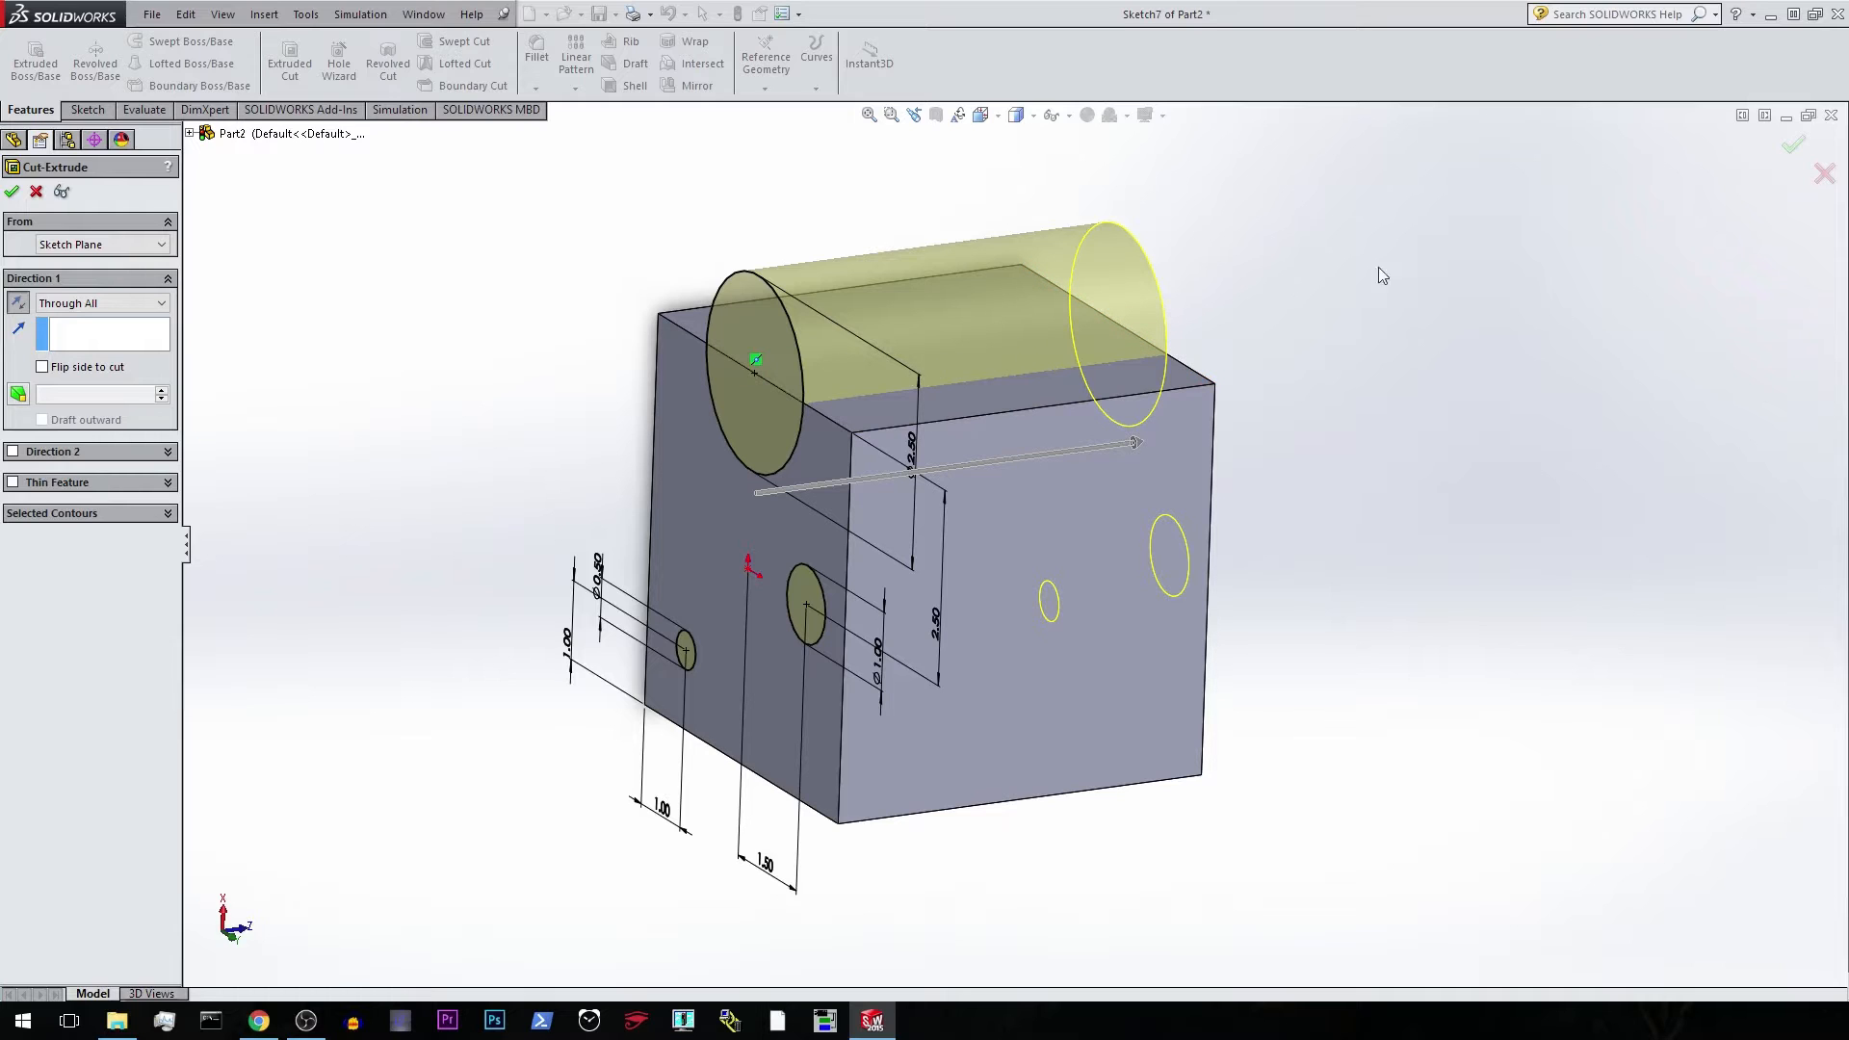
Change the cut's end condition to Up To Surface, ending at the block's back face.
{"action": "left_click", "coordinate": [133, 304]}
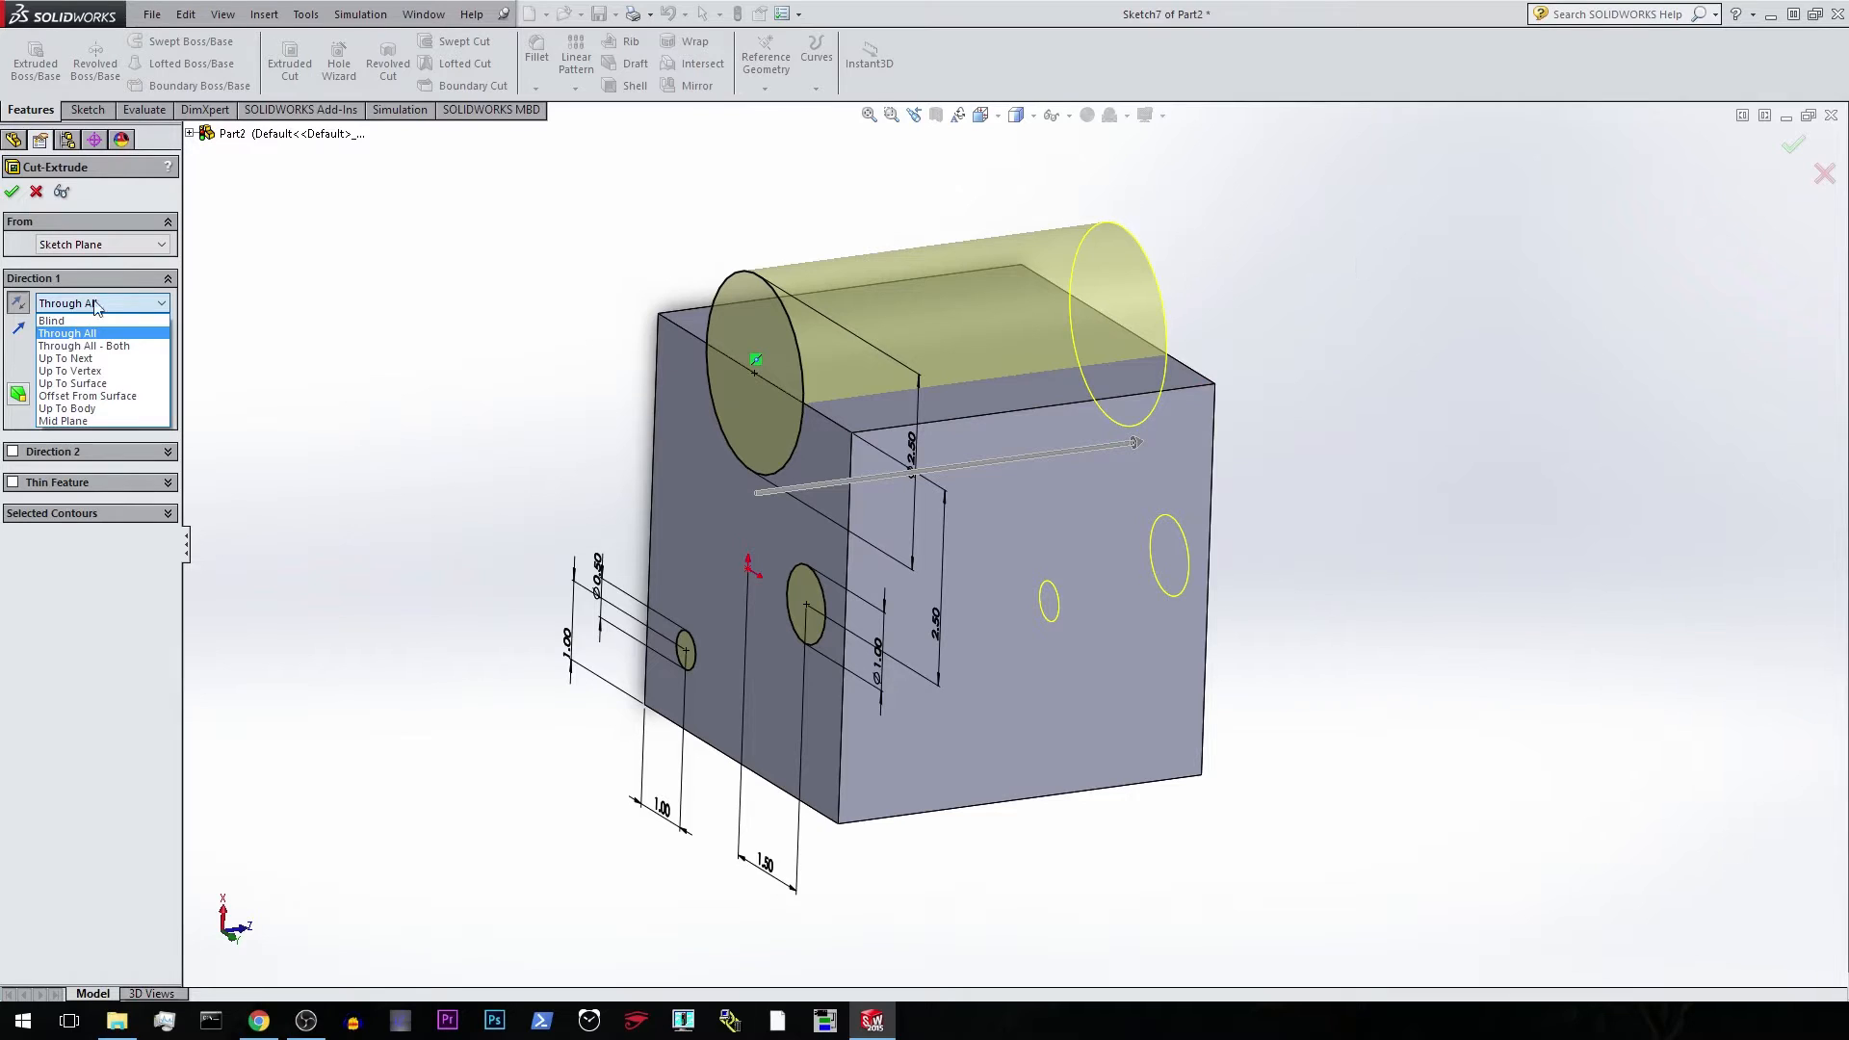
{"action": "left_click", "coordinate": [109, 383]}
{"action": "middle_click_drag", "start_coordinate": [289, 366], "coordinate": [1024, 413]}
{"action": "left_click", "coordinate": [1042, 408]}
{"action": "middle_click_drag", "start_coordinate": [743, 418], "coordinate": [529, 418]}
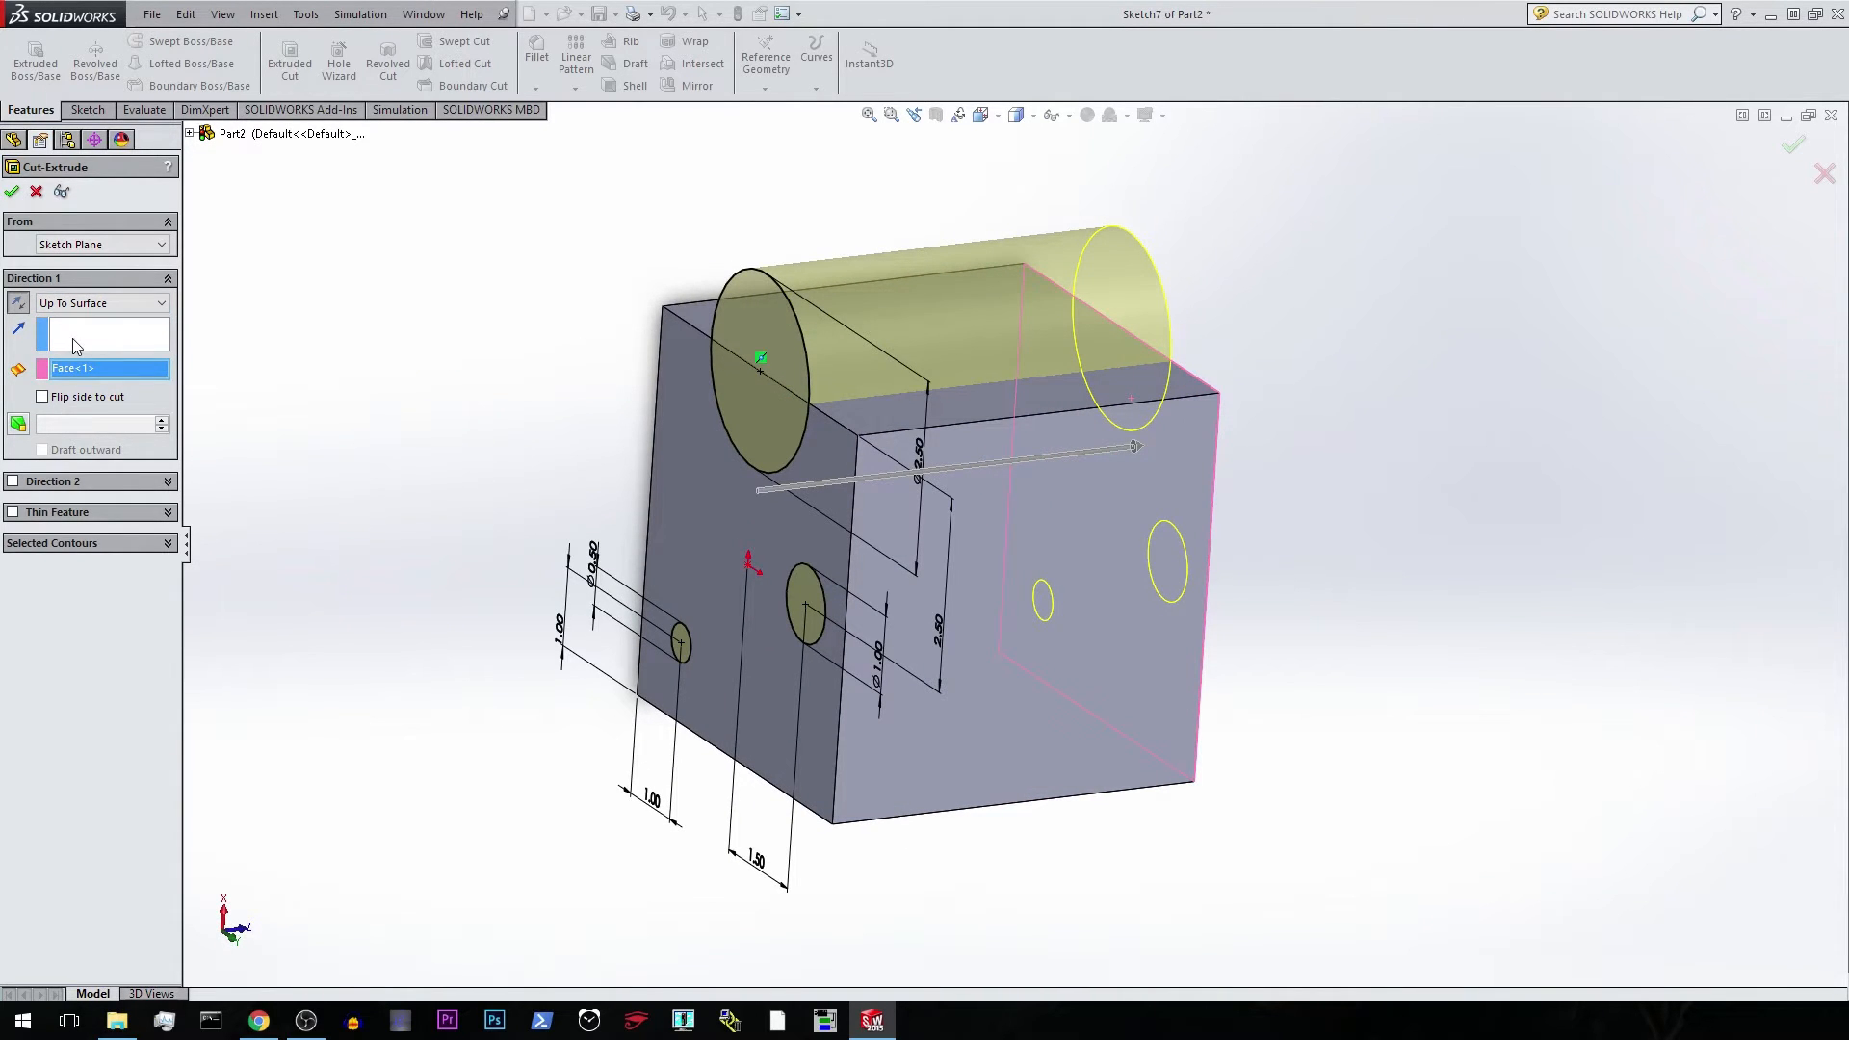
Change the cut's end condition to Offset From Surface, 1 in from the block's back face.
{"action": "left_click", "coordinate": [156, 304]}
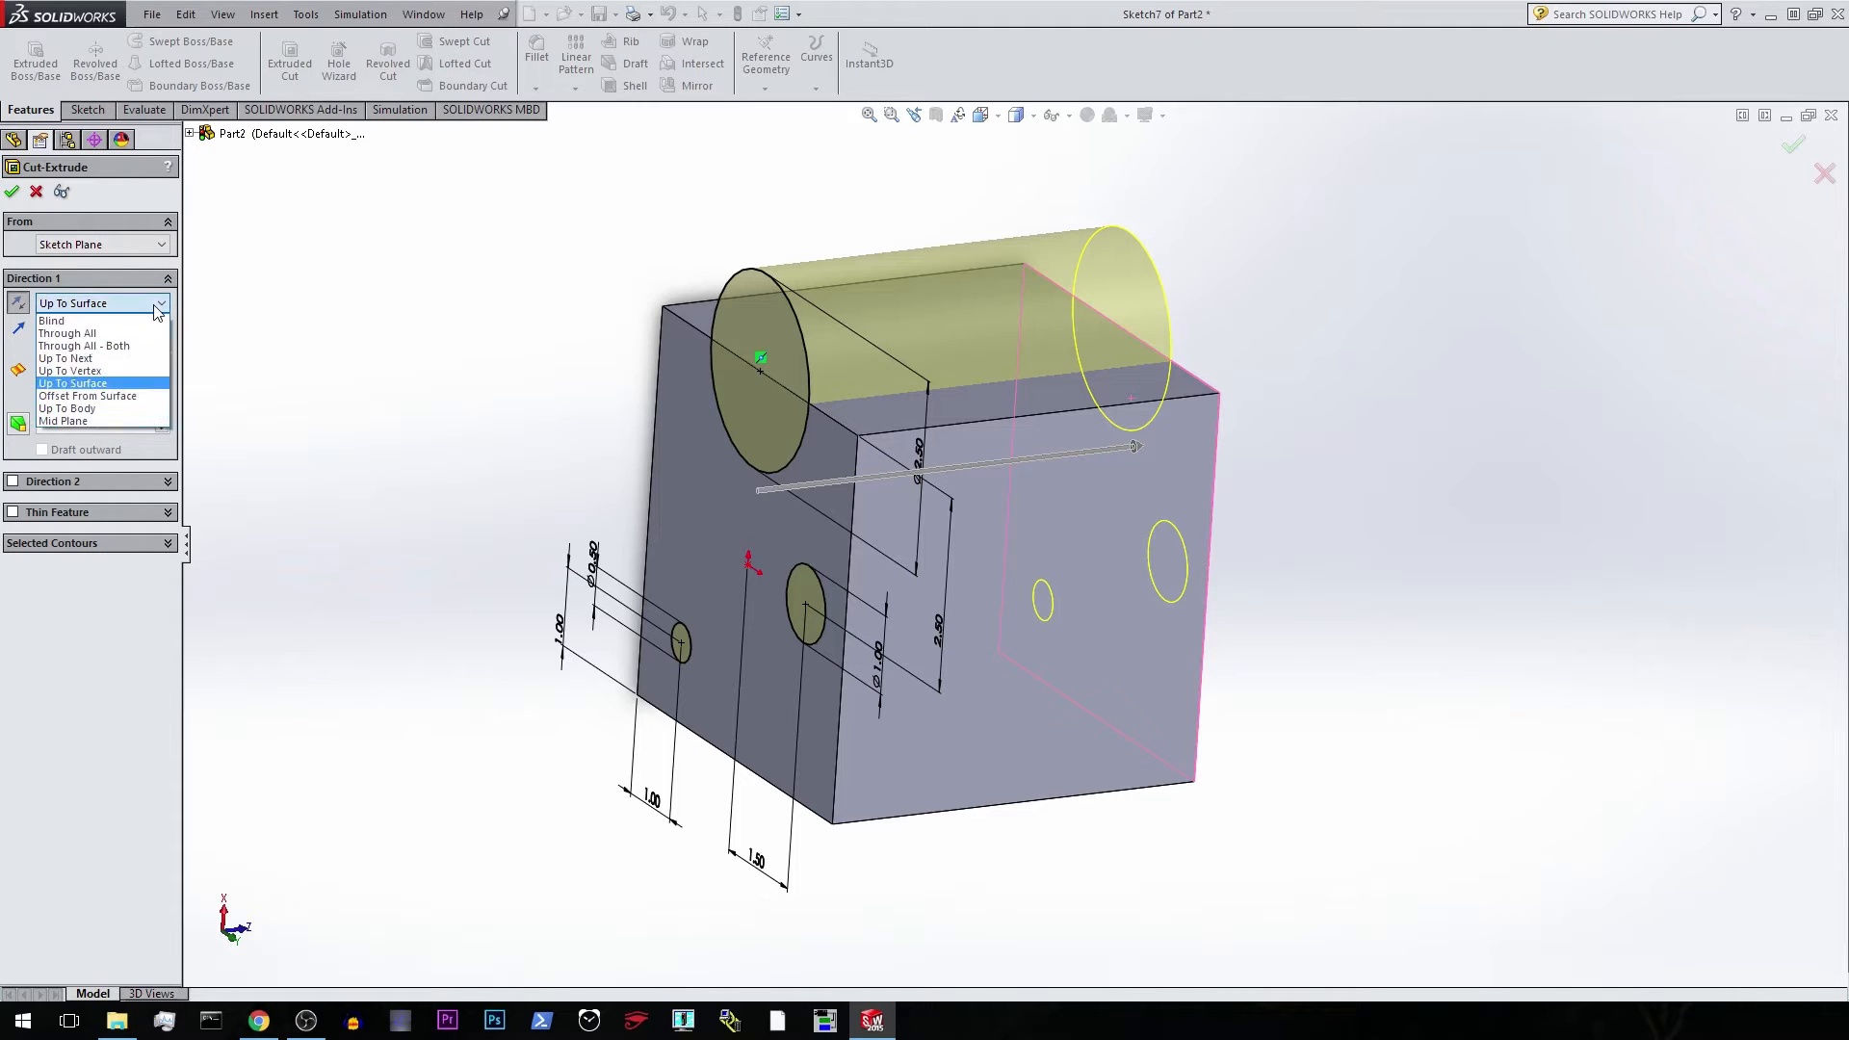
{"action": "left_click", "coordinate": [130, 396]}
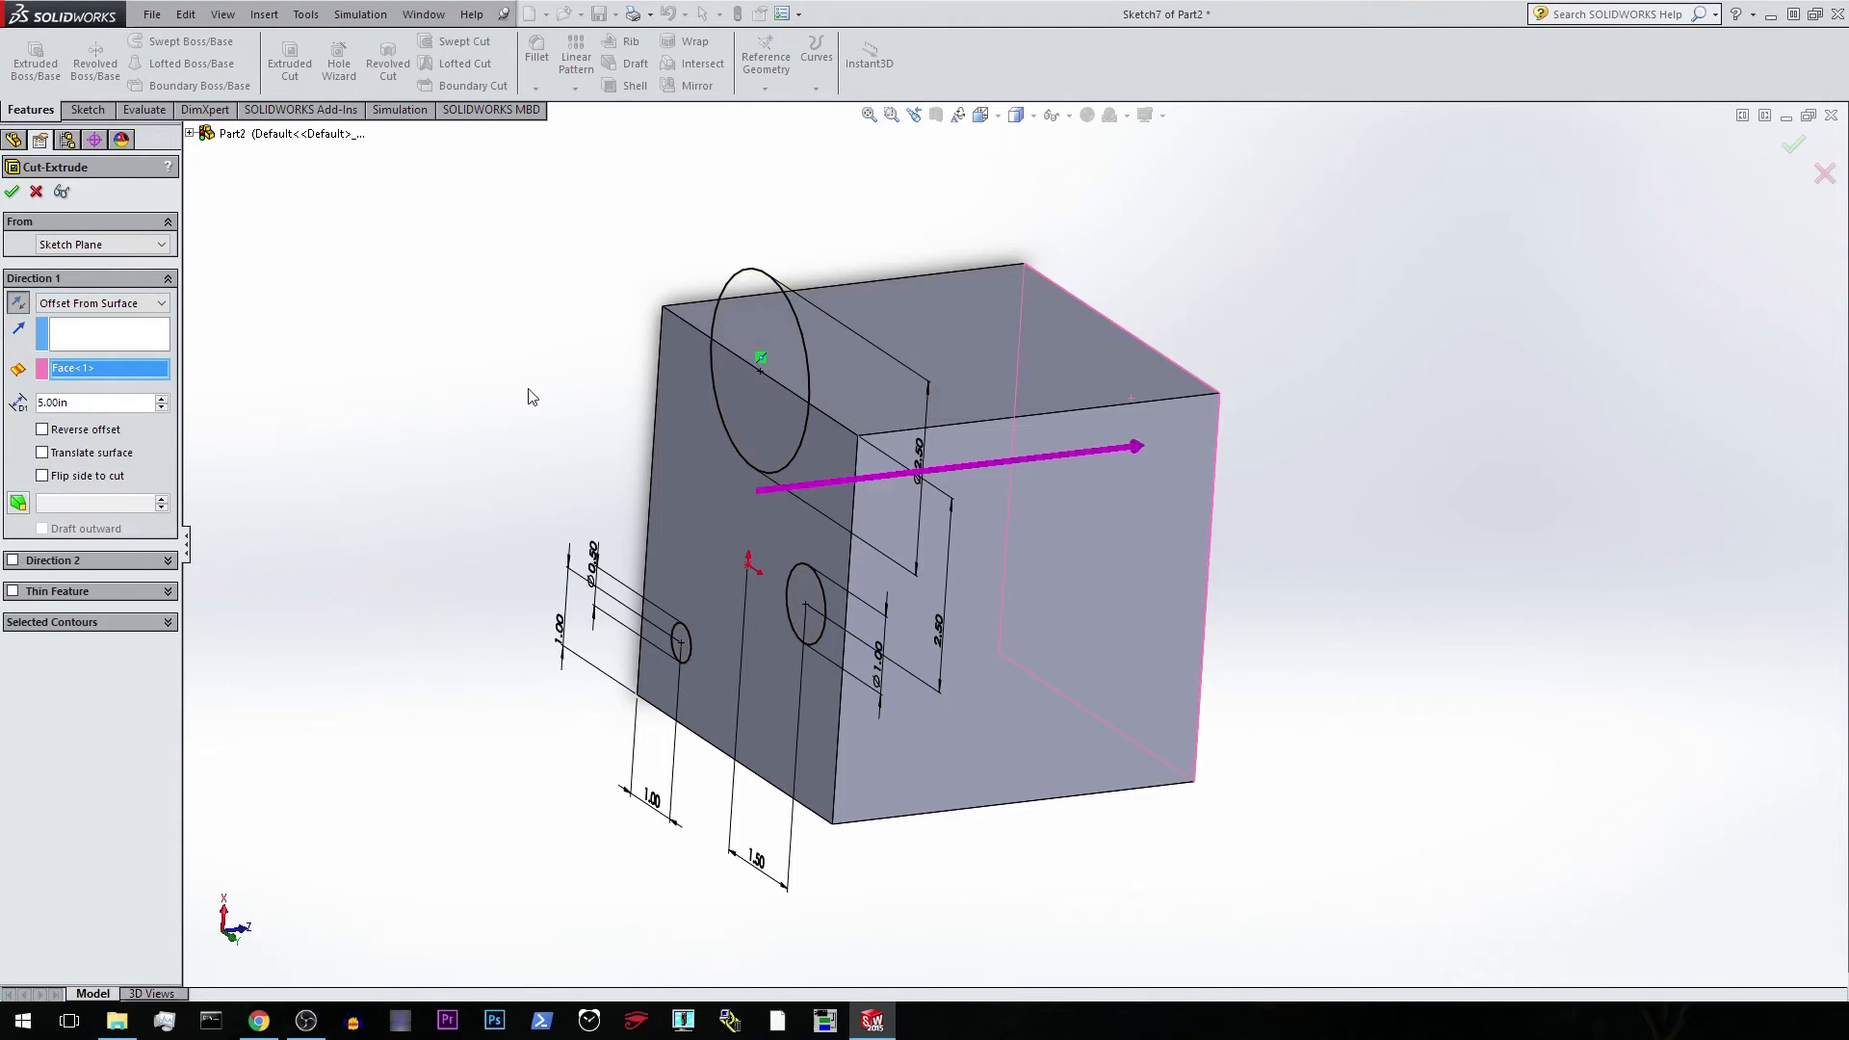
{"action": "middle_click_drag", "start_coordinate": [529, 396], "coordinate": [666, 408]}
{"action": "left_click", "coordinate": [1063, 441]}
{"action": "left_click", "coordinate": [1034, 436]}
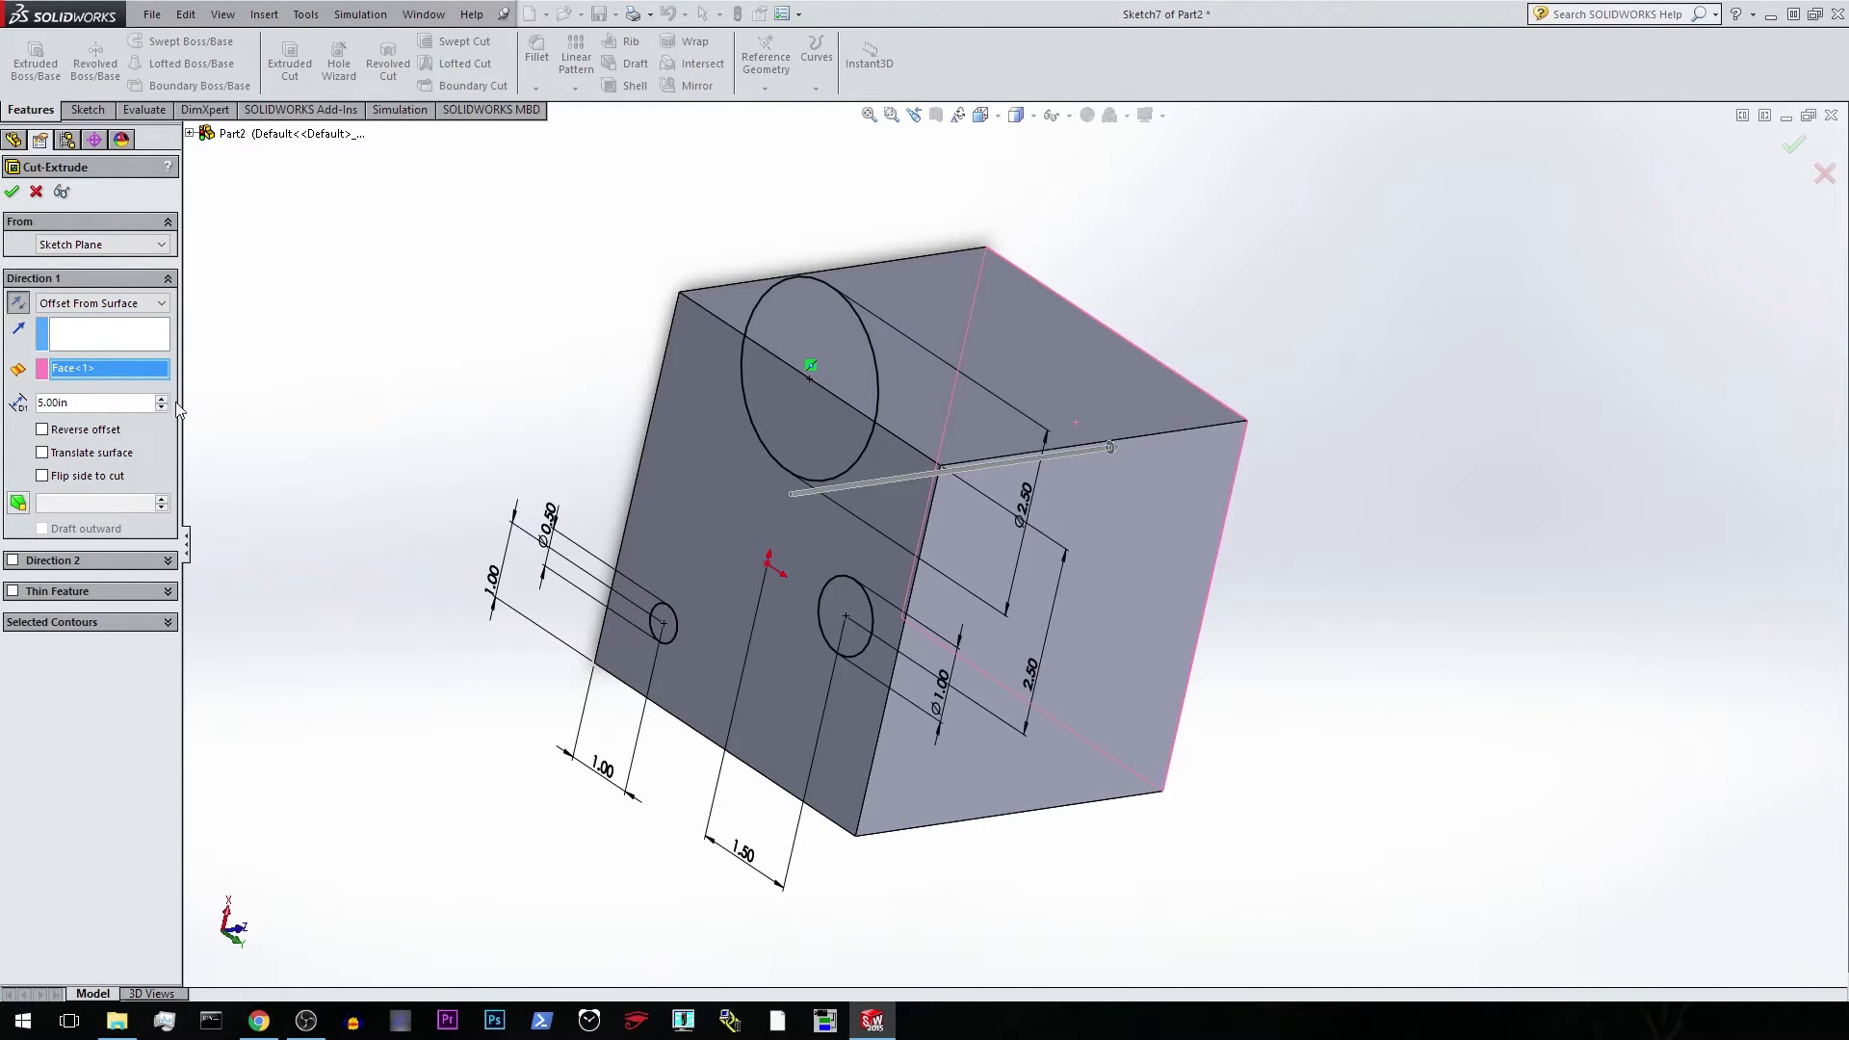
{"action": "type", "text": "1"}
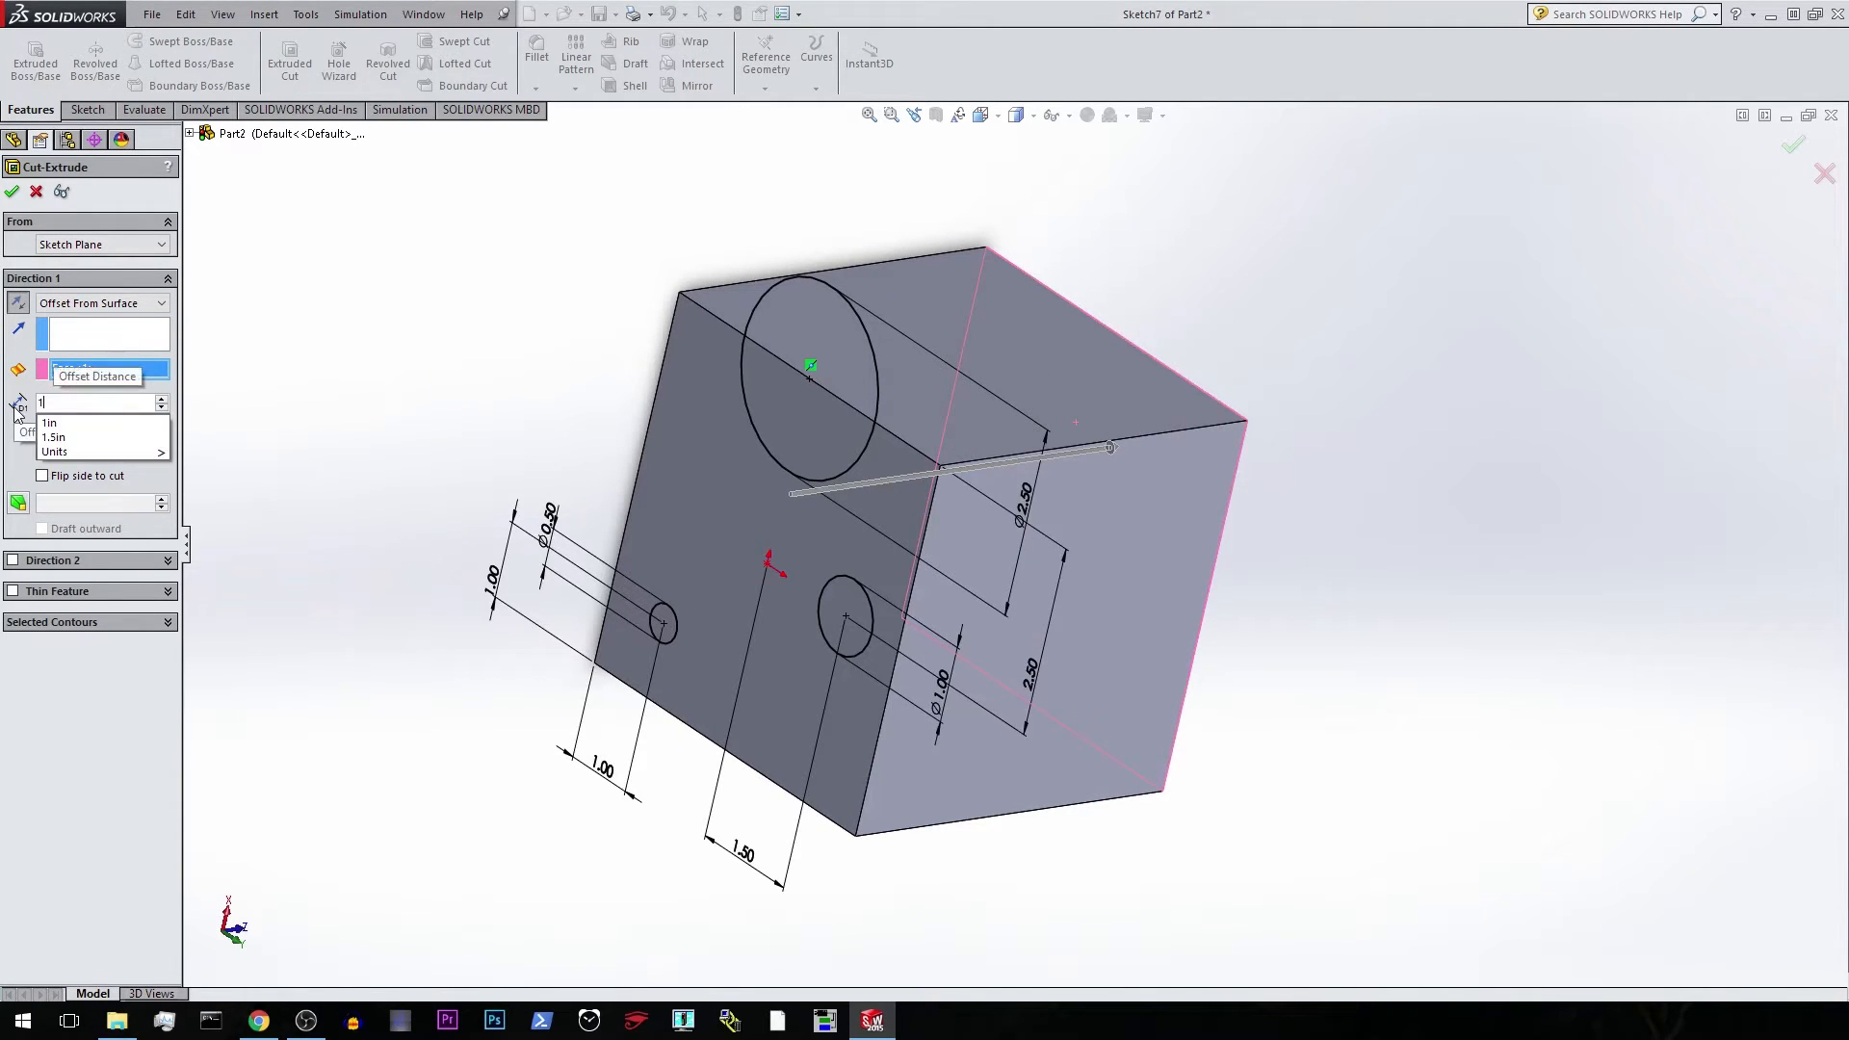
{"action": "key", "text": "Return"}
{"action": "middle_click_drag", "start_coordinate": [400, 464], "coordinate": [486, 425]}
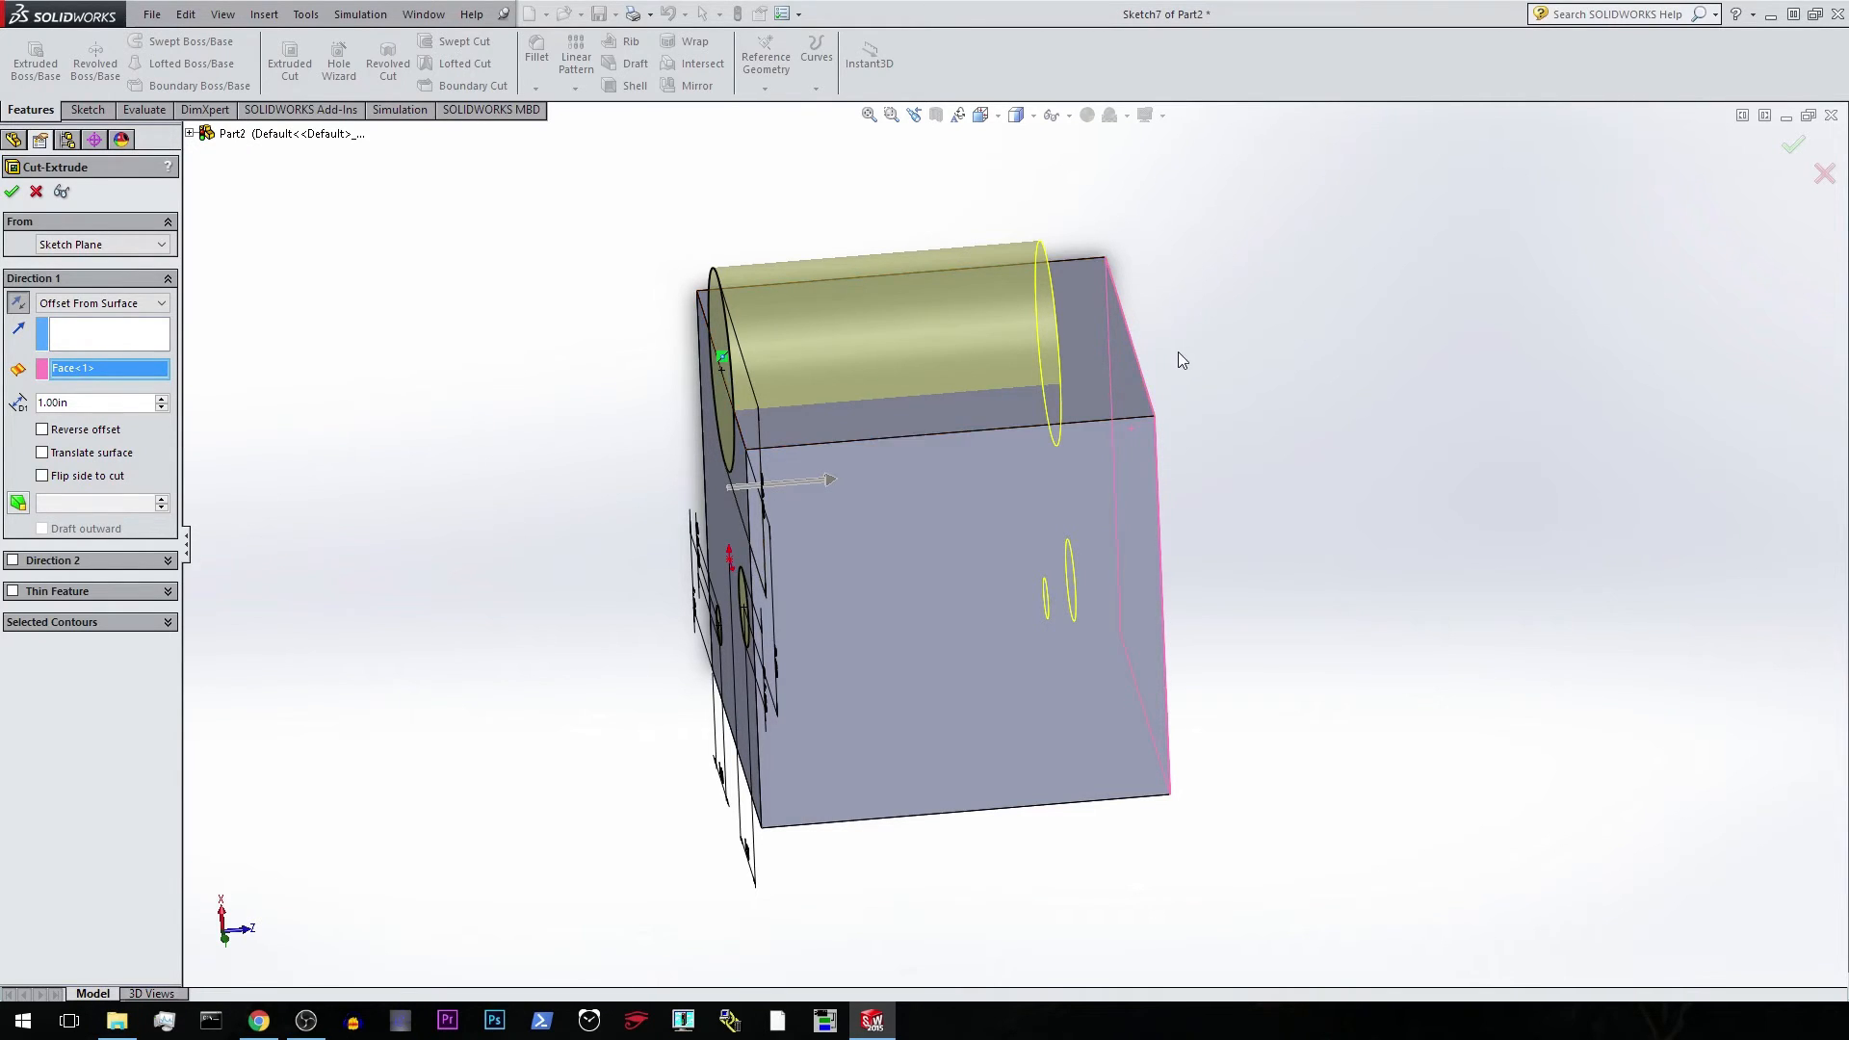
Set the end condition to Through All, complete the cut of all three circles and check it from front and back.
{"action": "left_click", "coordinate": [141, 306]}
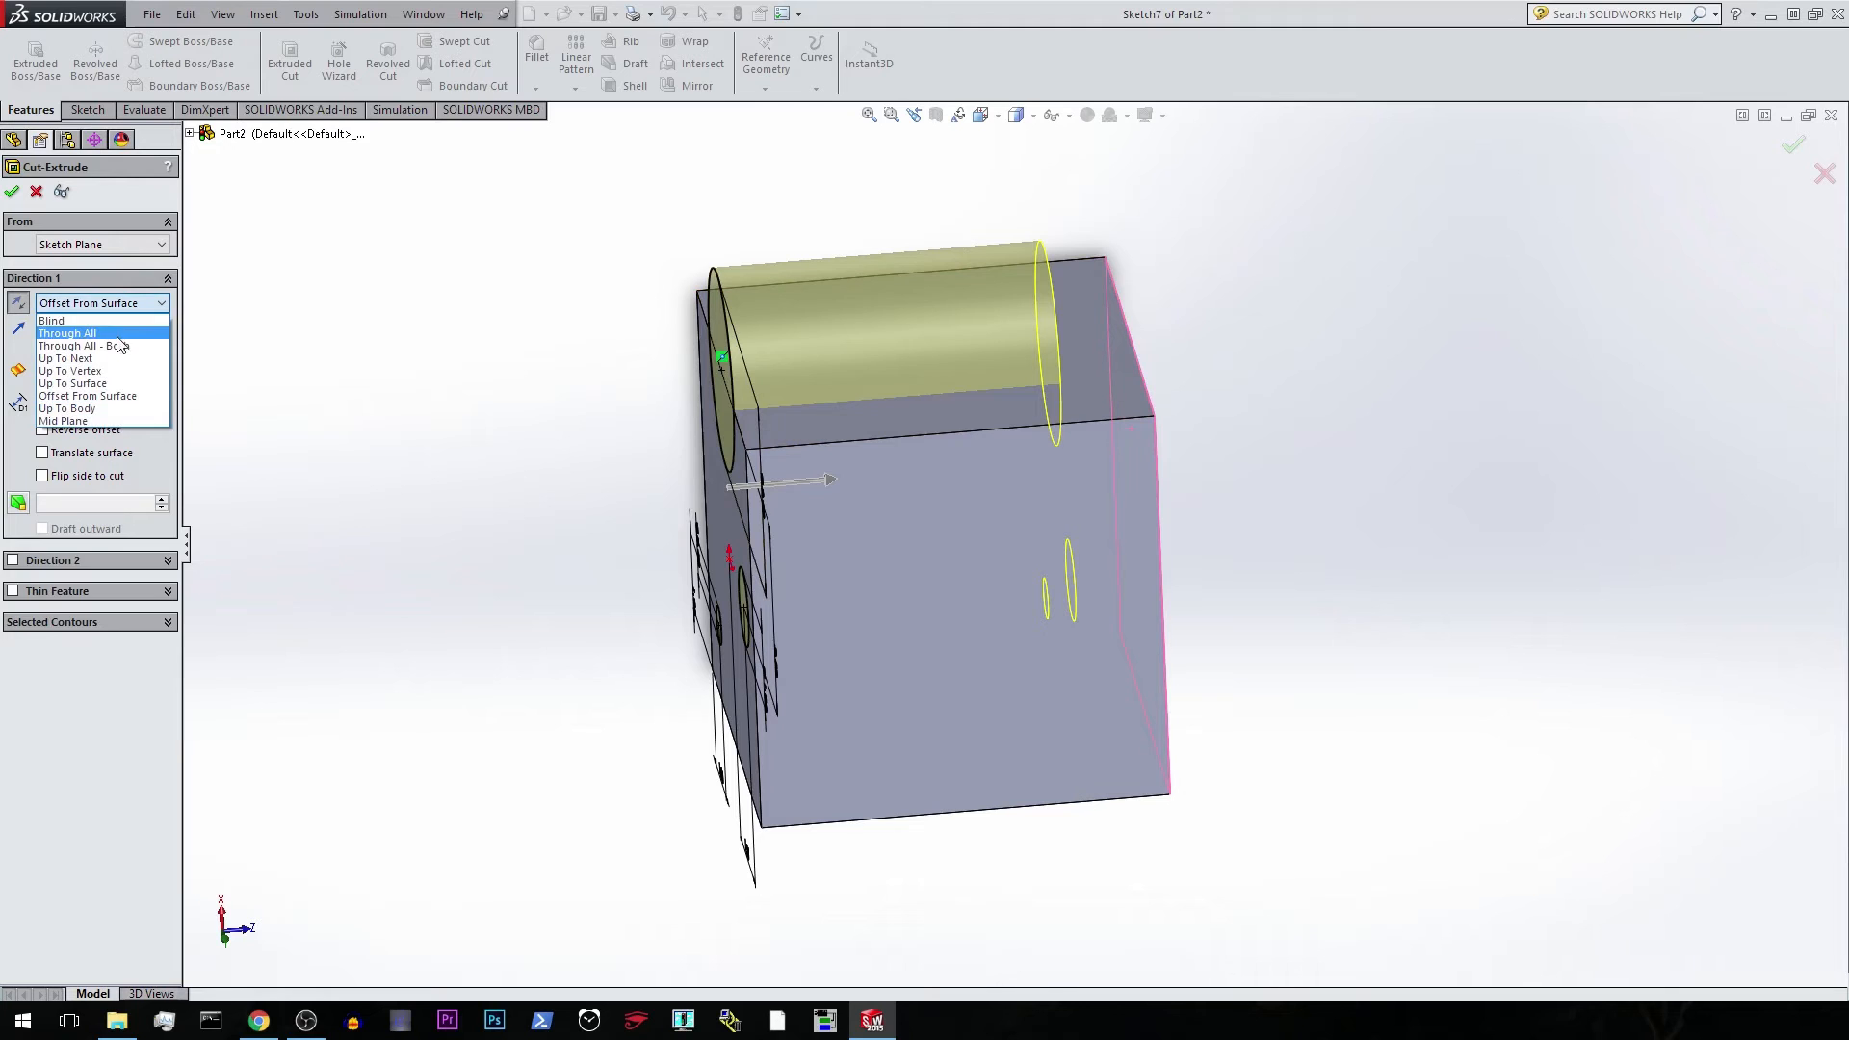
{"action": "left_click", "coordinate": [77, 327]}
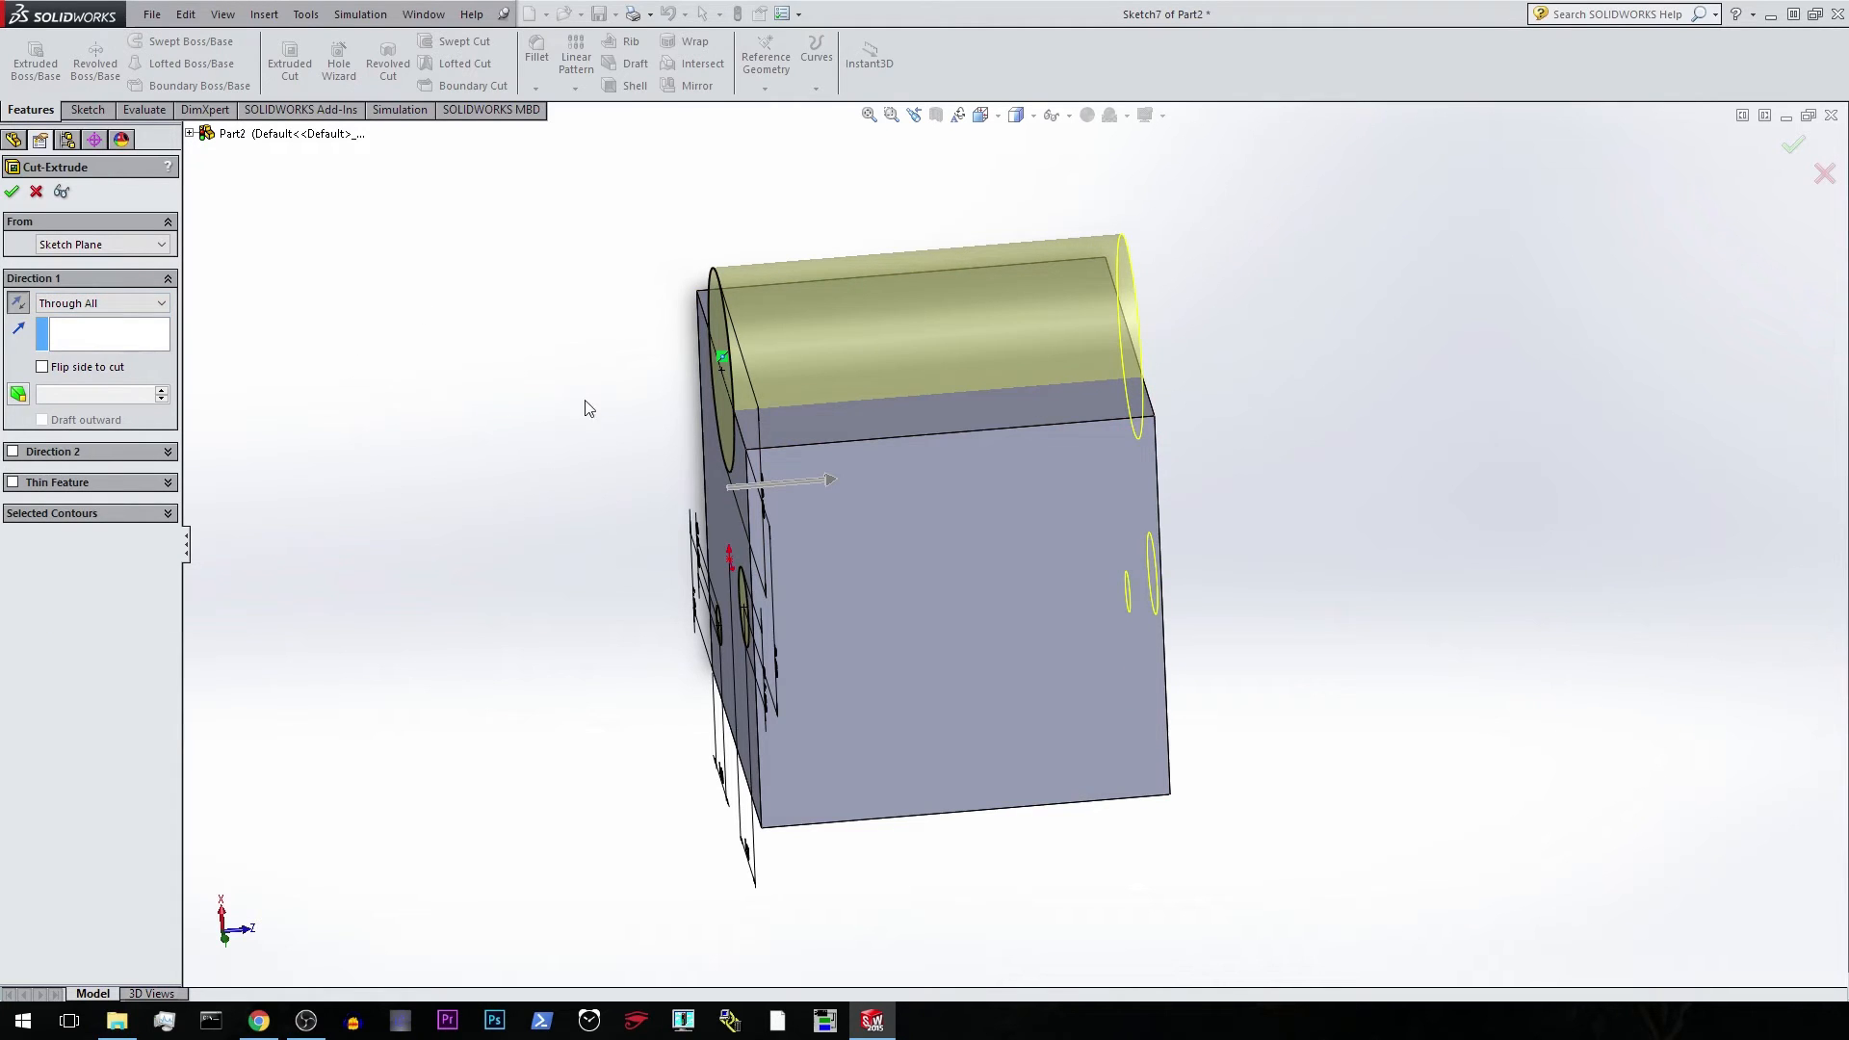
{"action": "middle_click_drag", "start_coordinate": [590, 408], "coordinate": [691, 338]}
{"action": "left_click", "coordinate": [11, 193]}
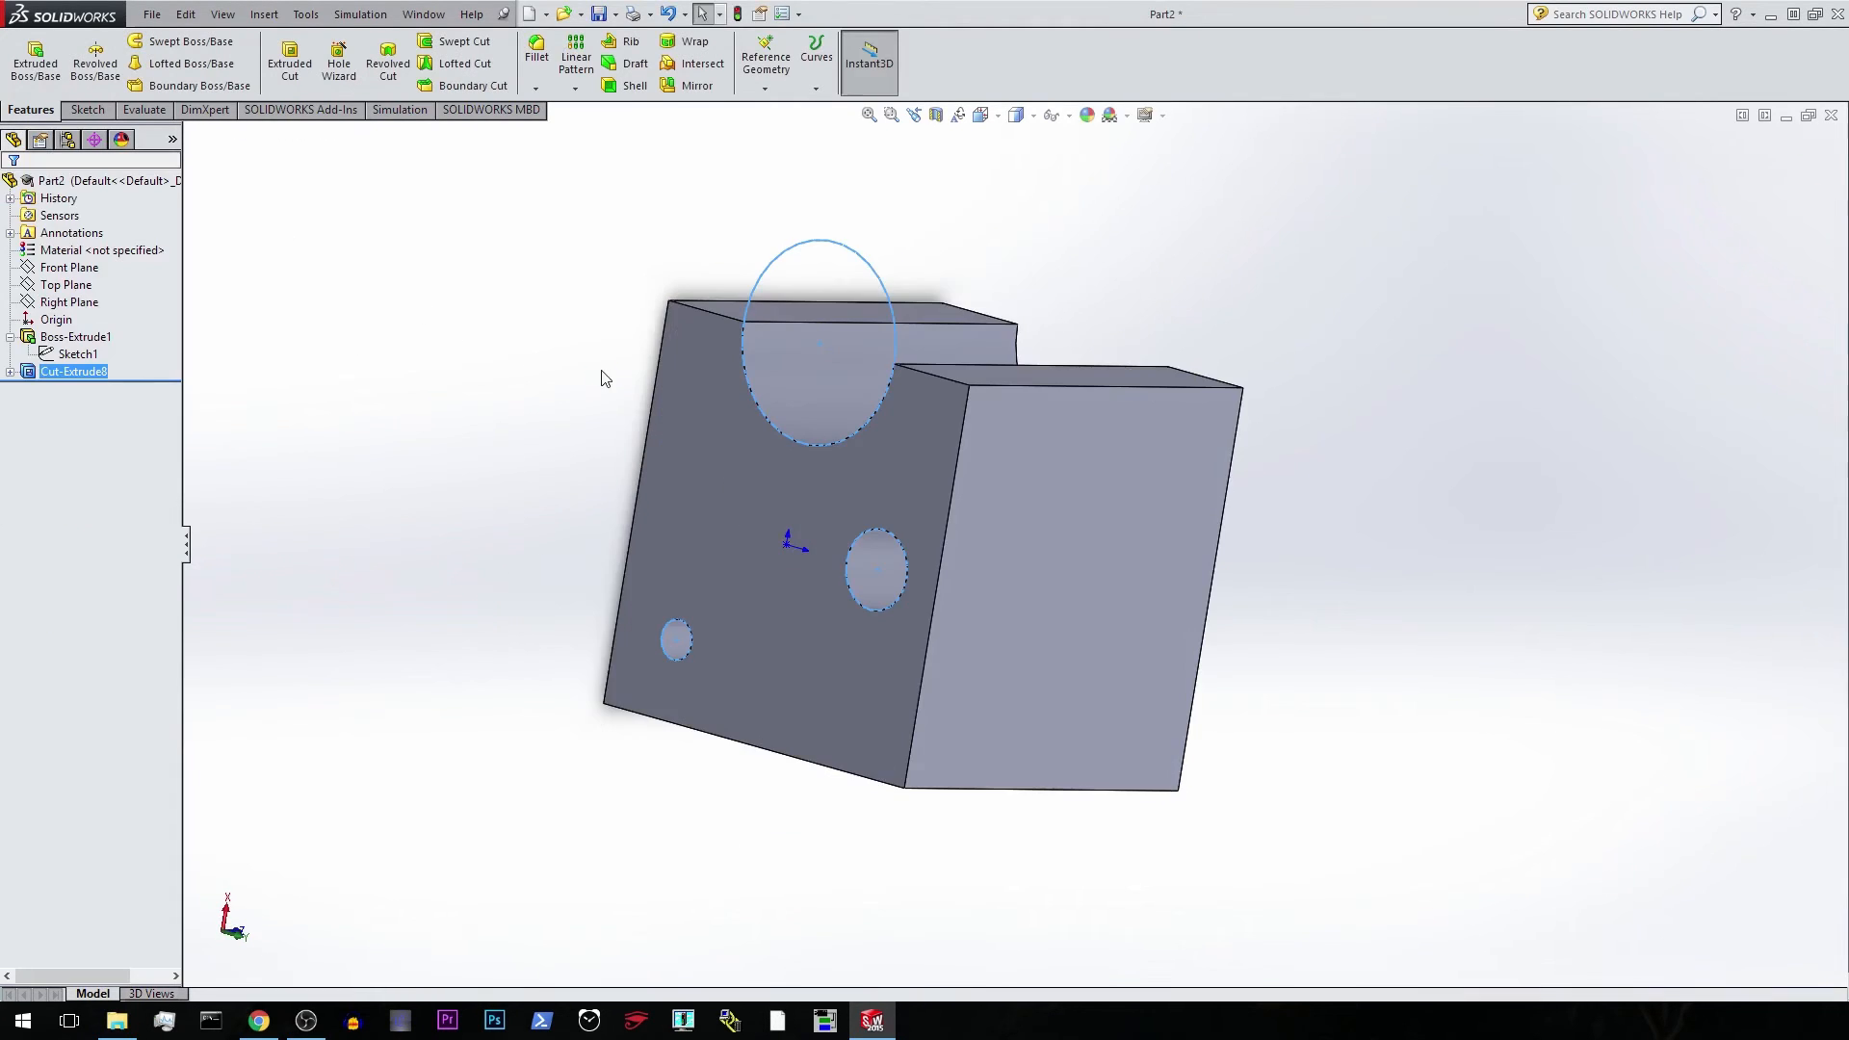
{"action": "mouse_move", "coordinate": [609, 428]}
{"action": "middle_mouse_down"}
{"action": "mouse_move", "coordinate": [587, 359]}
{"action": "mouse_move", "coordinate": [611, 441]}
{"action": "middle_mouse_up"}
{"action": "left_click", "coordinate": [590, 401]}
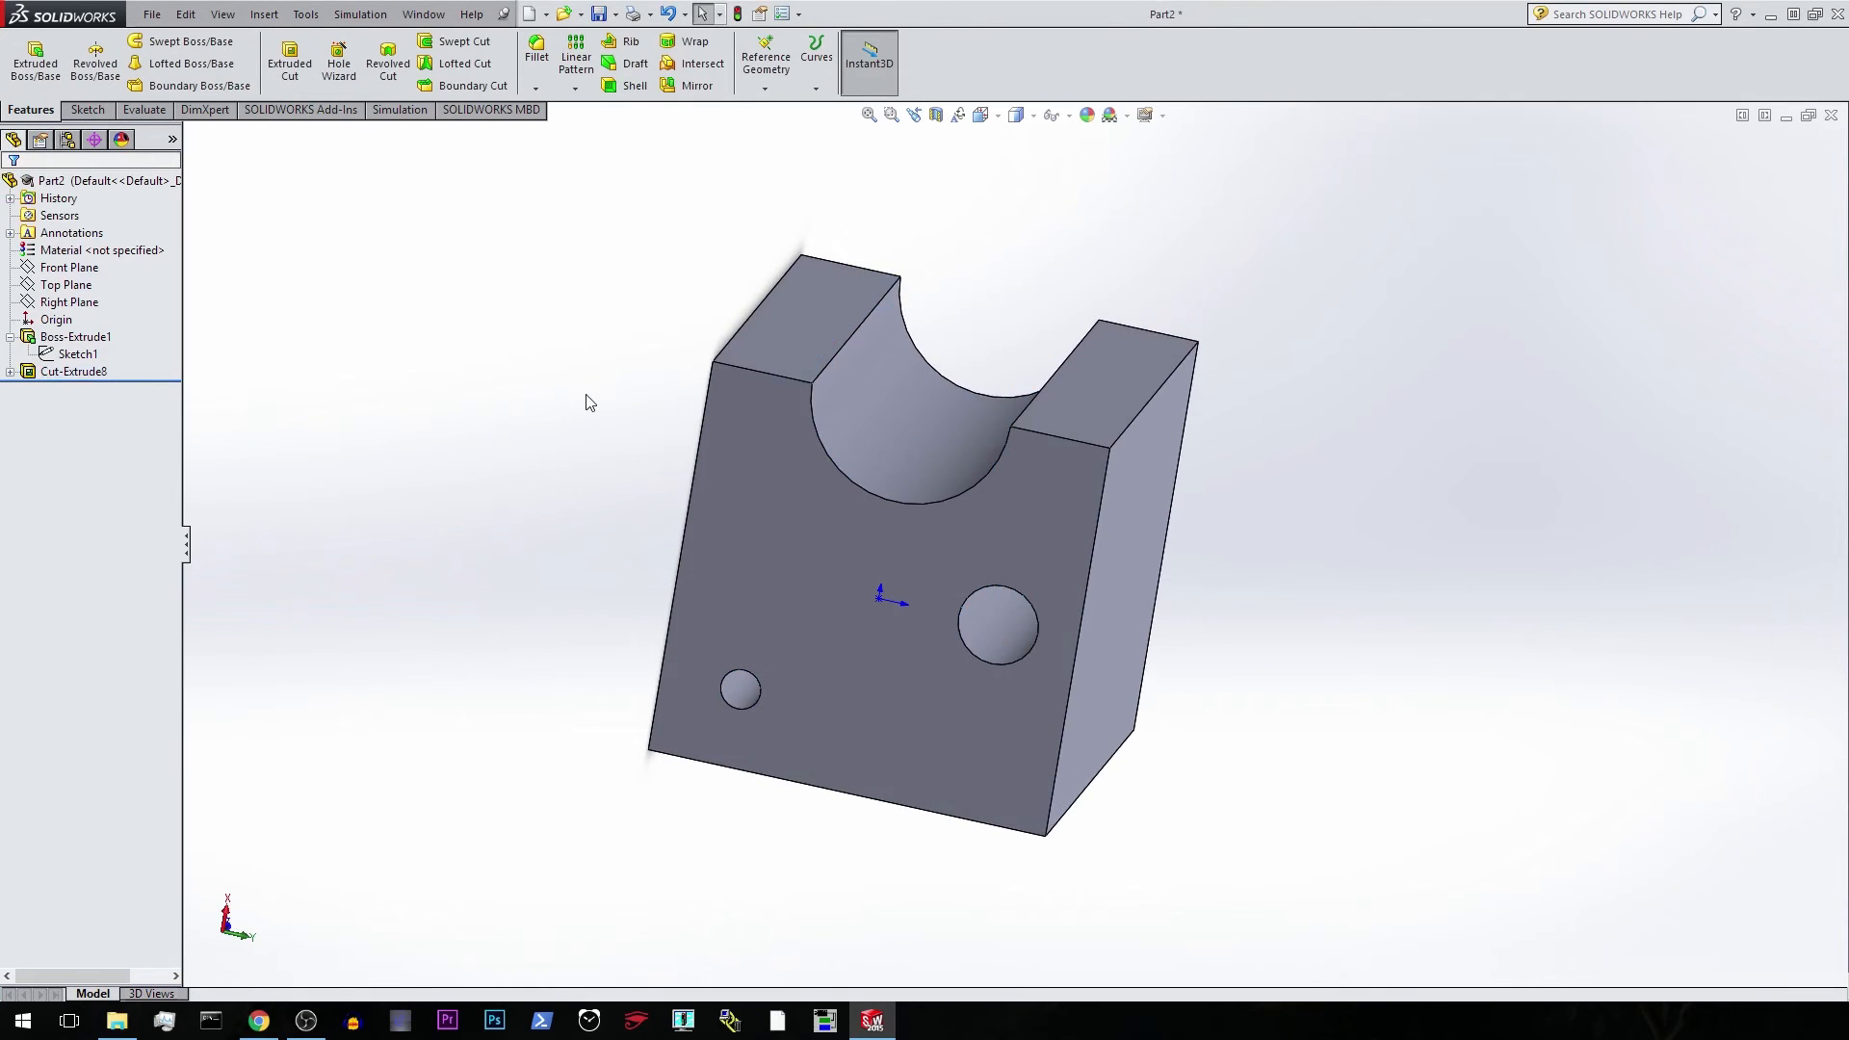
{"action": "middle_click_drag", "start_coordinate": [975, 266], "coordinate": [1093, 338]}
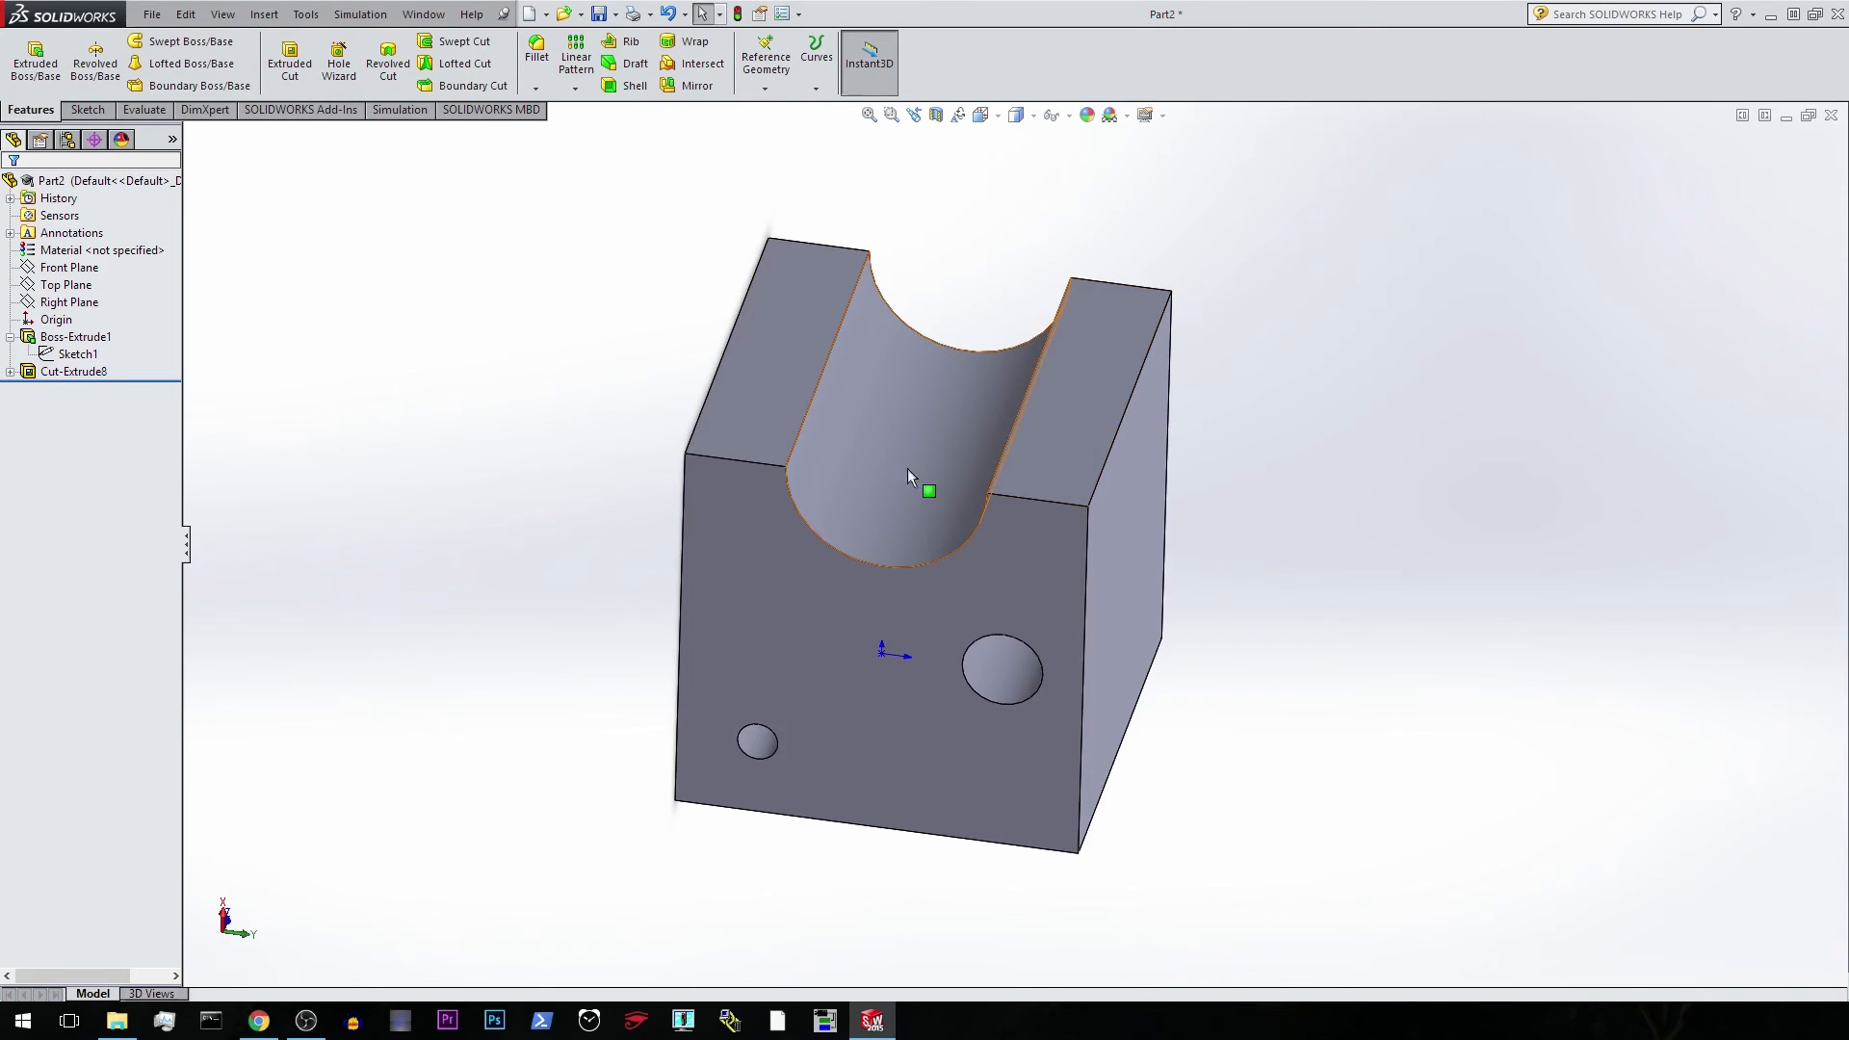
{"action": "middle_click_drag", "start_coordinate": [1009, 585], "coordinate": [628, 547]}
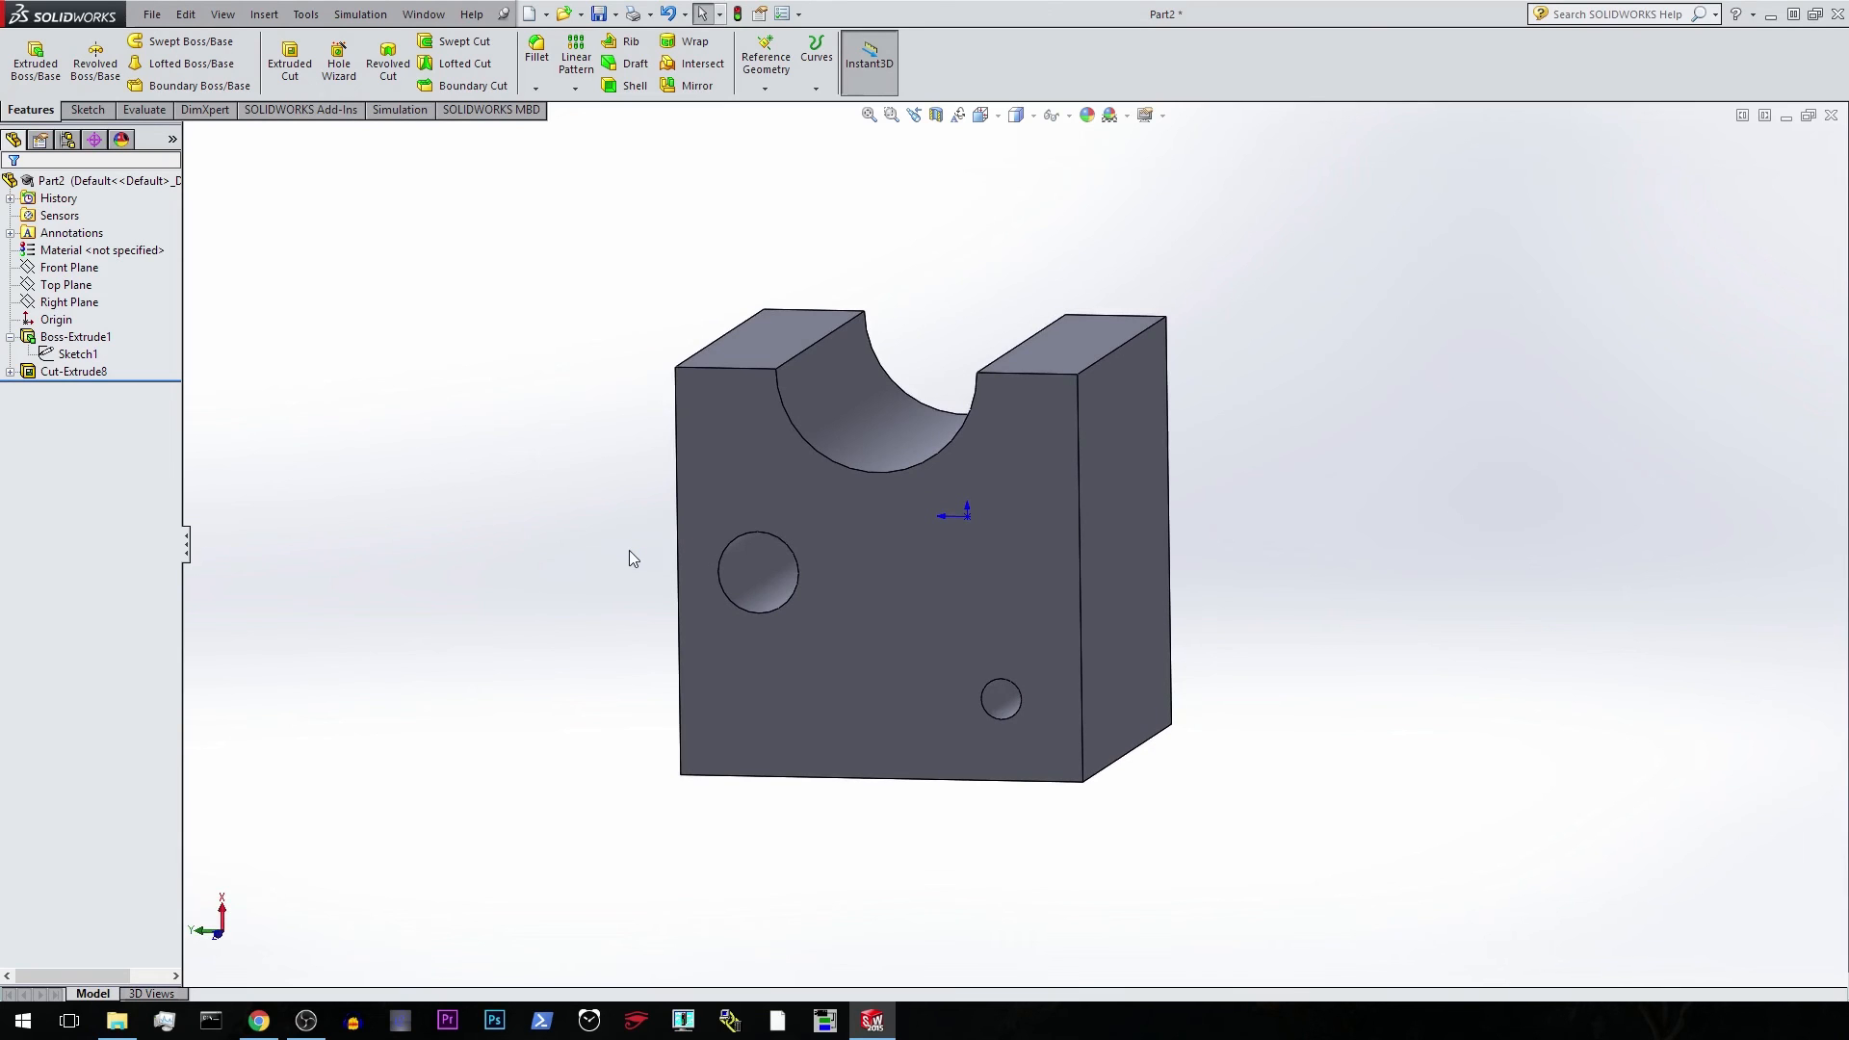